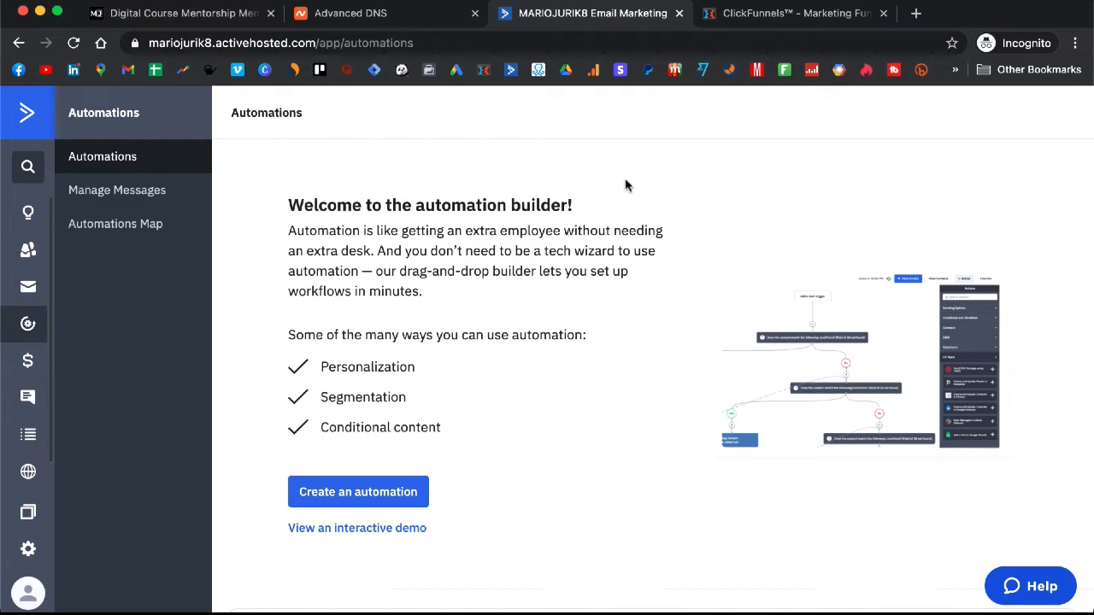
# Step: Switch to the Digital Course Mentorship lesson page tab
pyautogui.click(202, 14)
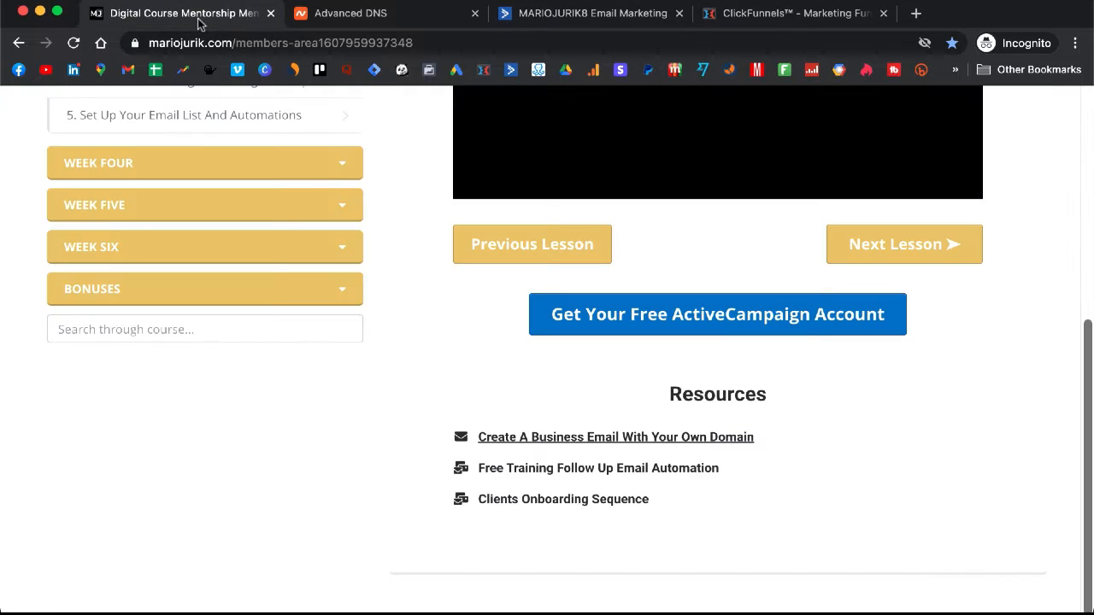
# Step: Copy the Free Training Follow Up Email Automation link address and return to ActiveCampaign
pyautogui.scroll(2, 788, 285)
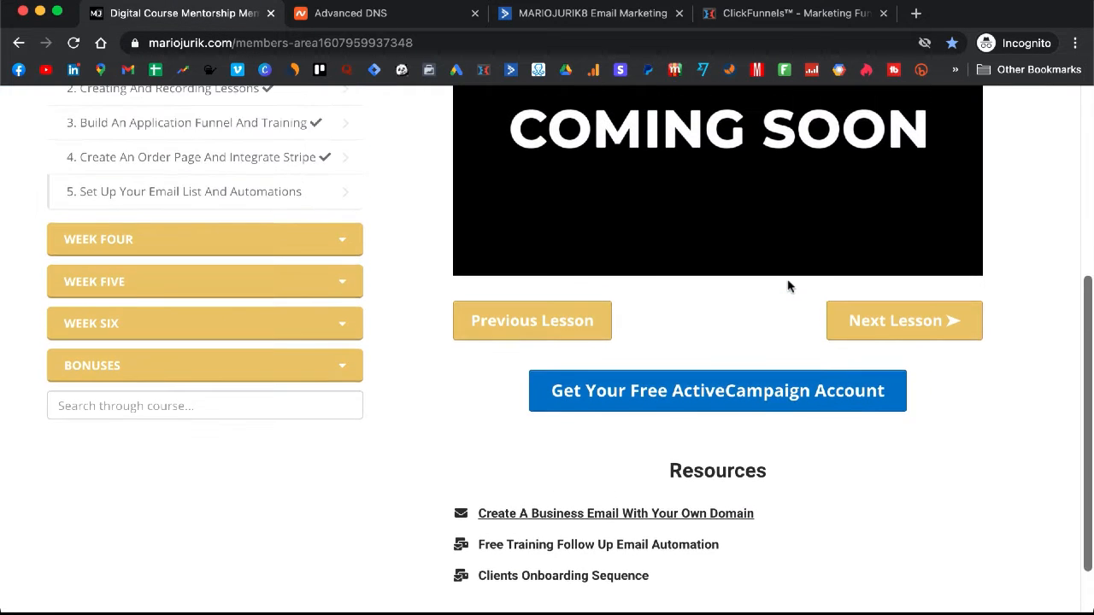
pyautogui.scroll(-2, 787, 288)
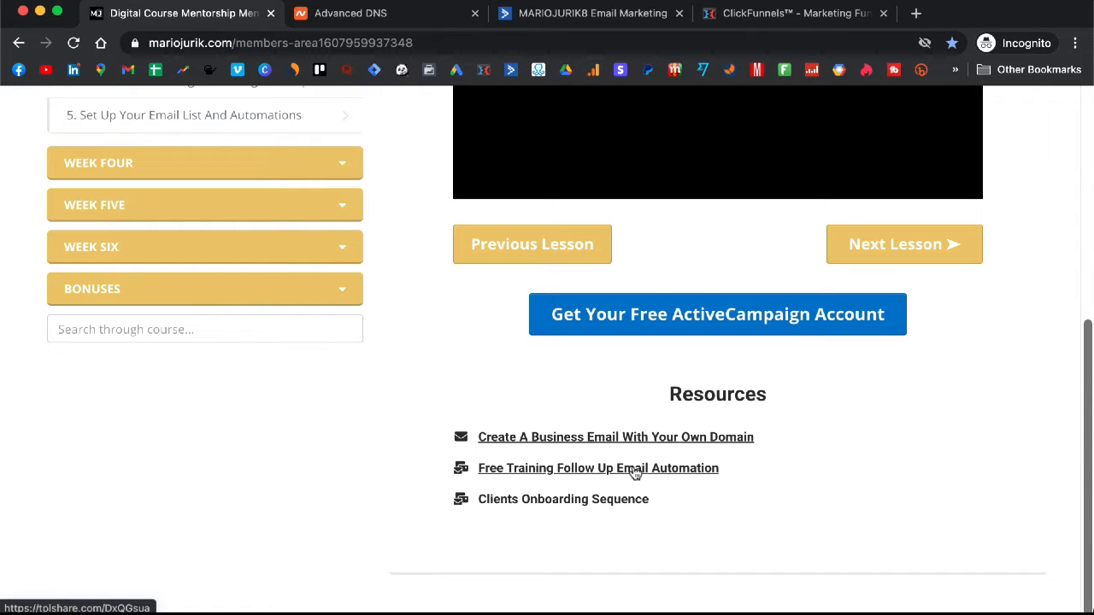
pyautogui.rightClick(614, 475)
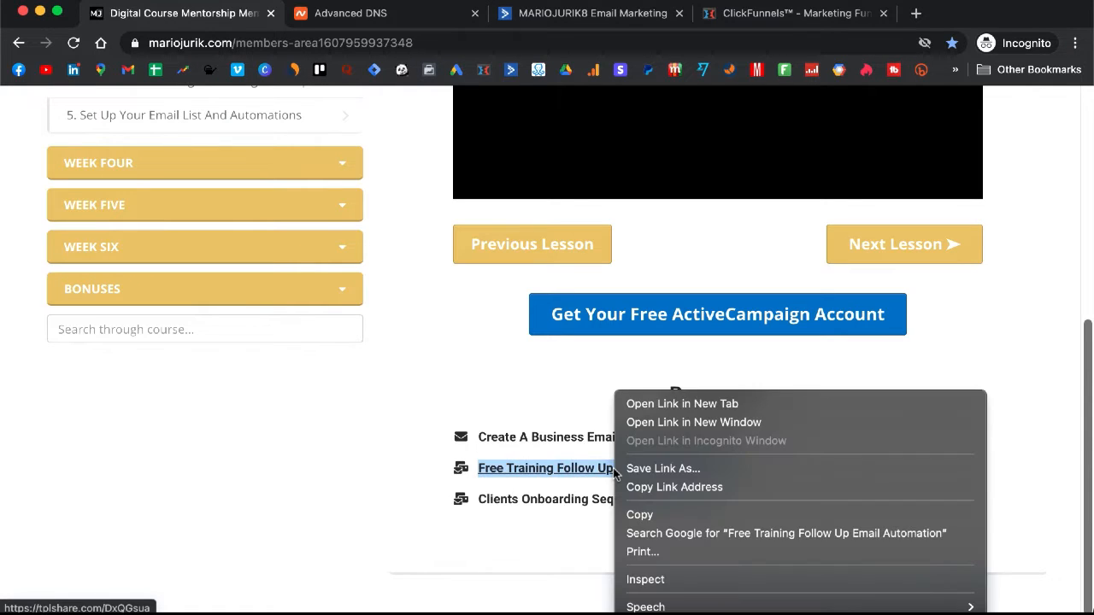
pyautogui.click(664, 487)
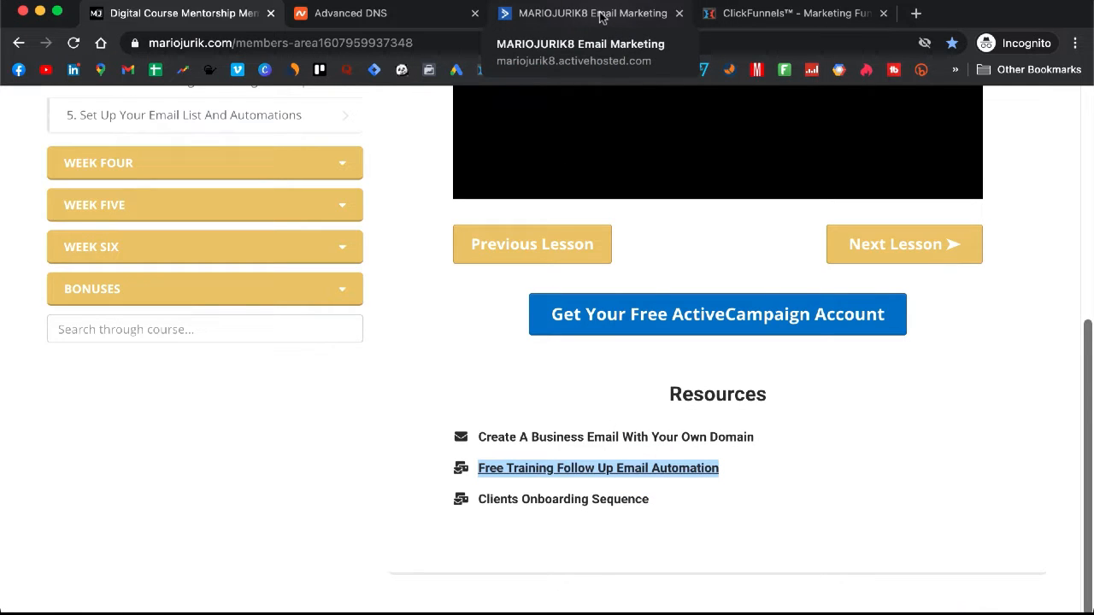
pyautogui.click(601, 17)
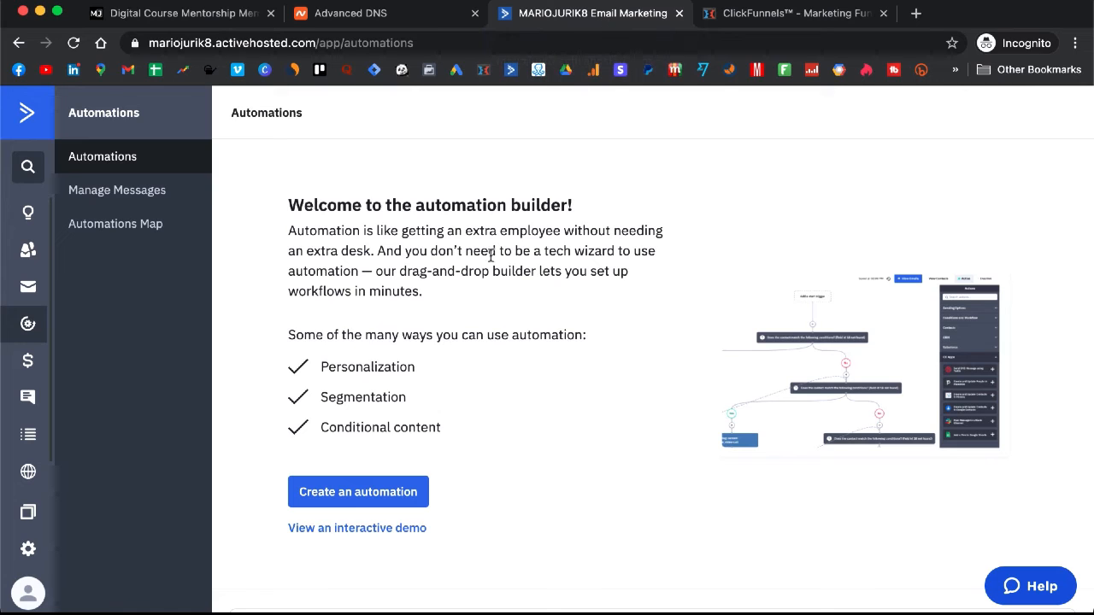
# Step: Import the automation from the pasted share link as Free Training Follow Up (STUDENT) and begin its setup
pyautogui.scroll(-1, 491, 254)
pyautogui.scroll(1, 470, 274)
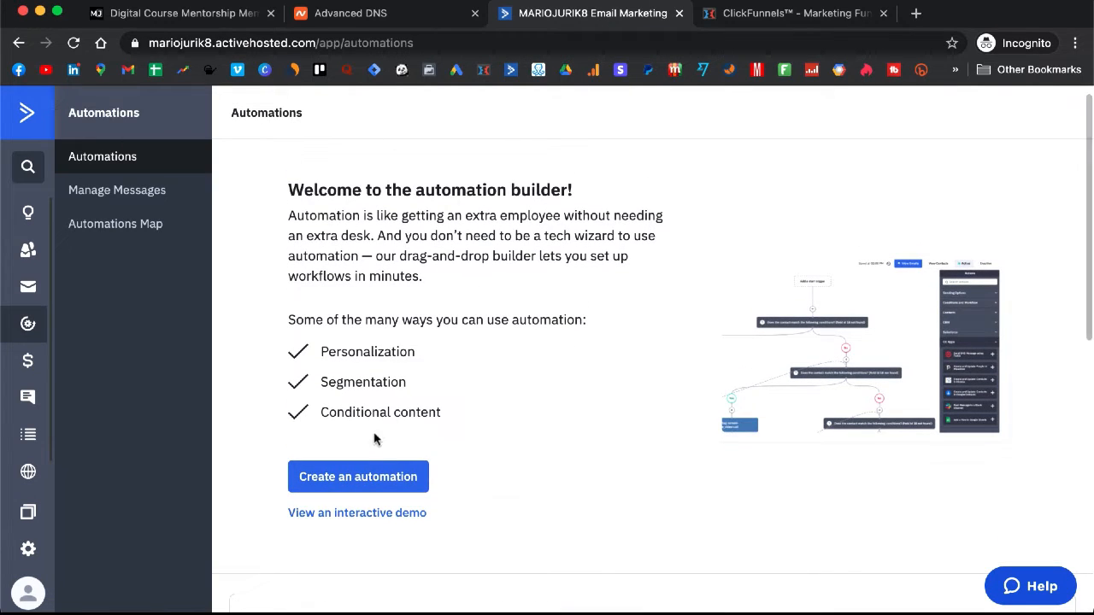
pyautogui.click(368, 487)
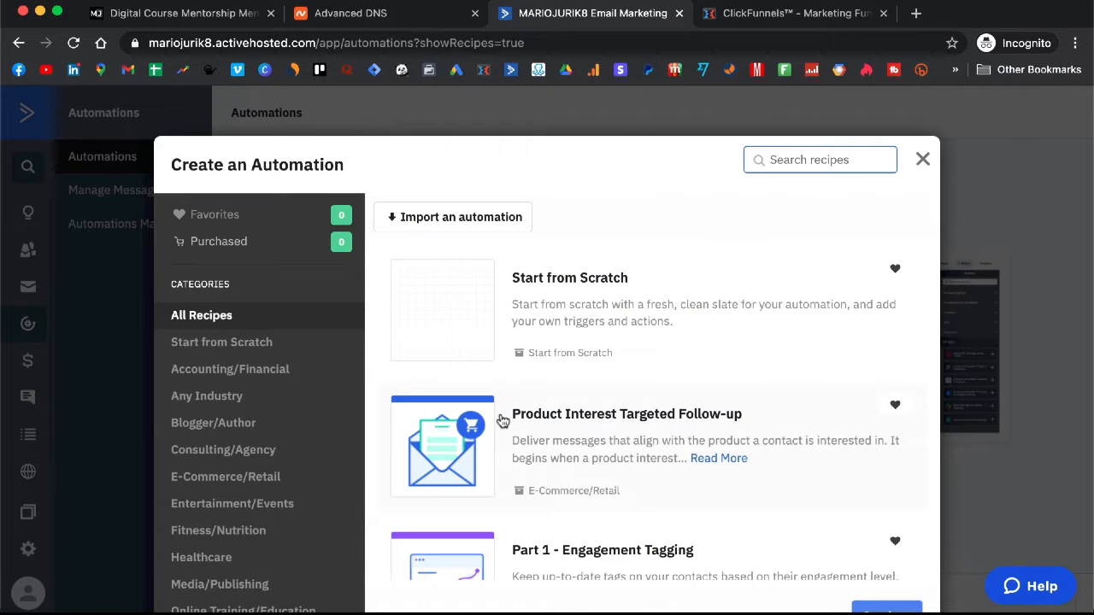
pyautogui.click(459, 219)
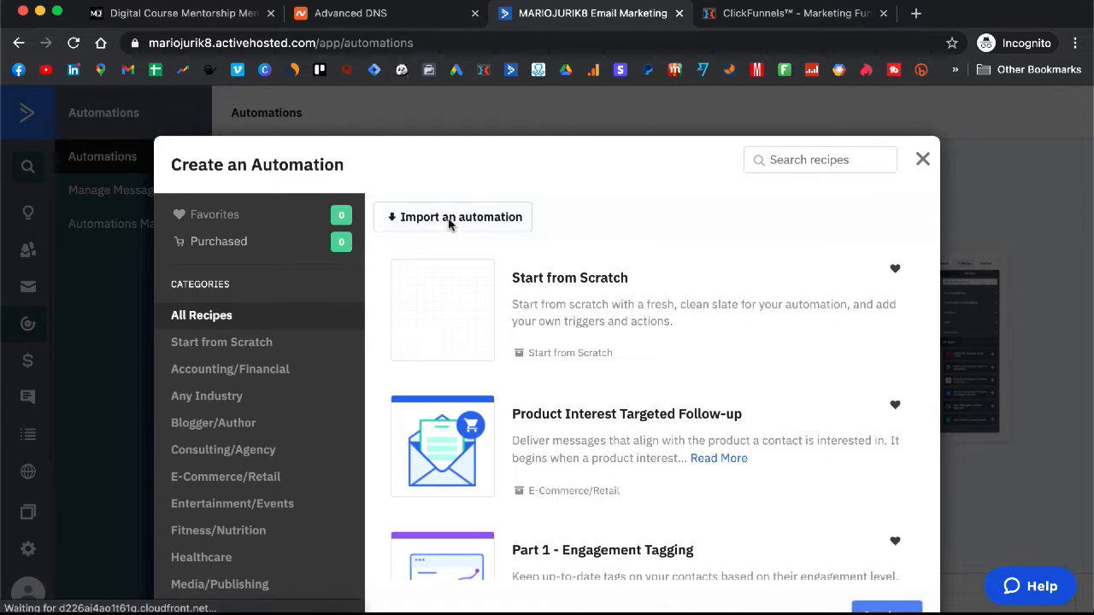
pyautogui.press('super+v')
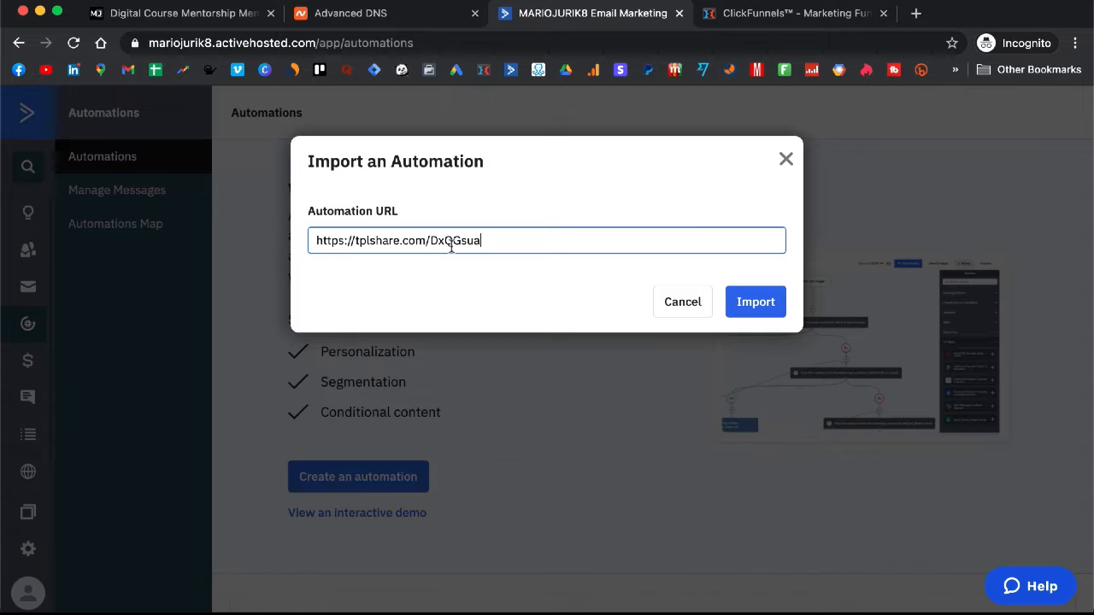
pyautogui.click(757, 303)
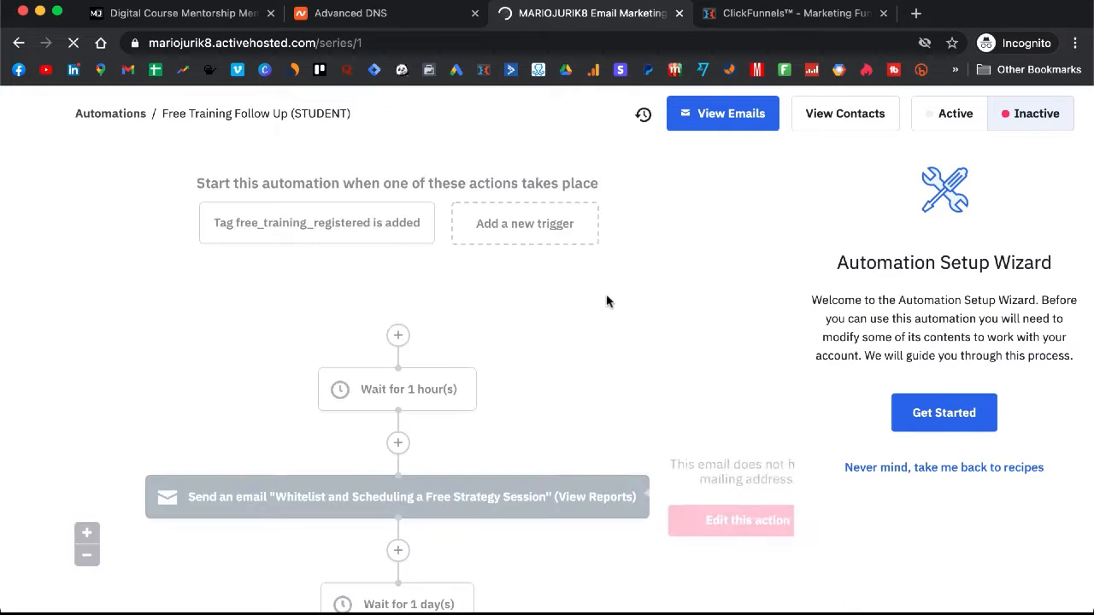
pyautogui.click(951, 412)
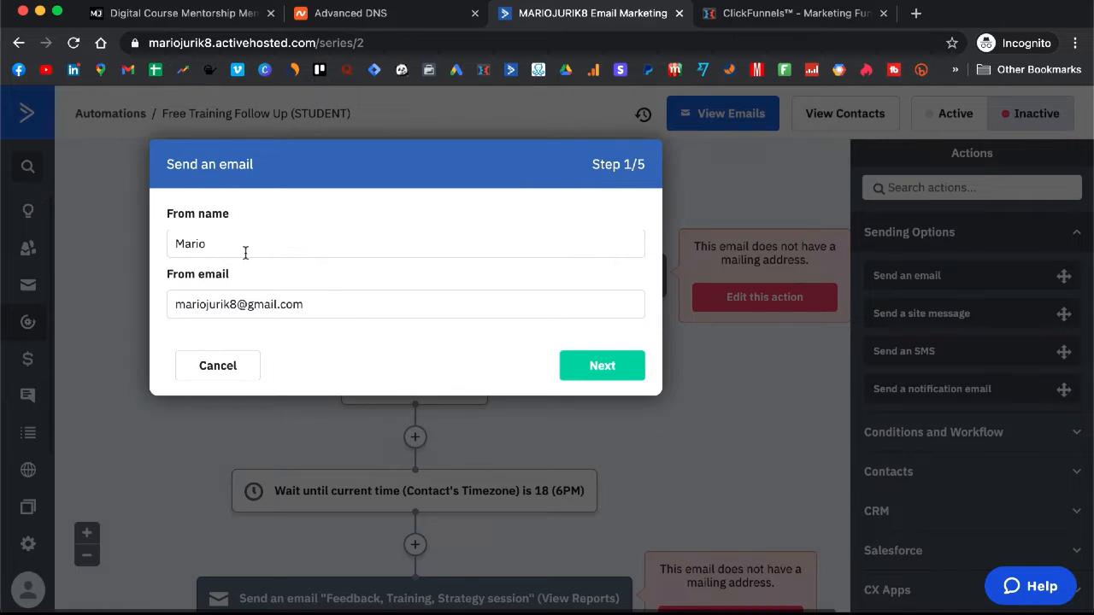
# Step: Replace the Gmail domain in the first email's sender address with the business domain
pyautogui.moveTo(231, 246); pyautogui.dragTo(171, 244)
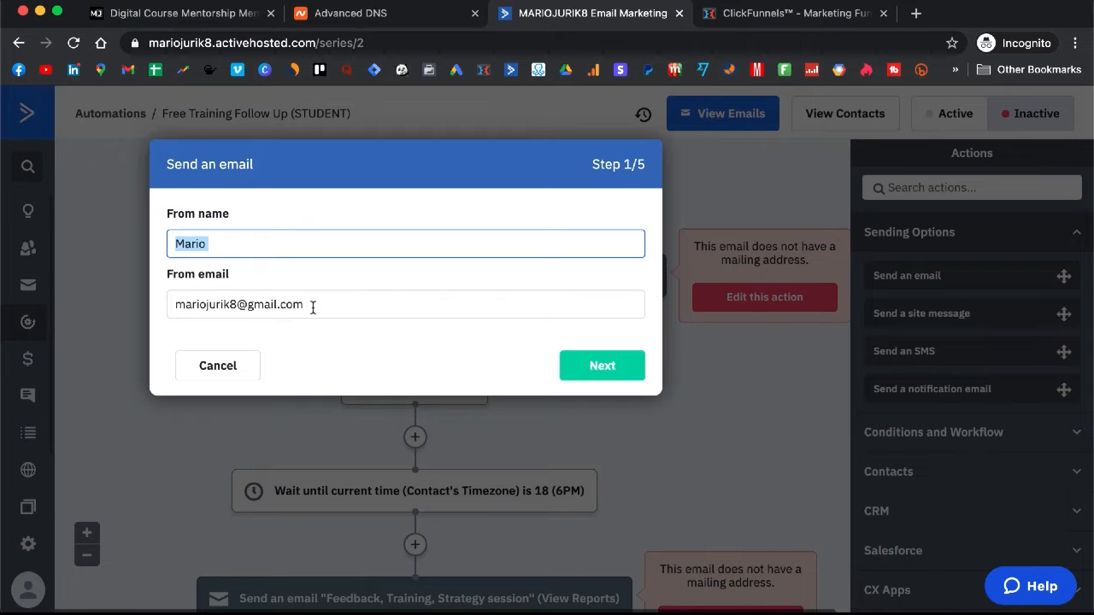
pyautogui.moveTo(313, 305); pyautogui.dragTo(245, 303)
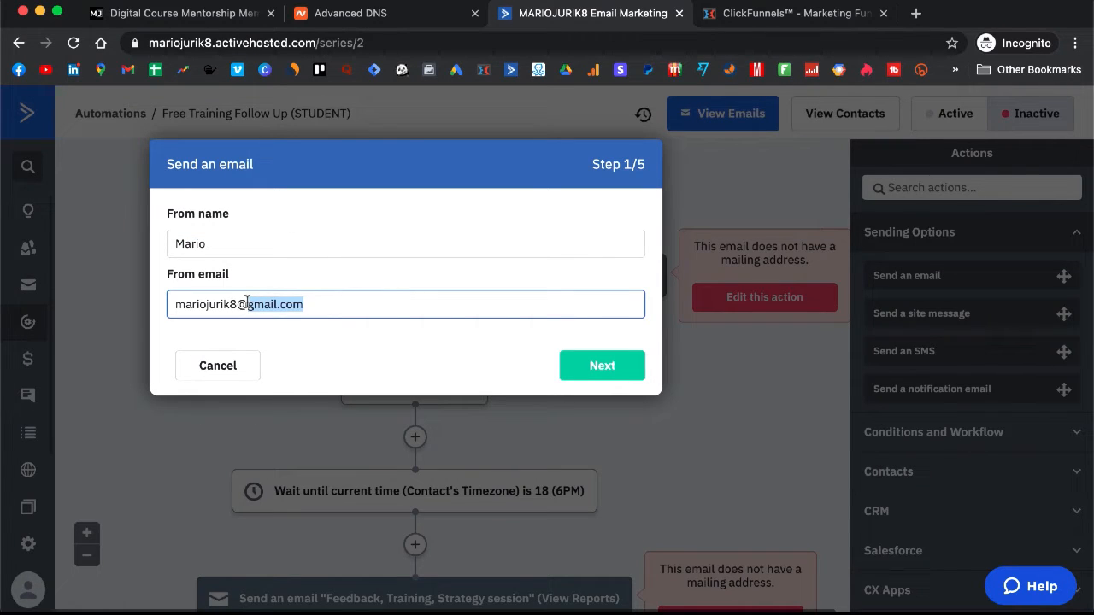
pyautogui.press('BackSpace')
pyautogui.press('BackSpace')
pyautogui.press('BackSpace')
pyautogui.press('BackSpace')
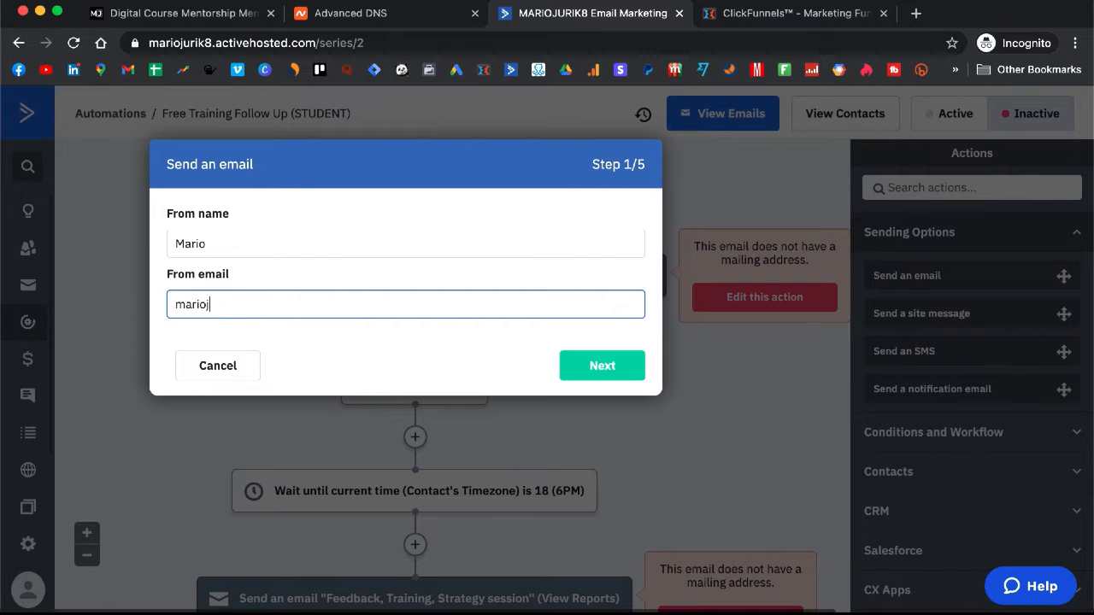
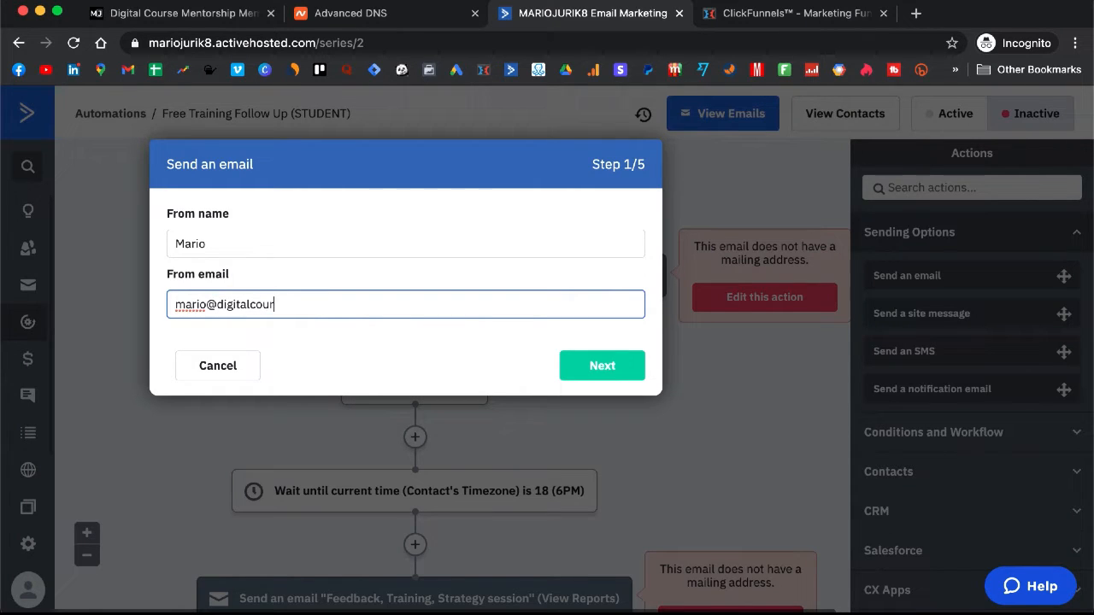
pyautogui.press('BackSpace')
pyautogui.press('BackSpace')
pyautogui.press('BackSpace')
pyautogui.press('BackSpace')
pyautogui.press('BackSpace')
pyautogui.press('BackSpace')
pyautogui.press('BackSpace')
pyautogui.press('BackSpace')
pyautogui.press('BackSpace')
pyautogui.press('BackSpace')
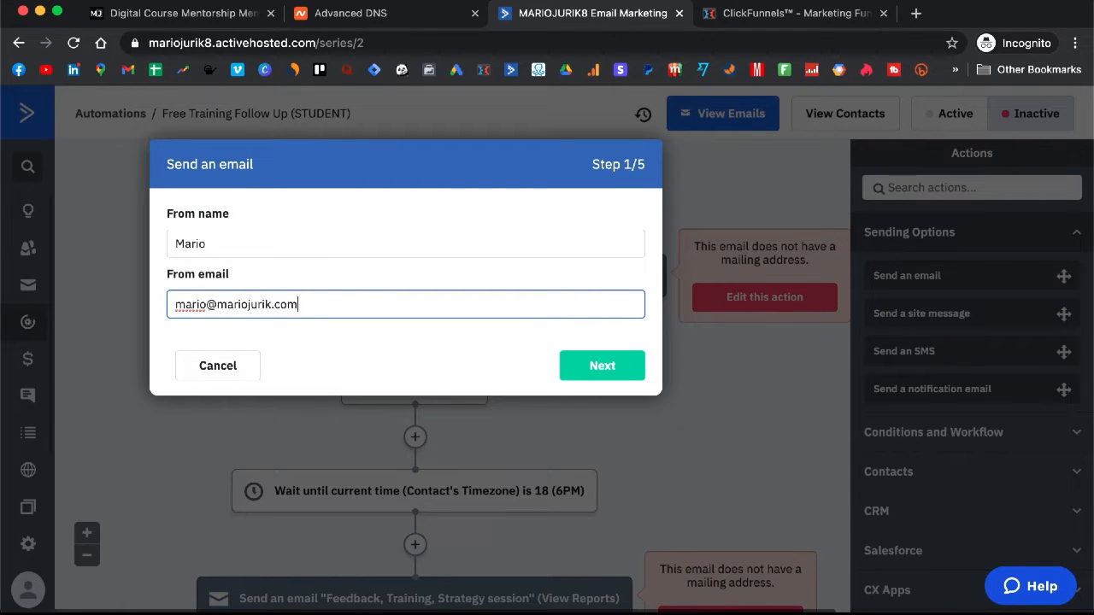
pyautogui.click(628, 378)
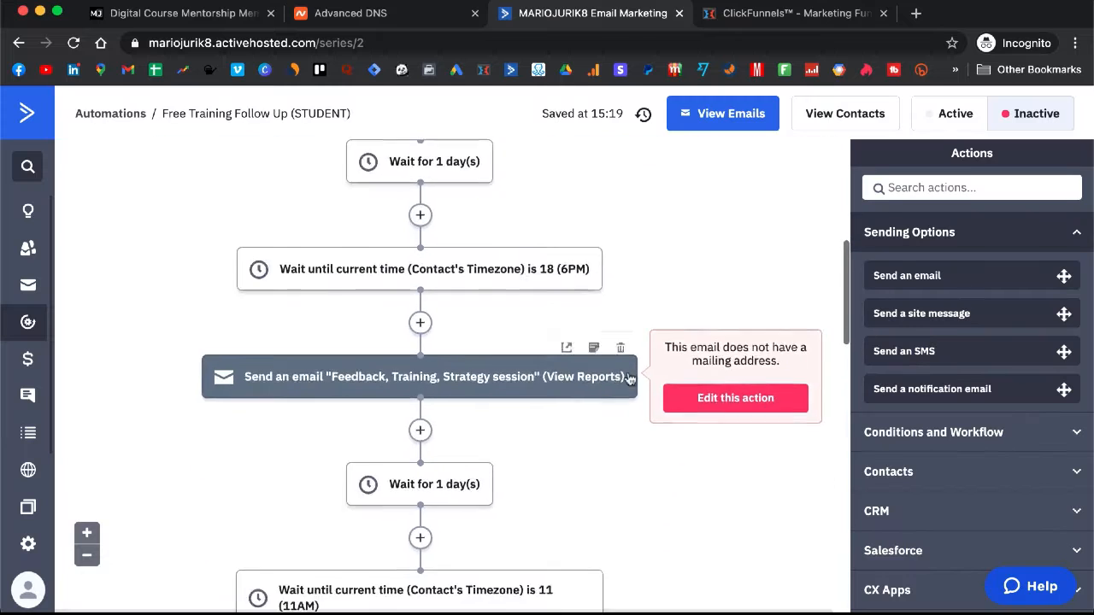
# Step: Type the business-domain sender address into the second email and copy it for reuse
pyautogui.scroll(-1, 628, 377)
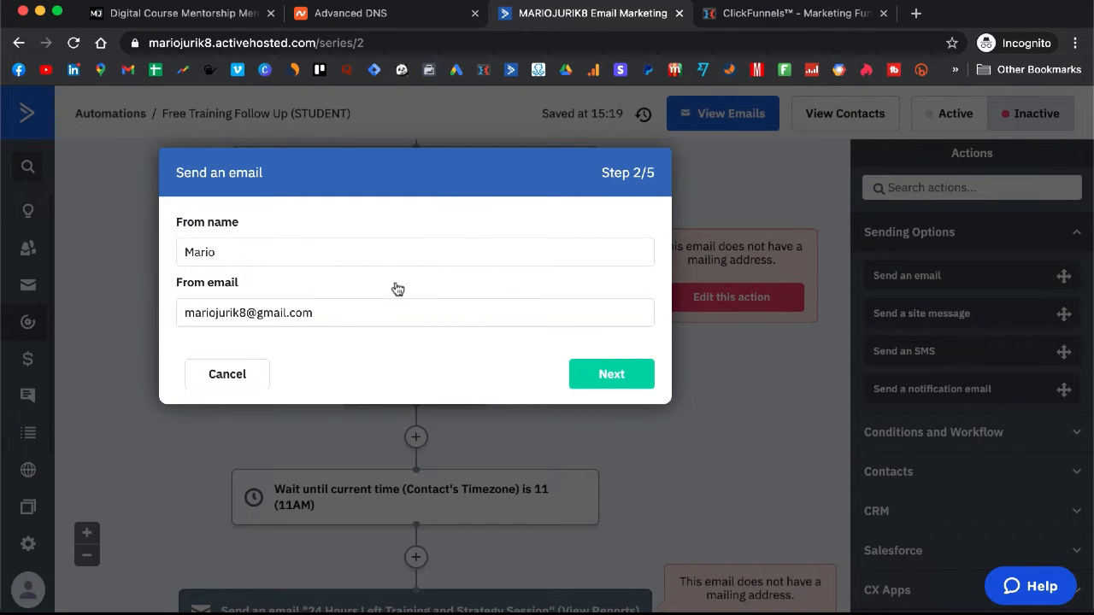
pyautogui.click(340, 320)
pyautogui.press('super+a')
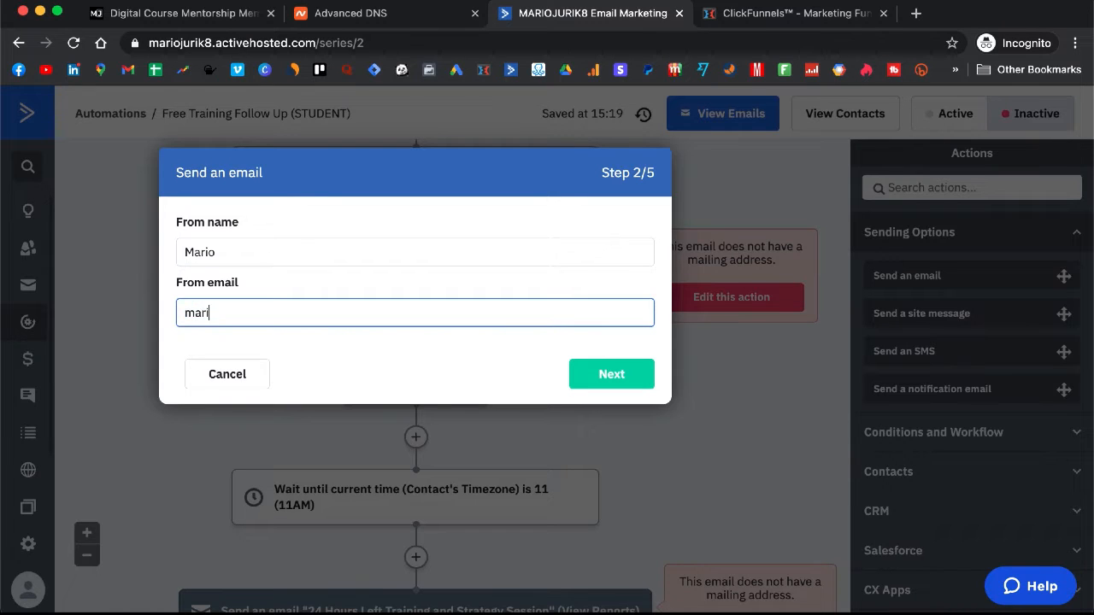
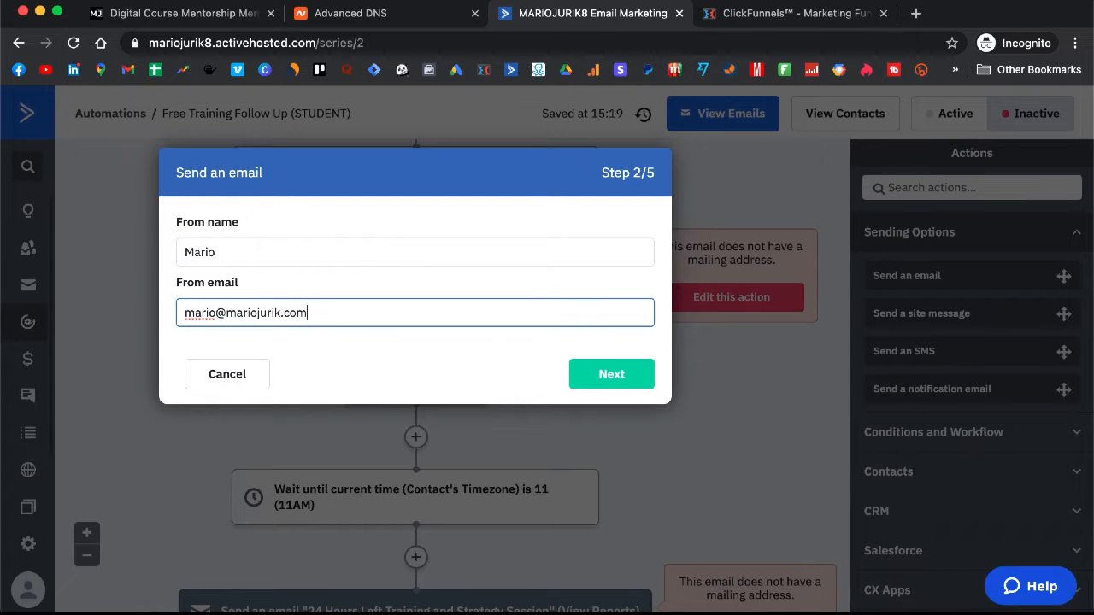
pyautogui.press('super+a')
pyautogui.press('super+c')
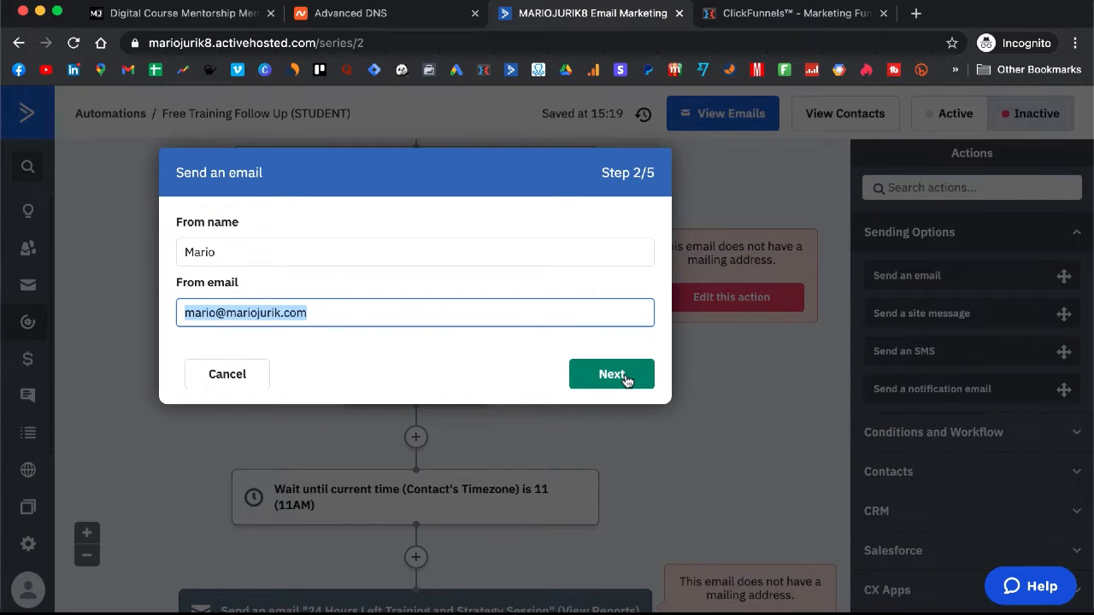
pyautogui.click(624, 380)
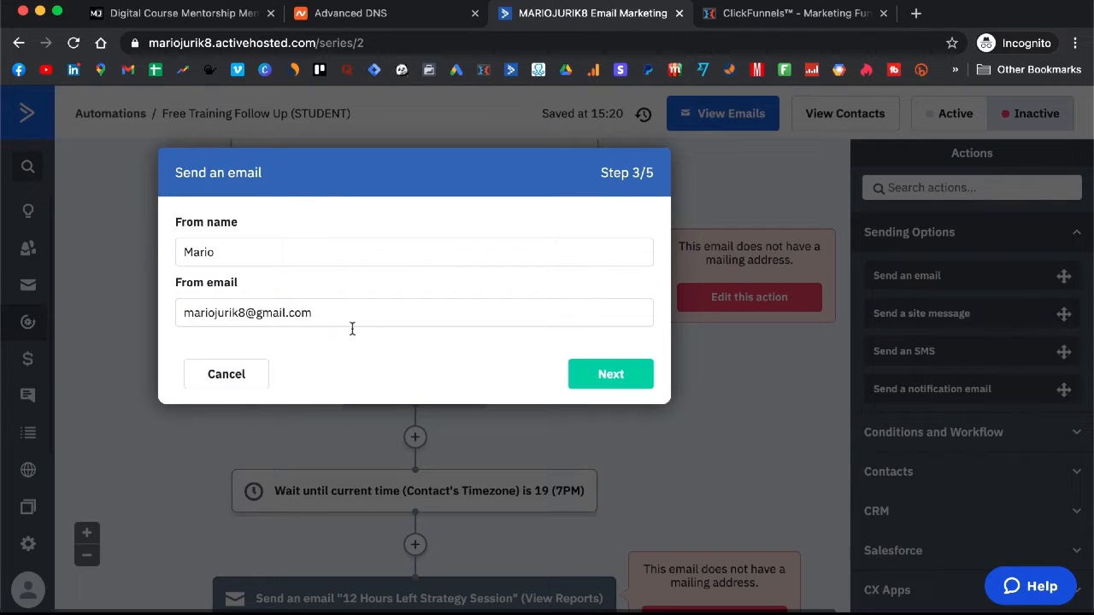
# Step: Paste the business-domain sender address into the third email
pyautogui.click(365, 322)
pyautogui.write('a')
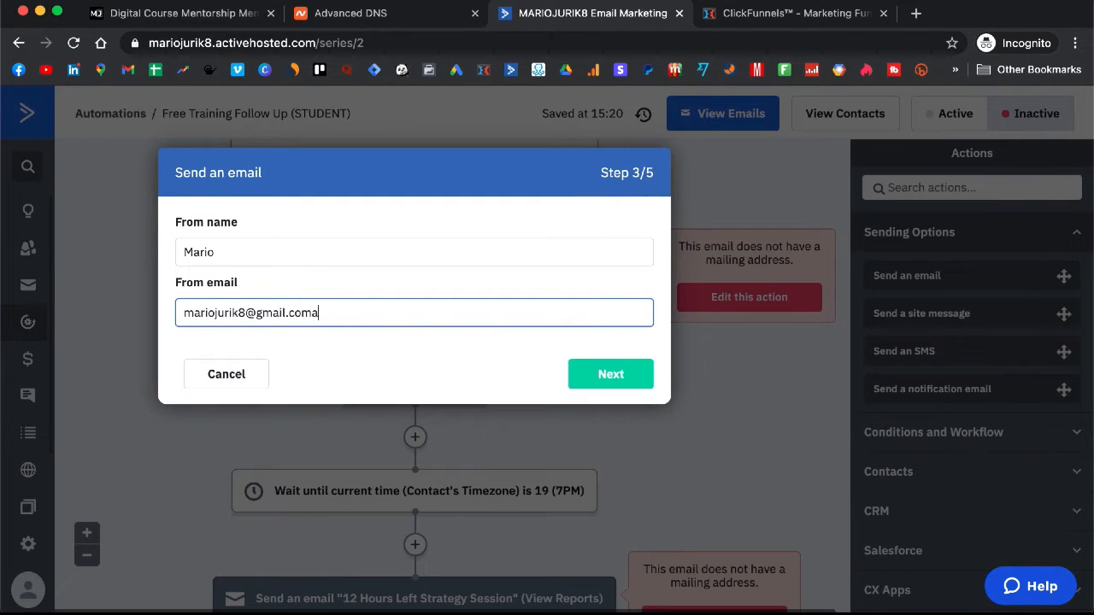
pyautogui.press('super+a')
pyautogui.press('super+v')
pyautogui.click(618, 374)
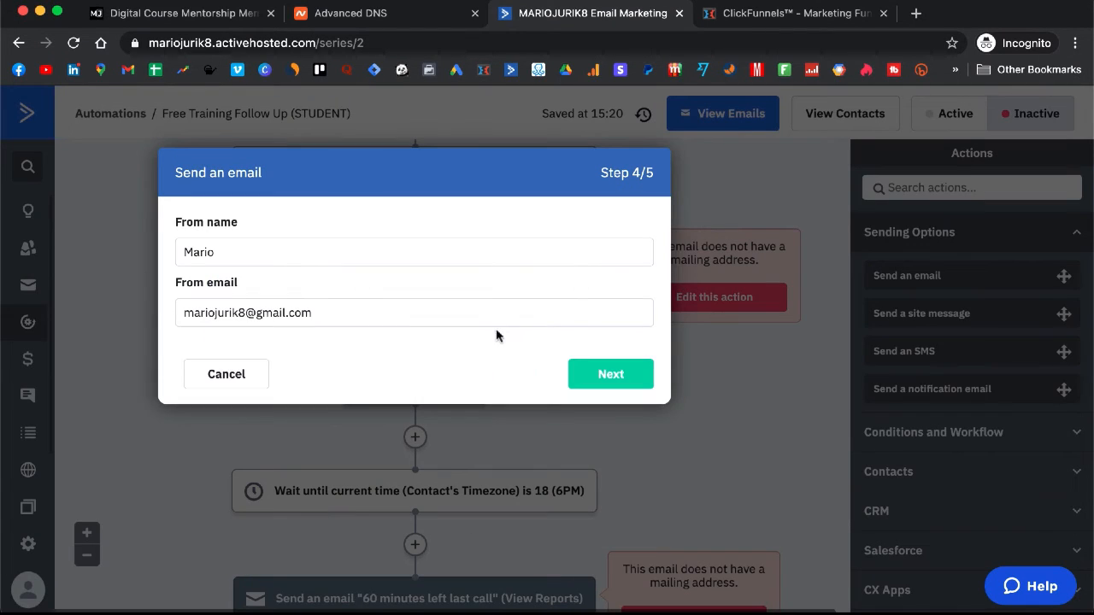
# Step: Paste the business-domain sender address into the fourth and fifth emails and finish the wizard
pyautogui.click(487, 321)
pyautogui.press('super+a')
pyautogui.press('super+v')
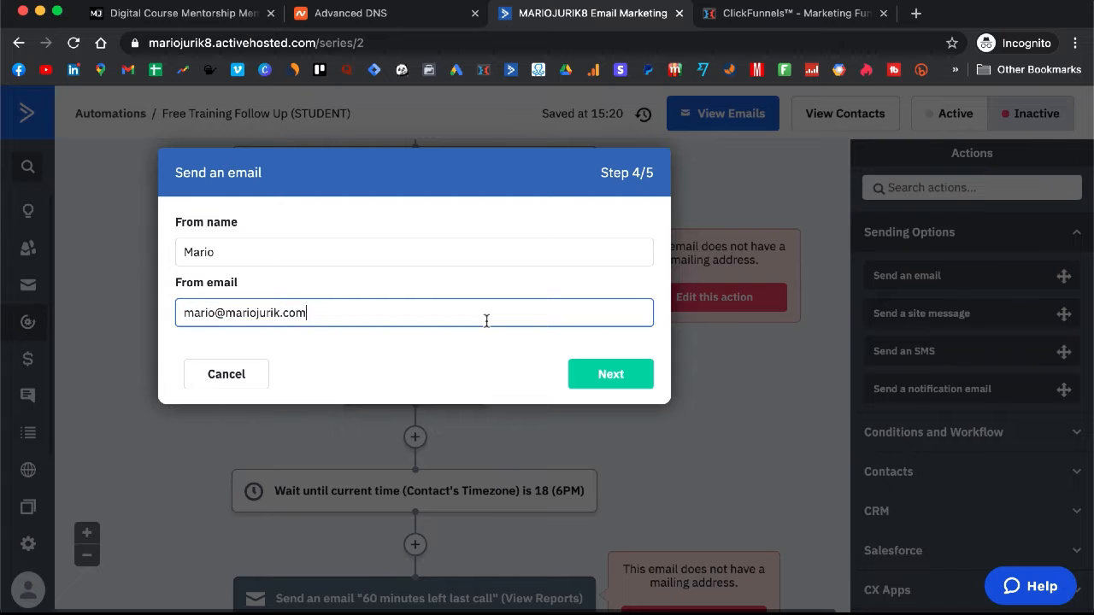
pyautogui.click(616, 379)
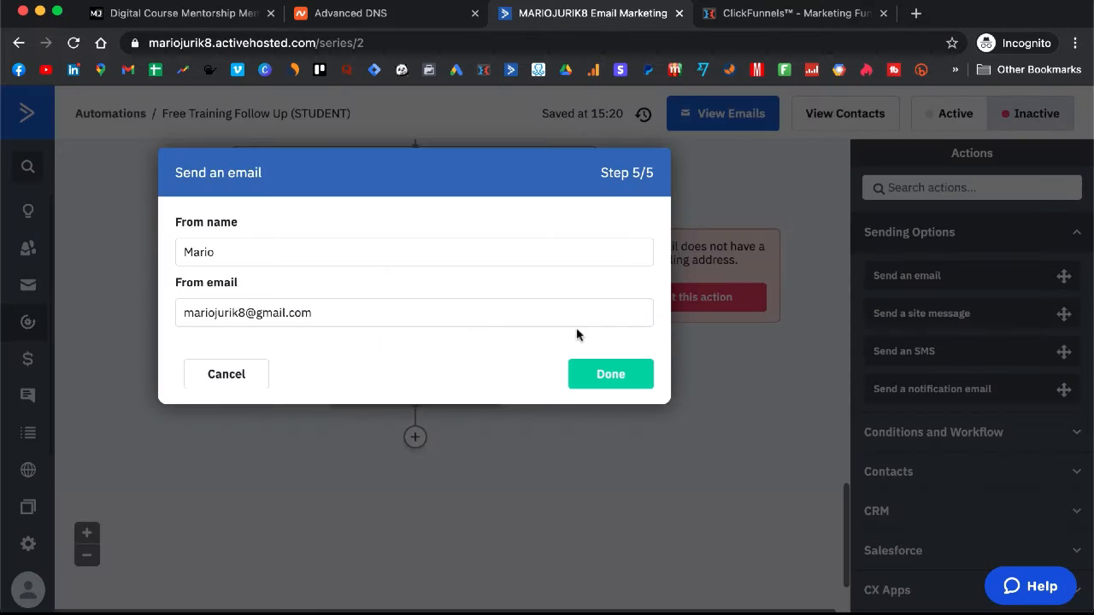
pyautogui.click(481, 317)
pyautogui.press('super+a')
pyautogui.press('super+v')
pyautogui.click(628, 373)
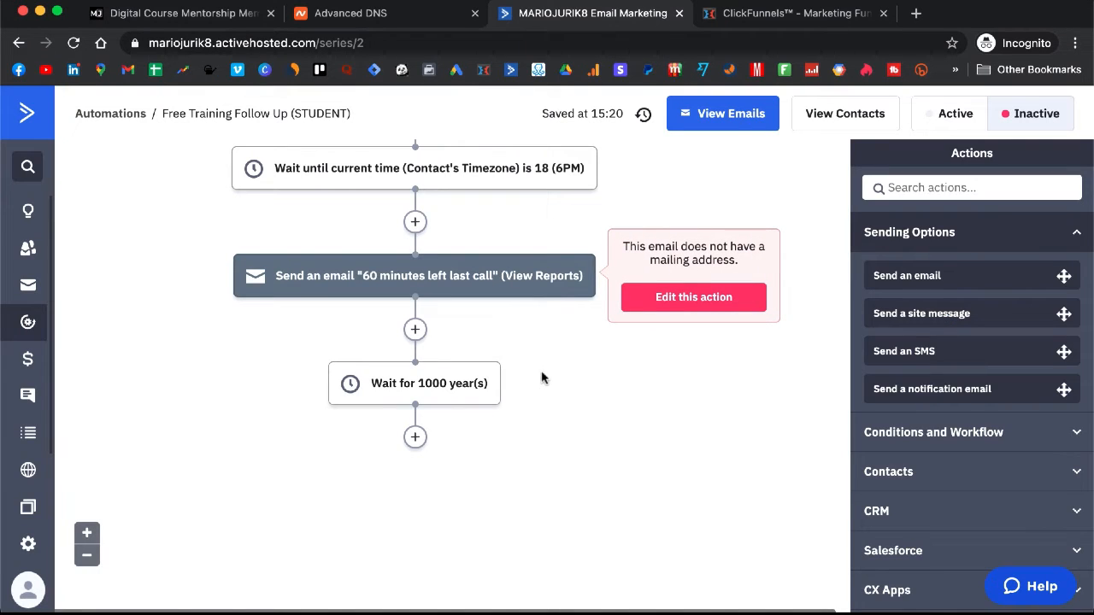
# Step: Review the automation up to its free_training_registered tag trigger, then switch to ClickFunnels
pyautogui.scroll(1, 541, 376)
pyautogui.scroll(4, 541, 376)
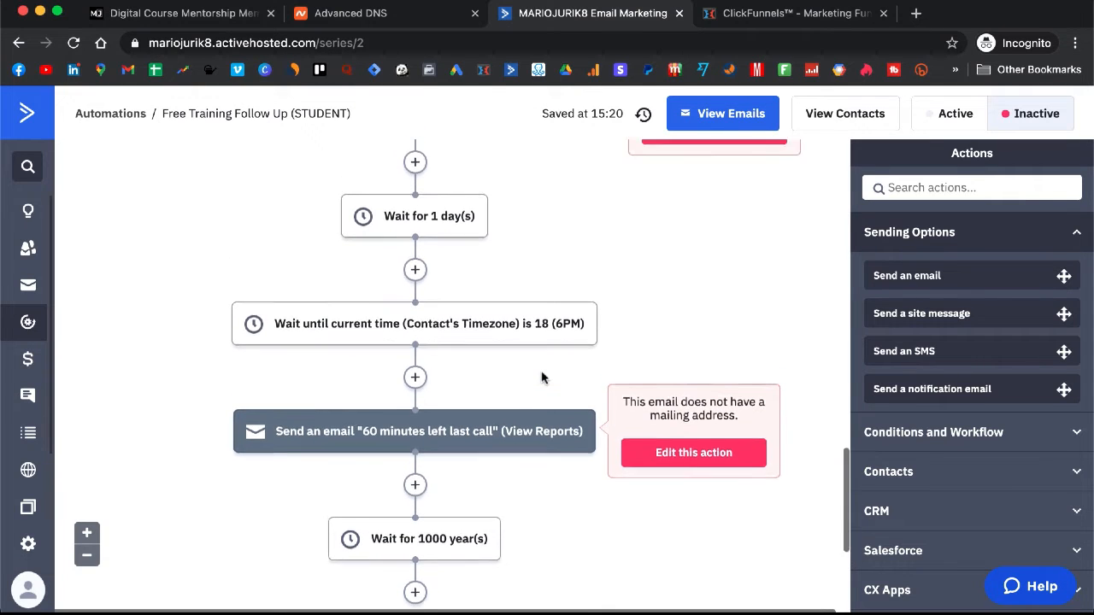
pyautogui.scroll(5, 541, 377)
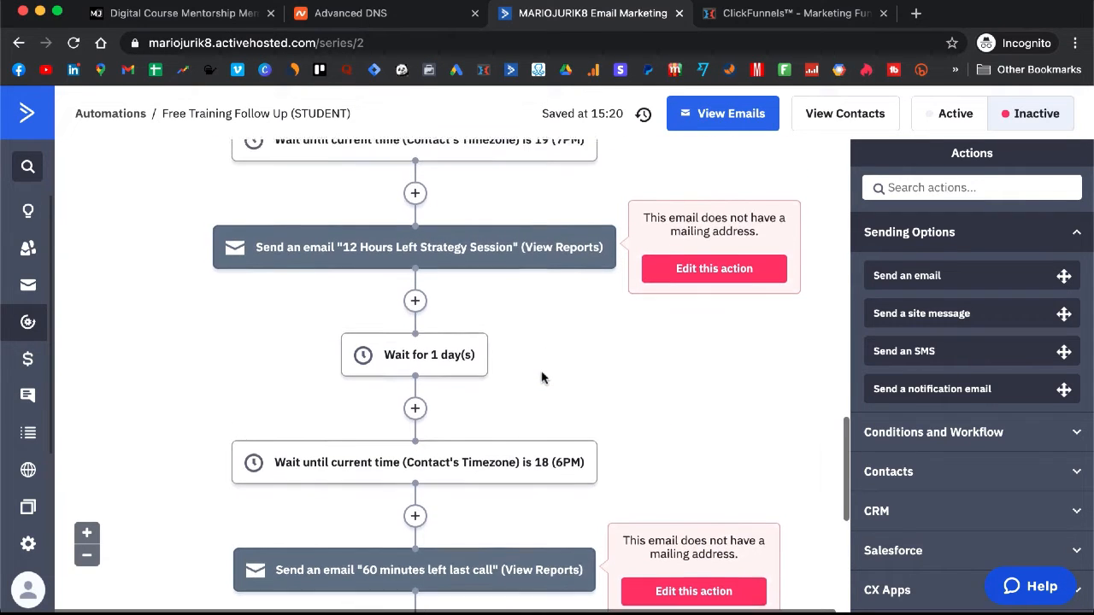
pyautogui.scroll(10, 541, 377)
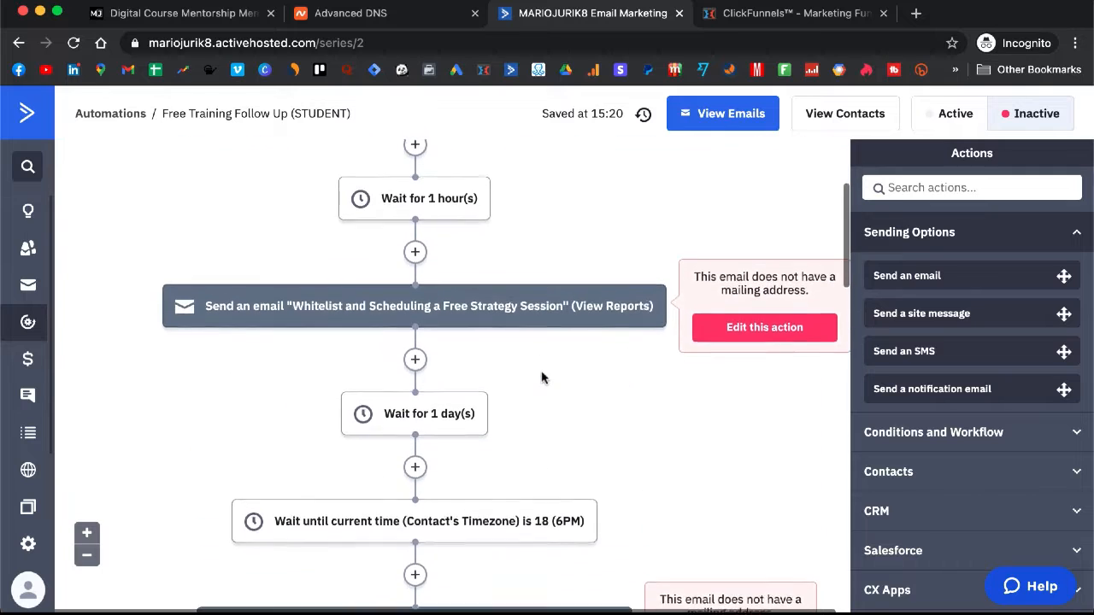
pyautogui.scroll(4, 540, 377)
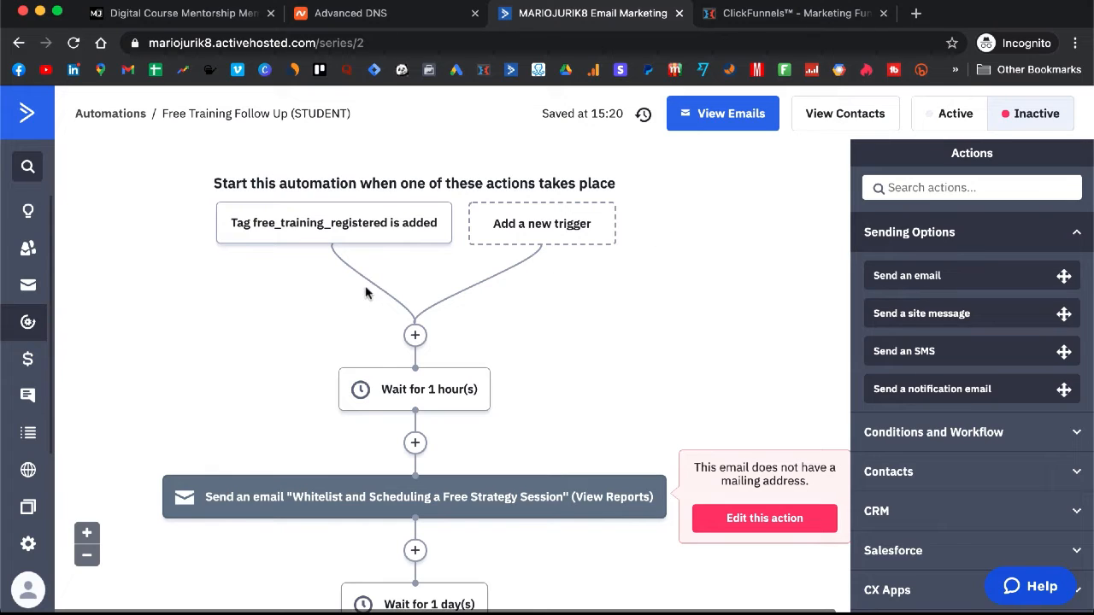
pyautogui.moveTo(236, 224)
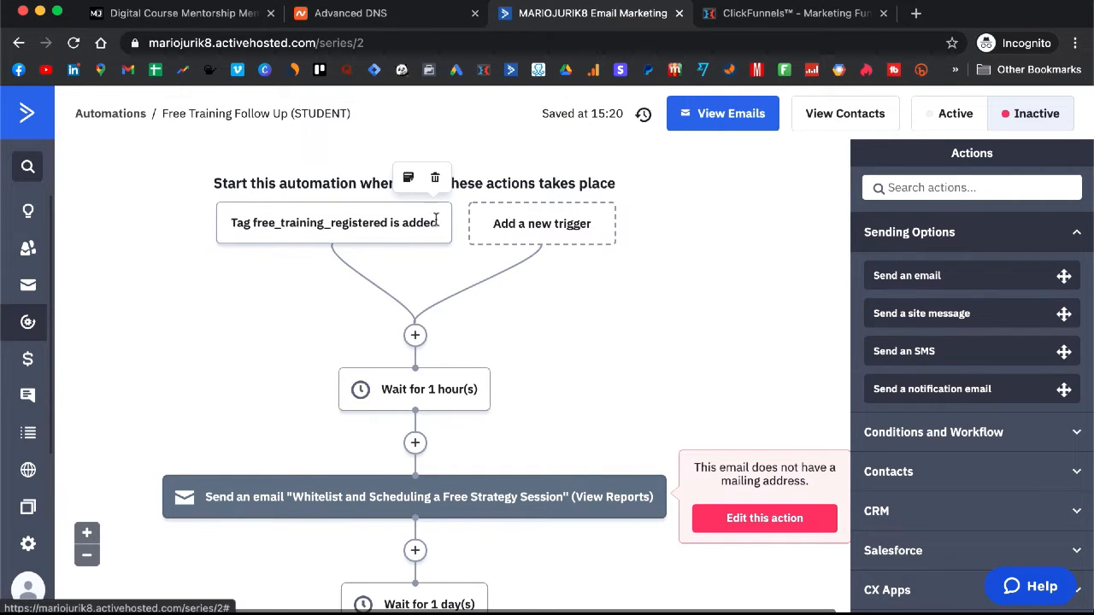
pyautogui.hotkey('ctrl', 'Tab')
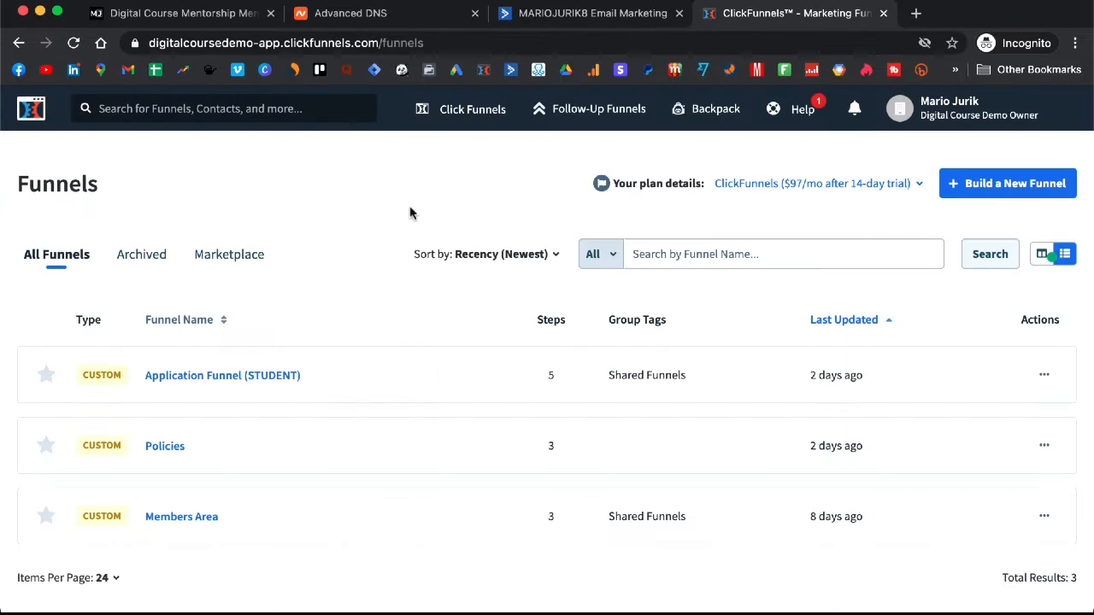
# Step: Open the Application Funnel (STUDENT) Registration page in the page editor
pyautogui.click(207, 381)
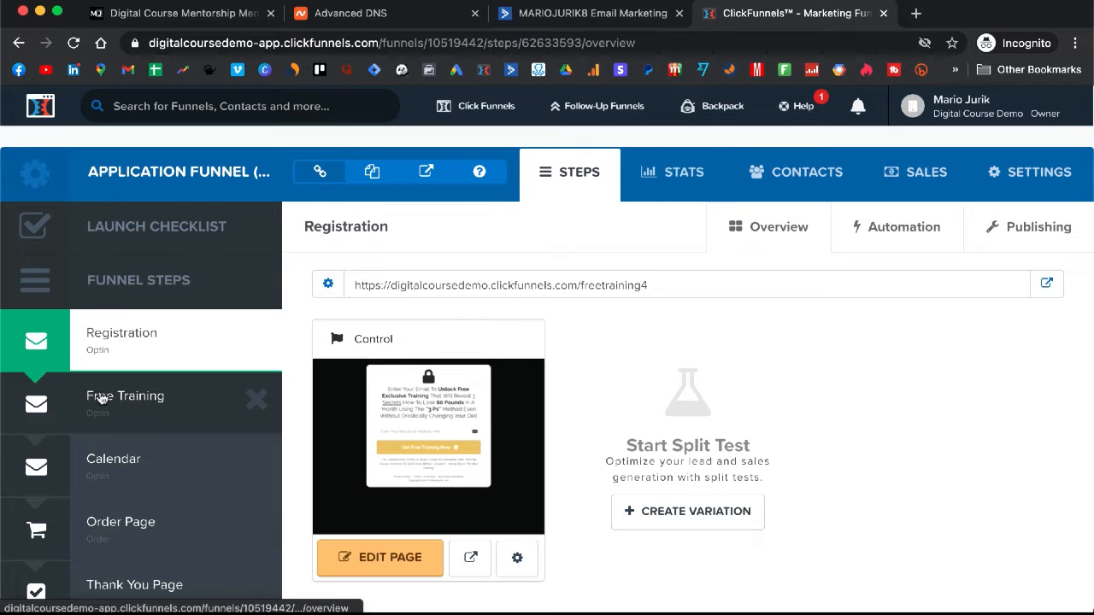
pyautogui.click(395, 562)
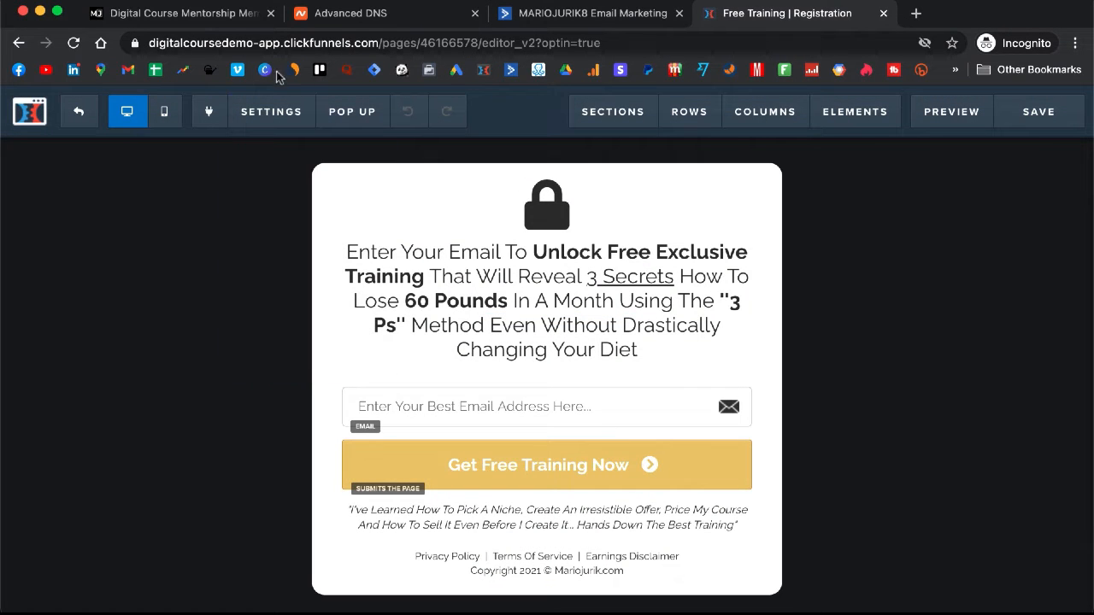
# Step: Set the form's integration to ActiveCampaign, Add To List with Tag, list Digital Course Free Training
pyautogui.moveTo(286, 111)
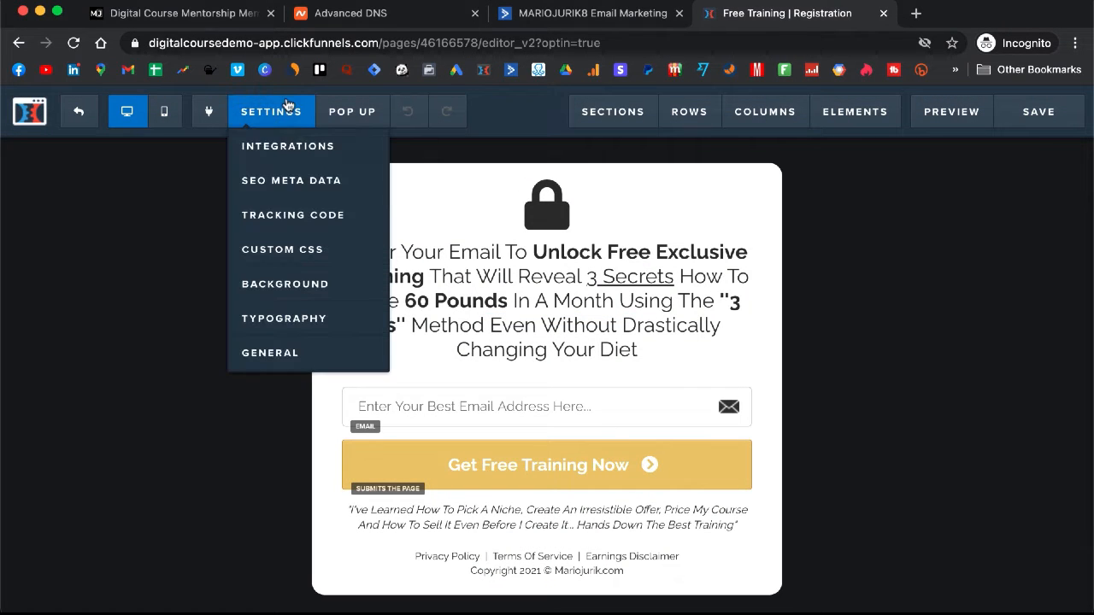
pyautogui.click(292, 151)
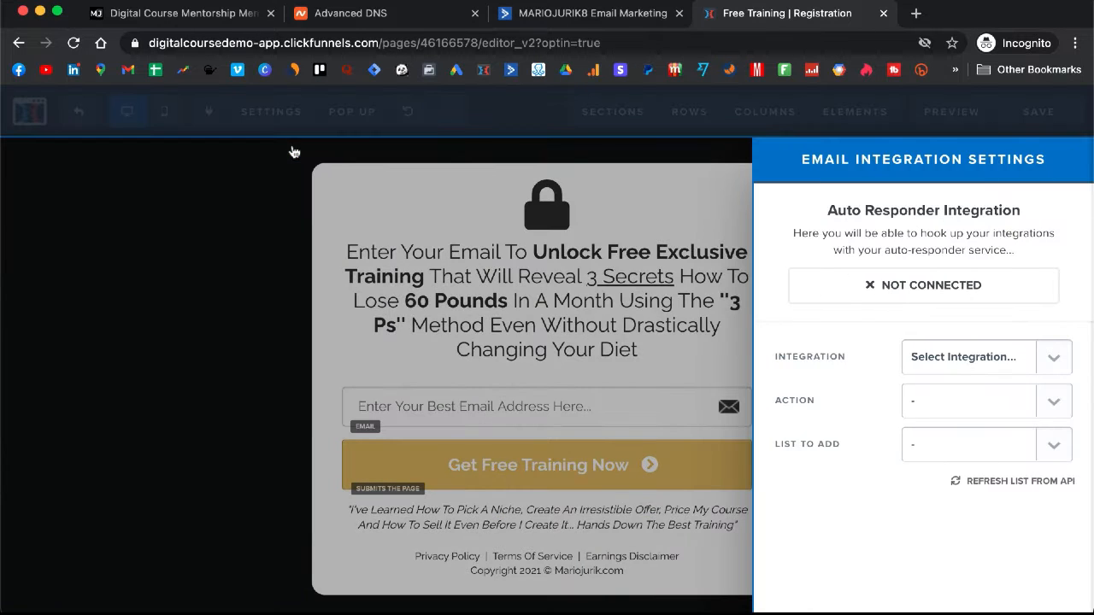
pyautogui.click(955, 363)
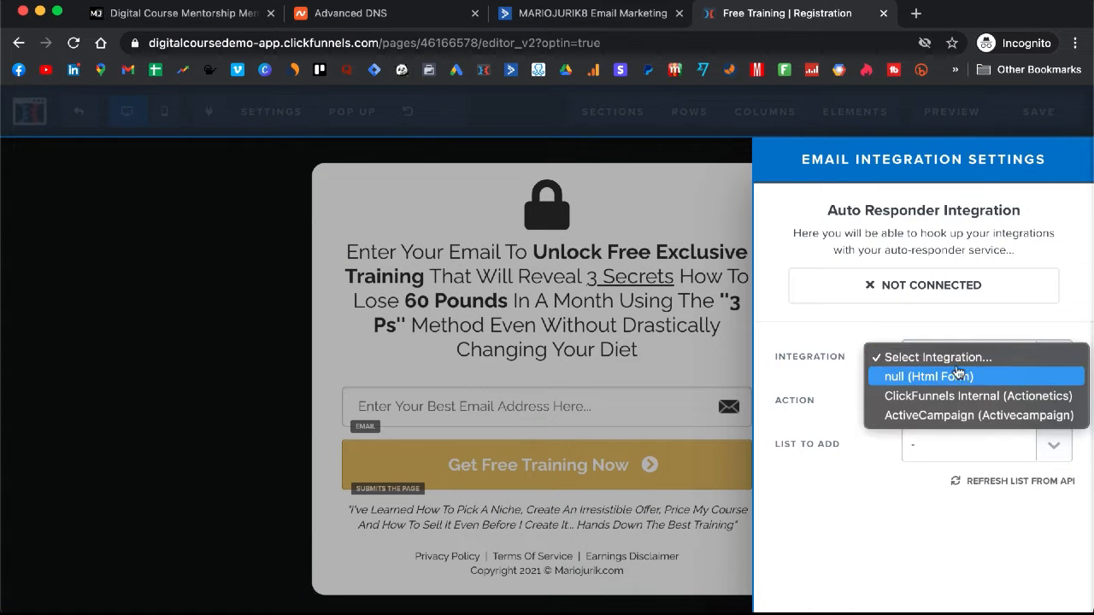
pyautogui.click(958, 416)
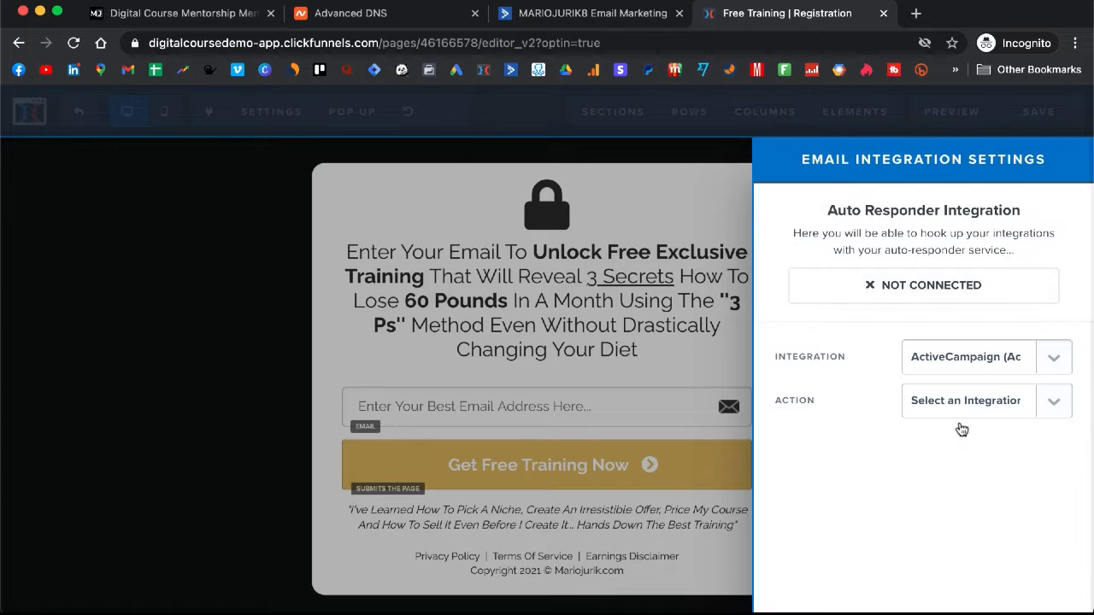
pyautogui.click(975, 402)
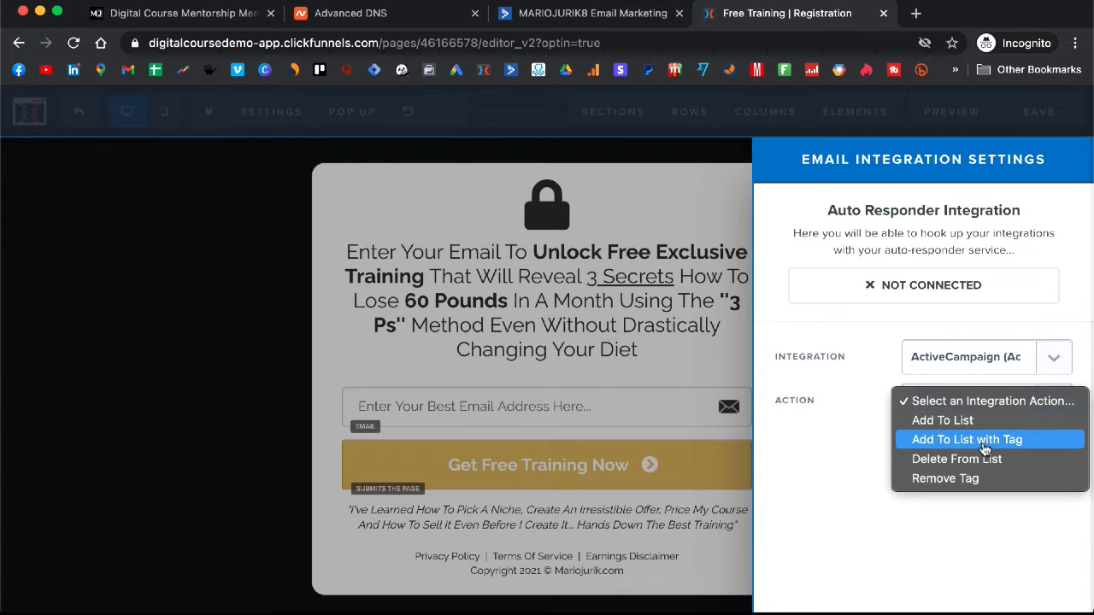
pyautogui.click(982, 440)
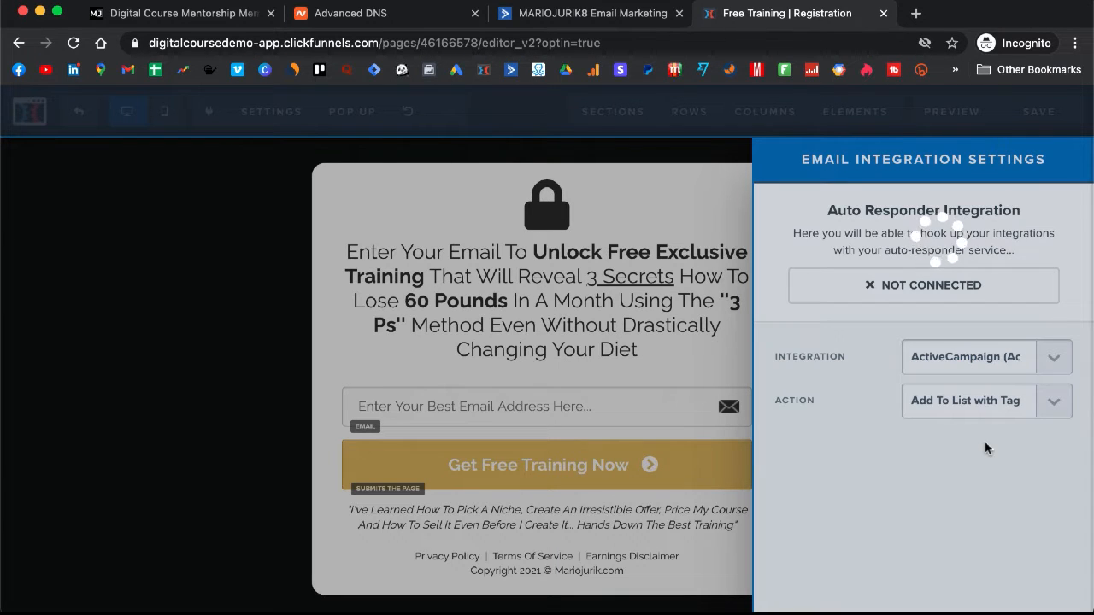
pyautogui.click(990, 444)
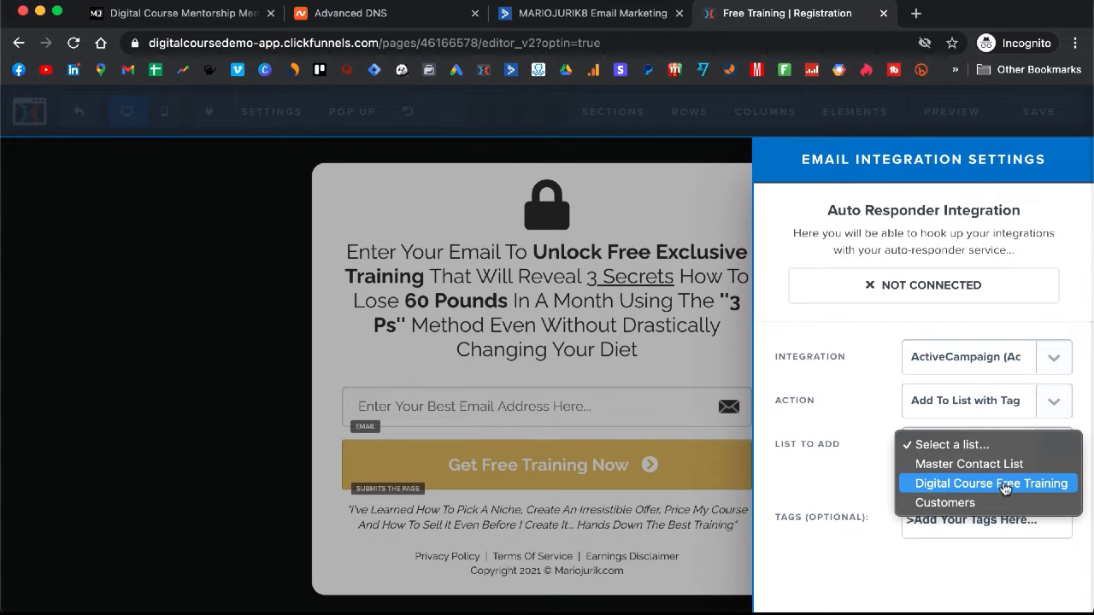
pyautogui.click(1005, 484)
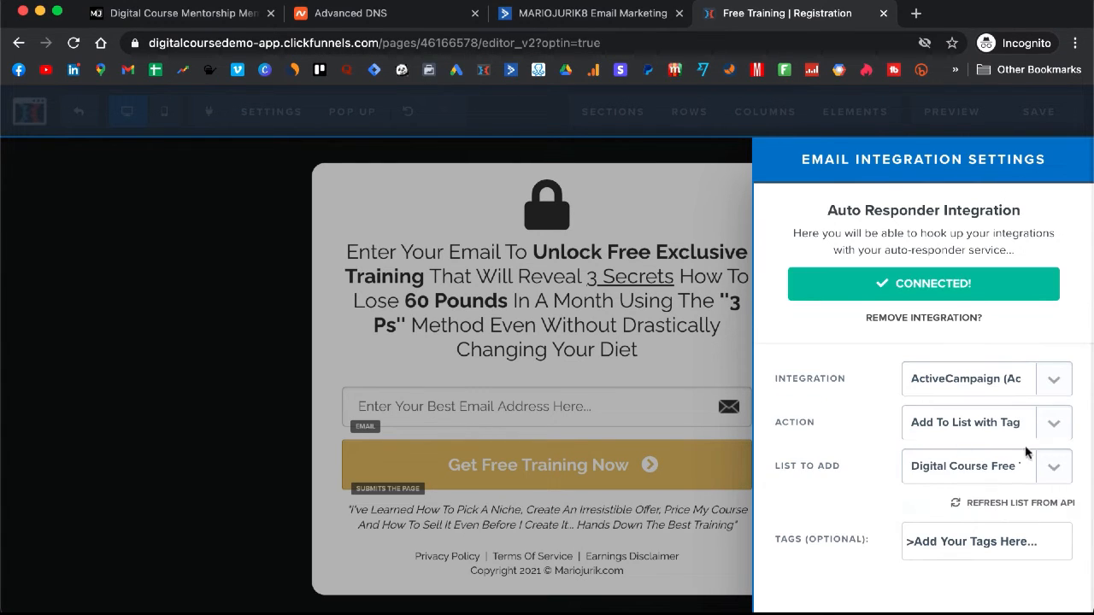
# Step: Add the free_training_registered tag for new sign-ups, checking it against the automation trigger
pyautogui.click(990, 554)
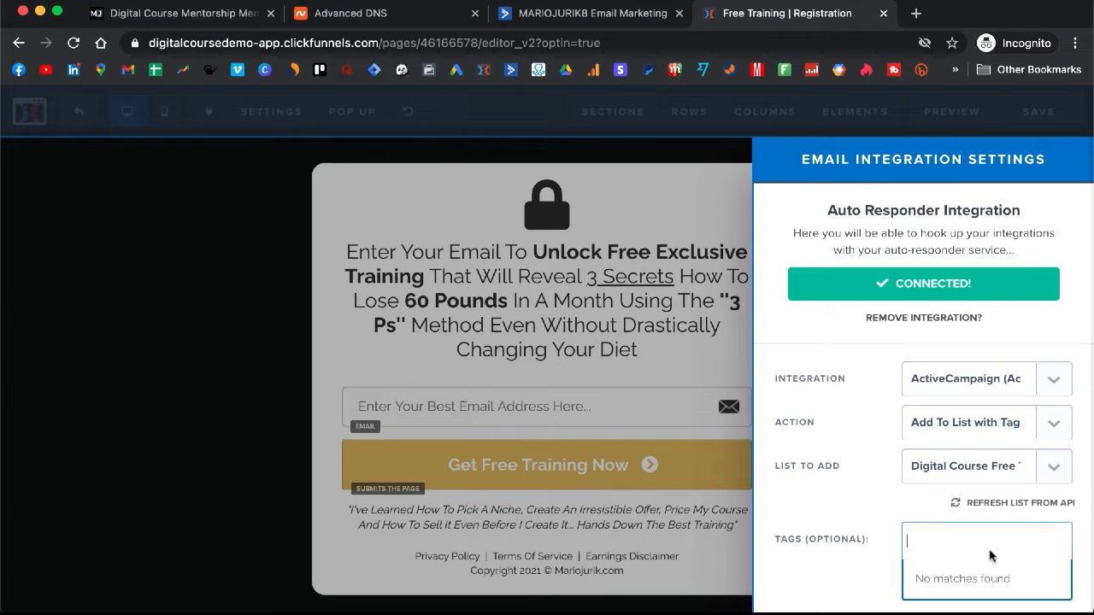
pyautogui.click(564, 16)
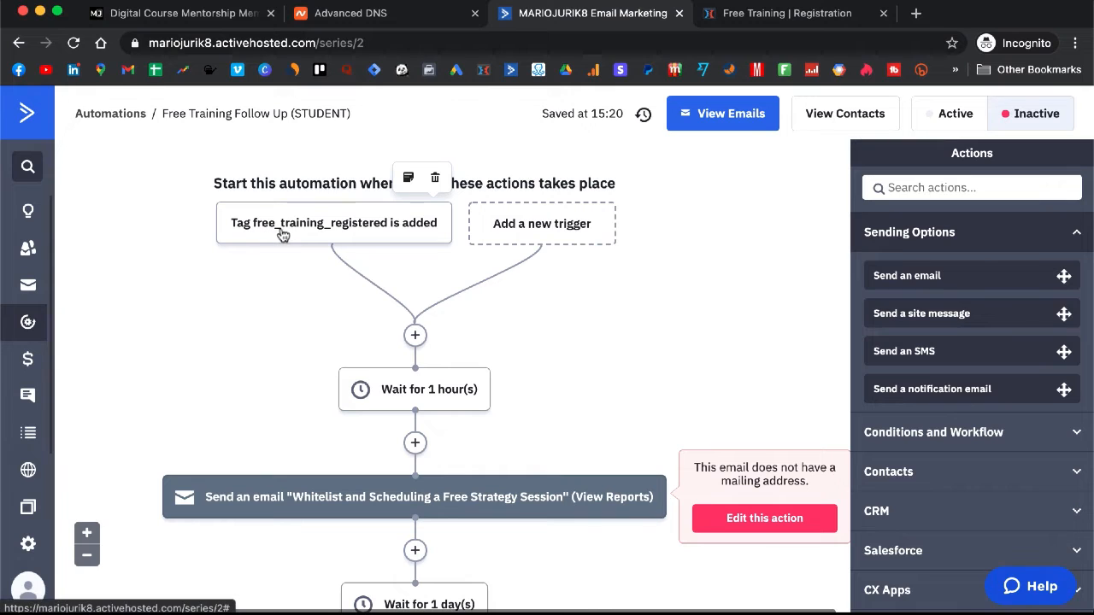
pyautogui.click(735, 15)
pyautogui.write('free')
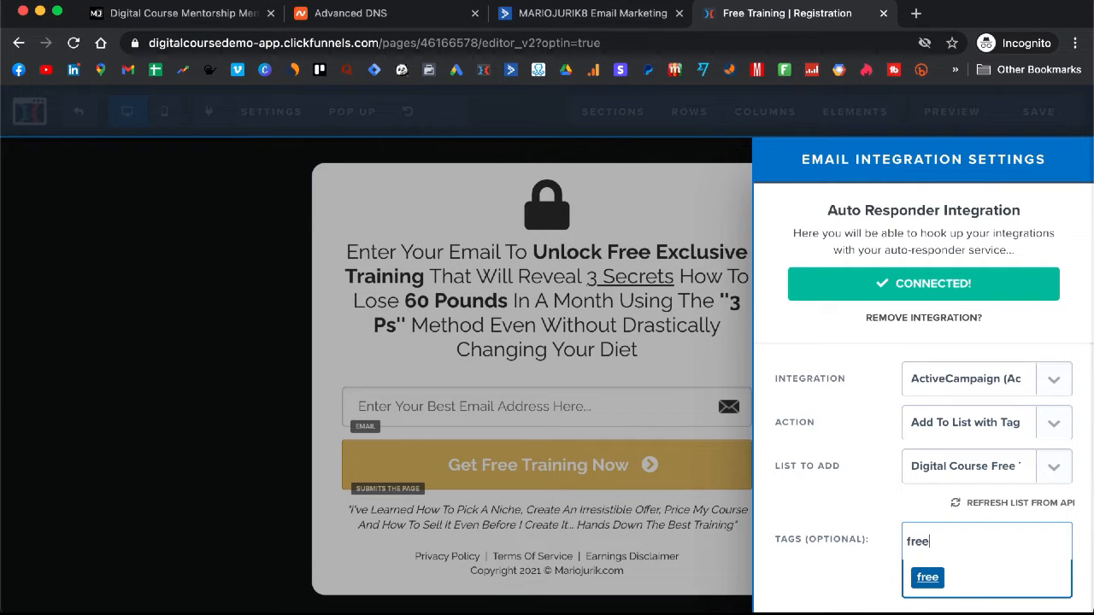
pyautogui.write('_trai')
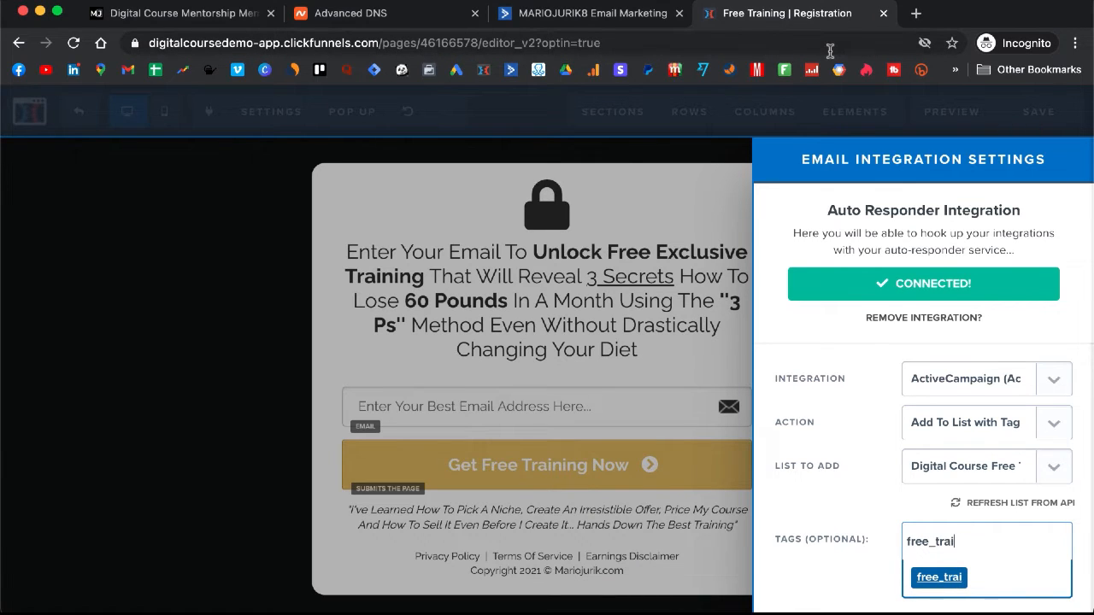
pyautogui.write('ning_')
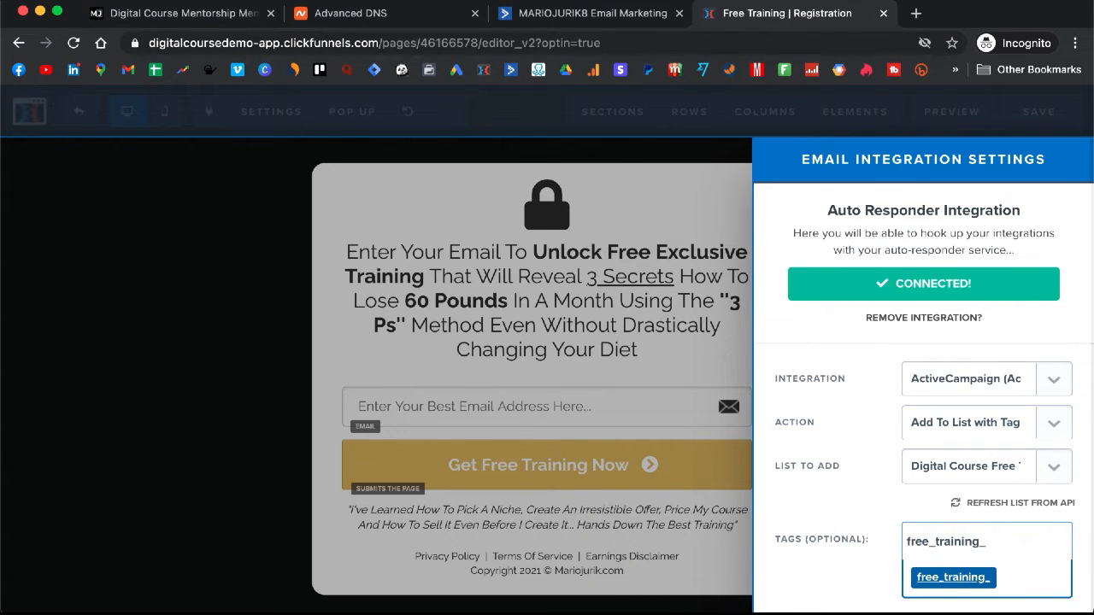
pyautogui.write('registered')
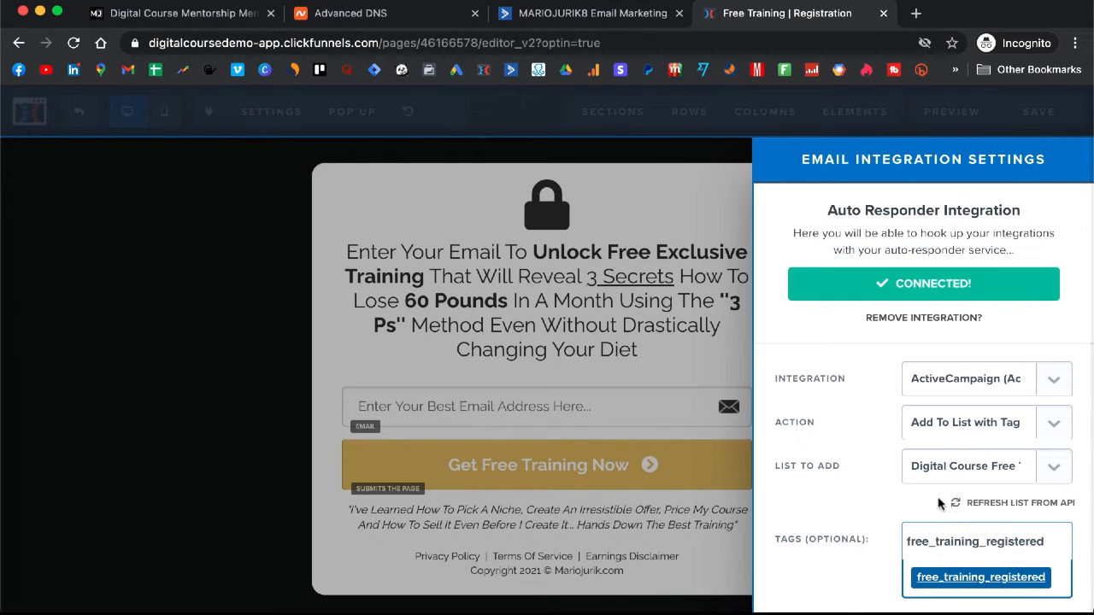
pyautogui.click(935, 545)
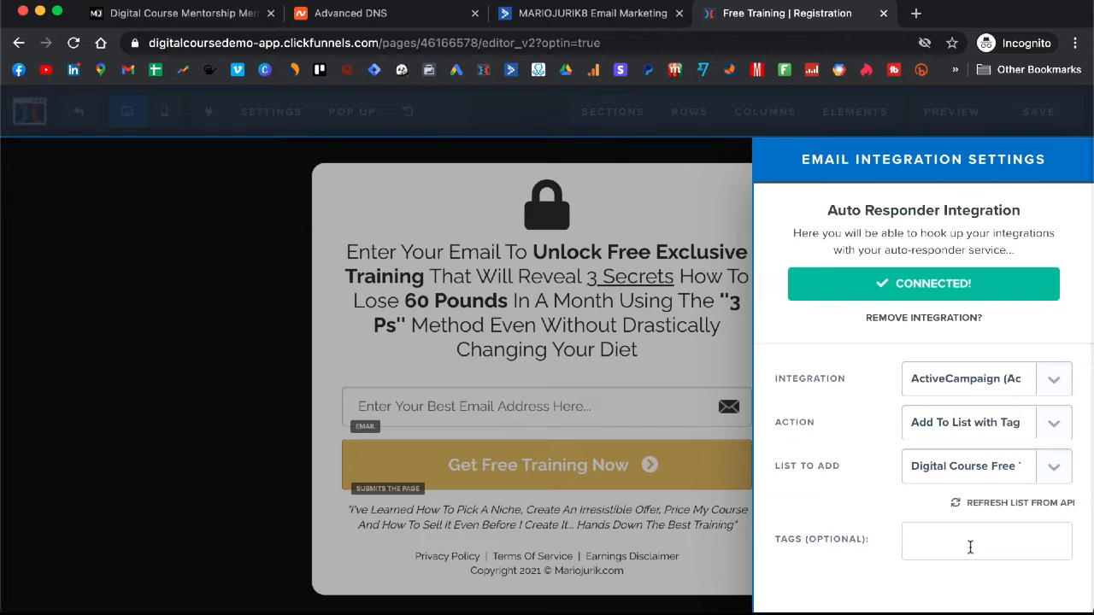
pyautogui.write('free_')
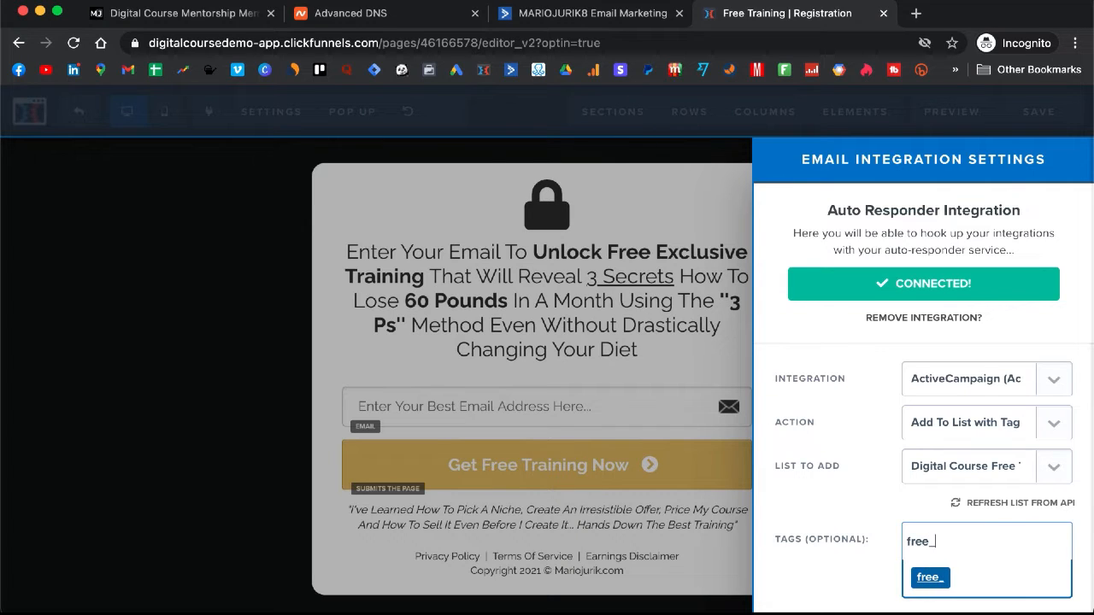
pyautogui.write('training_reg')
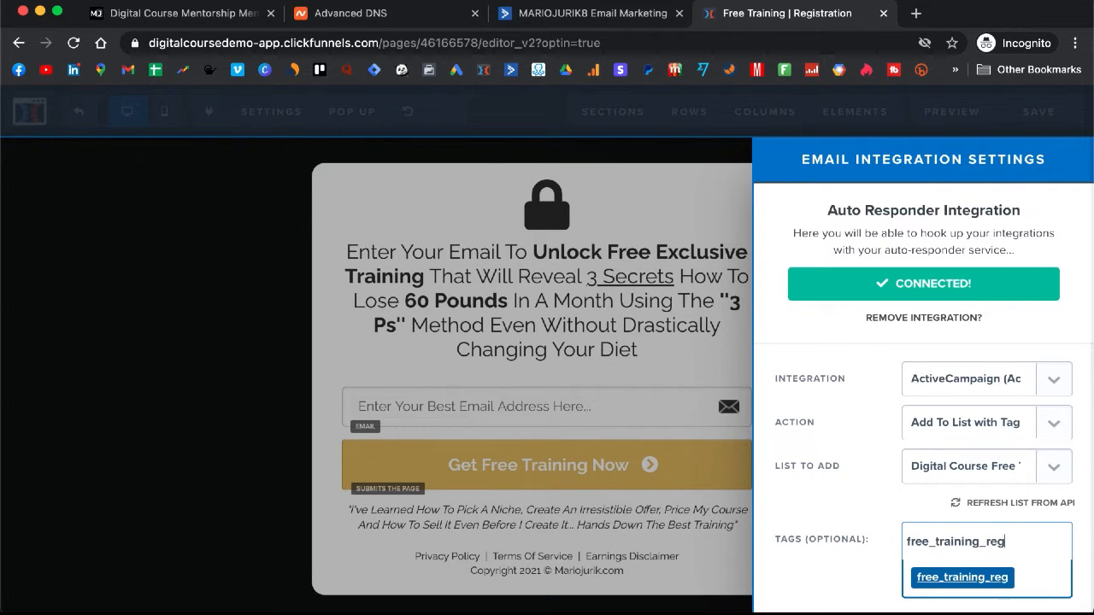
pyautogui.write('istered')
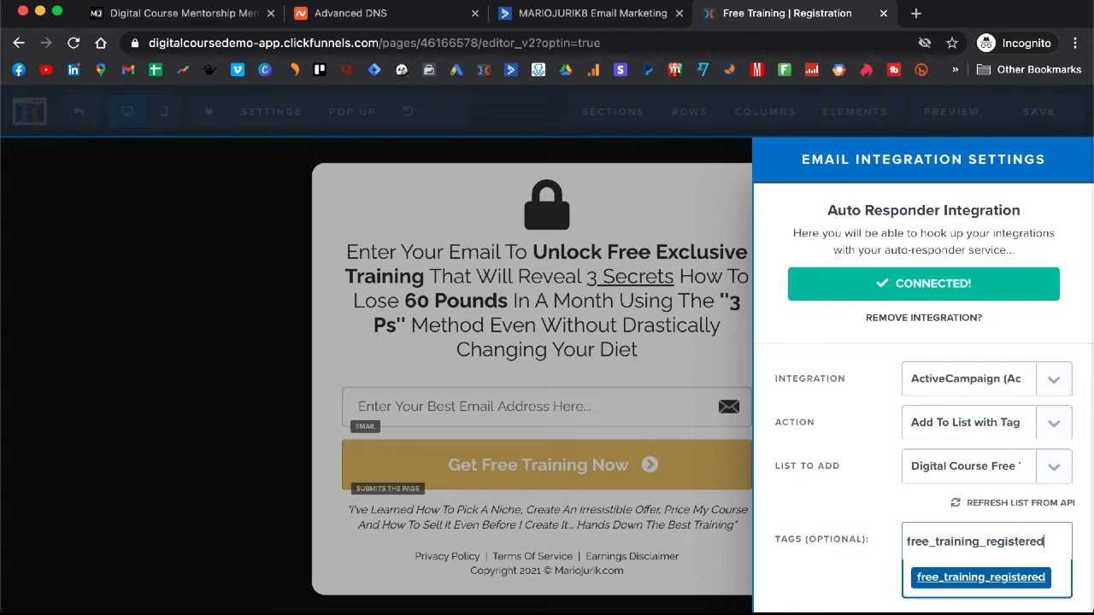
pyautogui.click(959, 586)
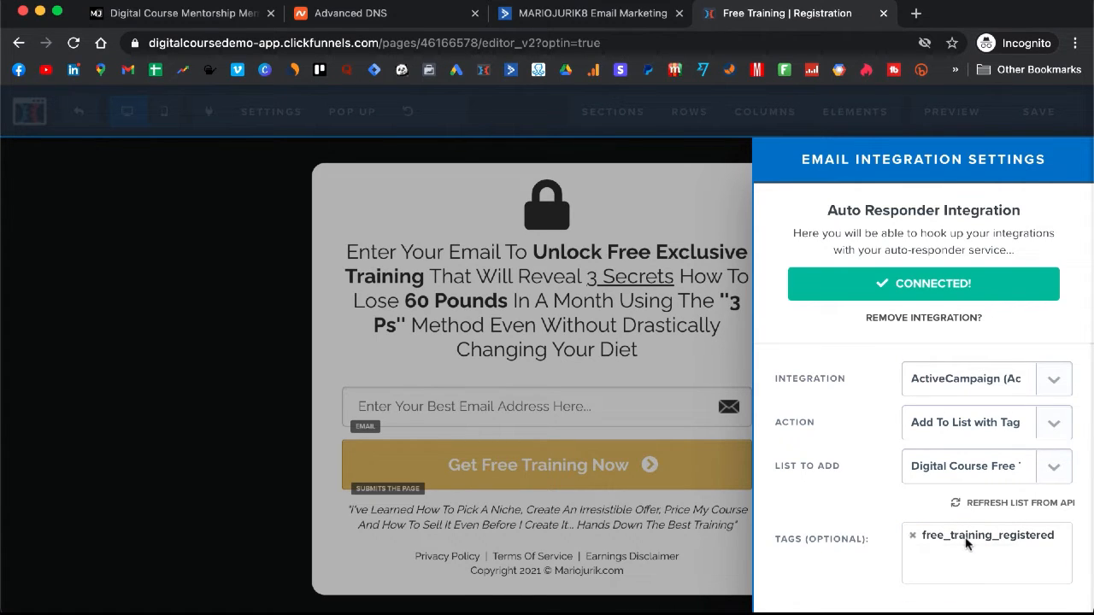
pyautogui.click(560, 17)
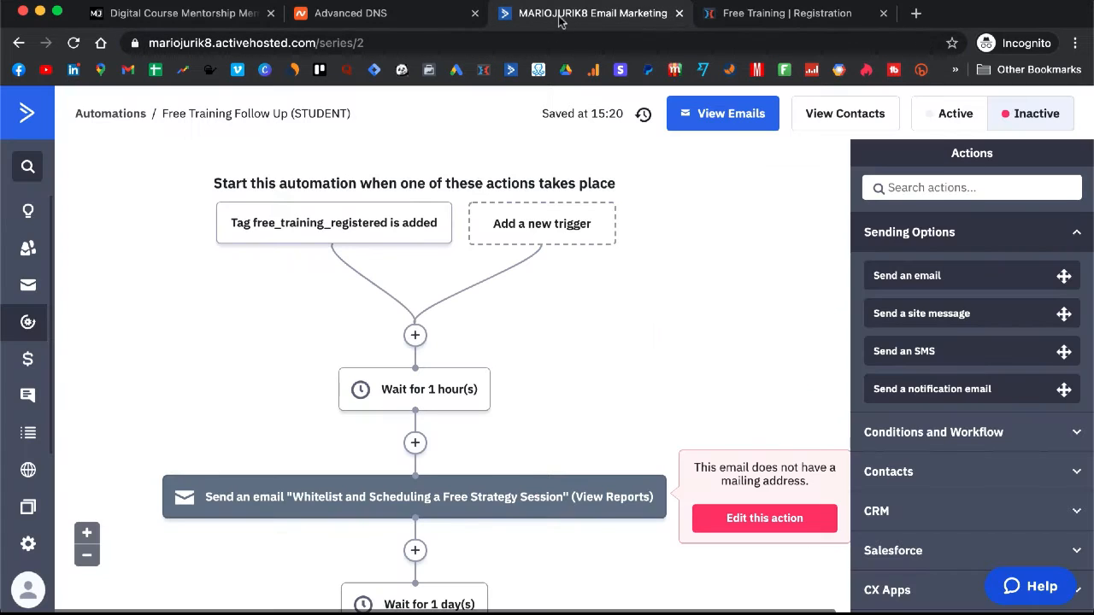
# Step: Copy the exact tag name from the 'Tag is added' trigger and remove the form's existing tag
pyautogui.click(366, 227)
pyautogui.click(347, 225)
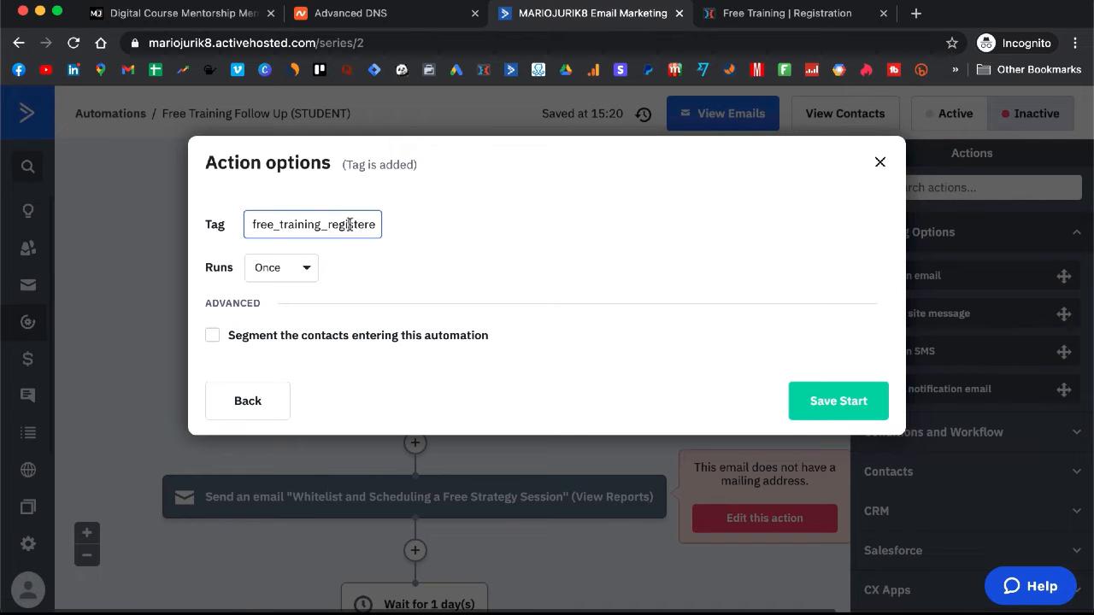
pyautogui.doubleClick(349, 225)
pyautogui.click(886, 164)
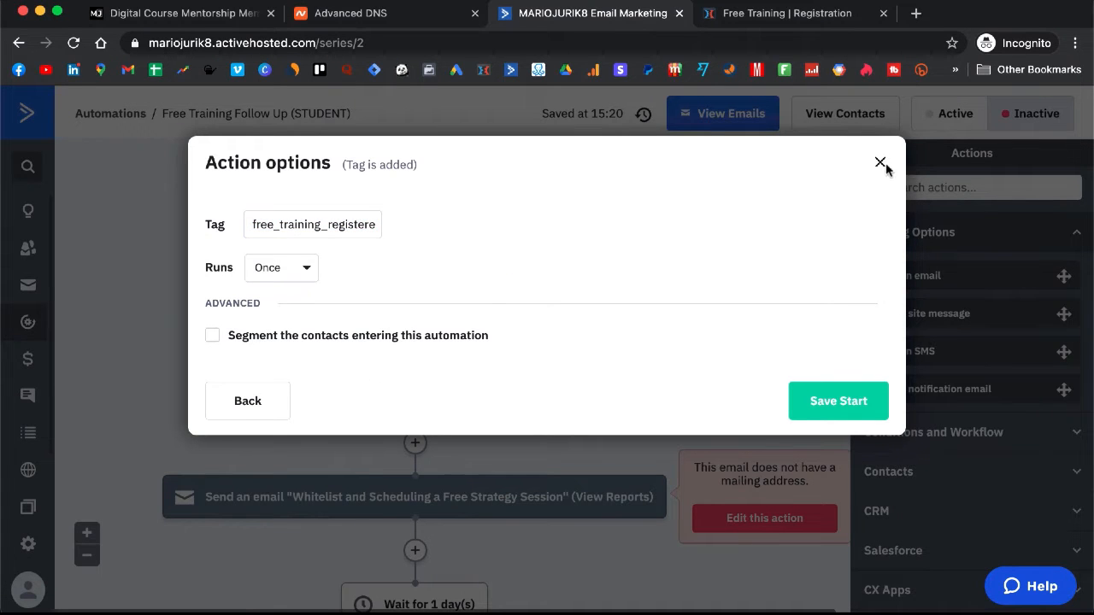
pyautogui.click(888, 162)
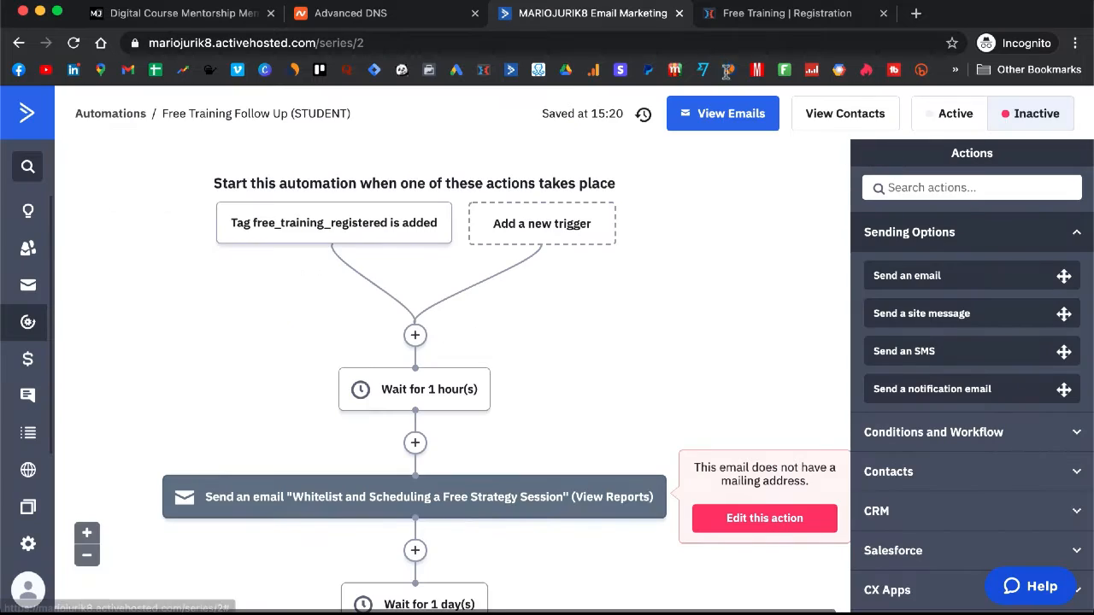
pyautogui.click(740, 14)
pyautogui.click(911, 535)
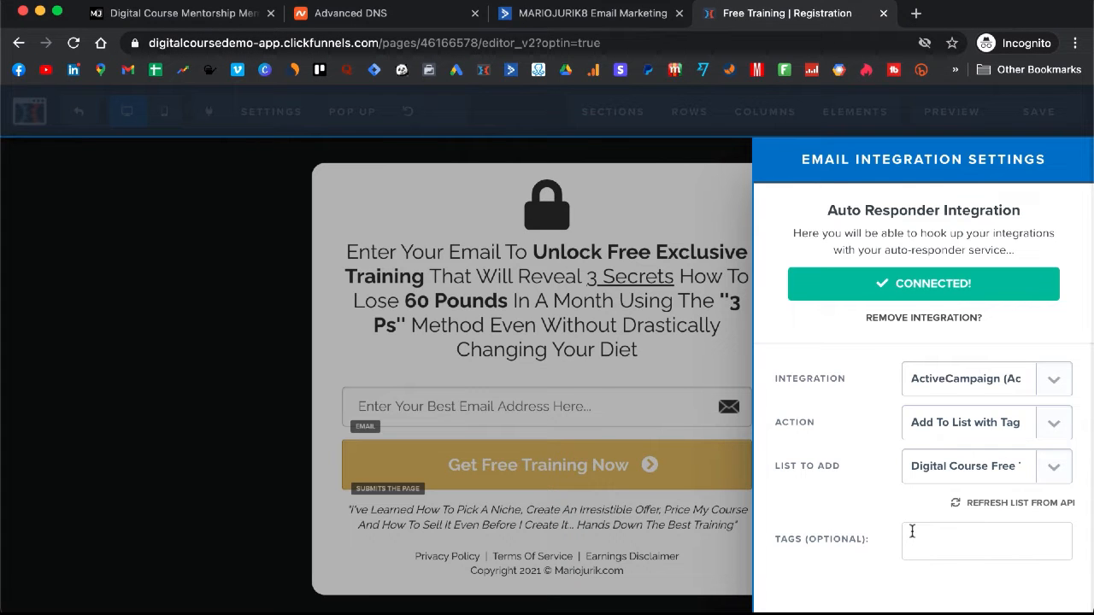
# Step: Re-add the pasted free_training_registered tag, save the Registration page, and return to ActiveCampaign
pyautogui.write('free_training_registered')
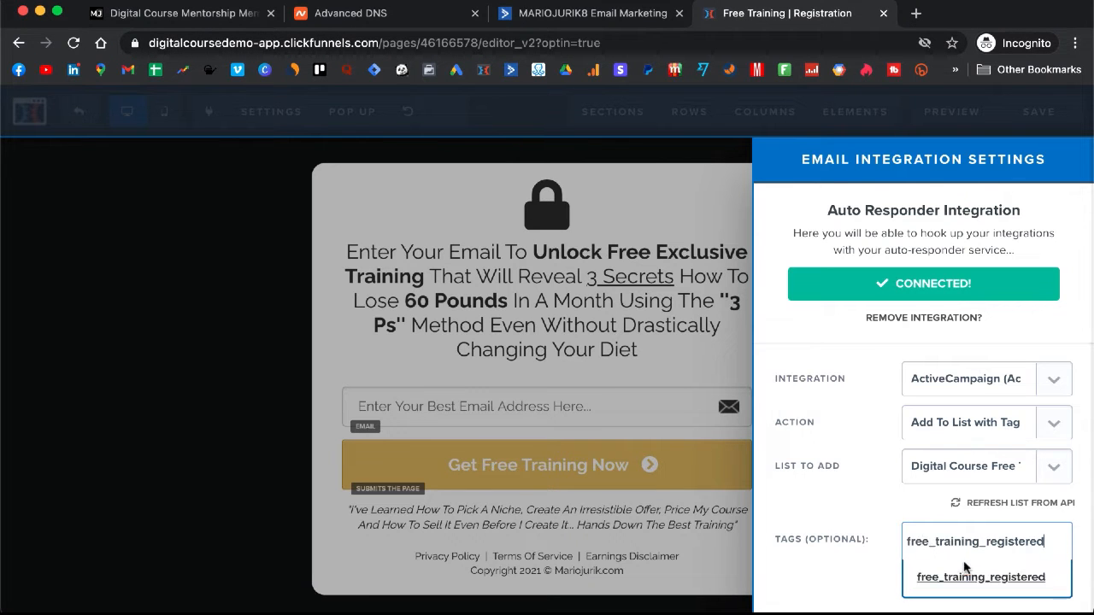
pyautogui.click(974, 578)
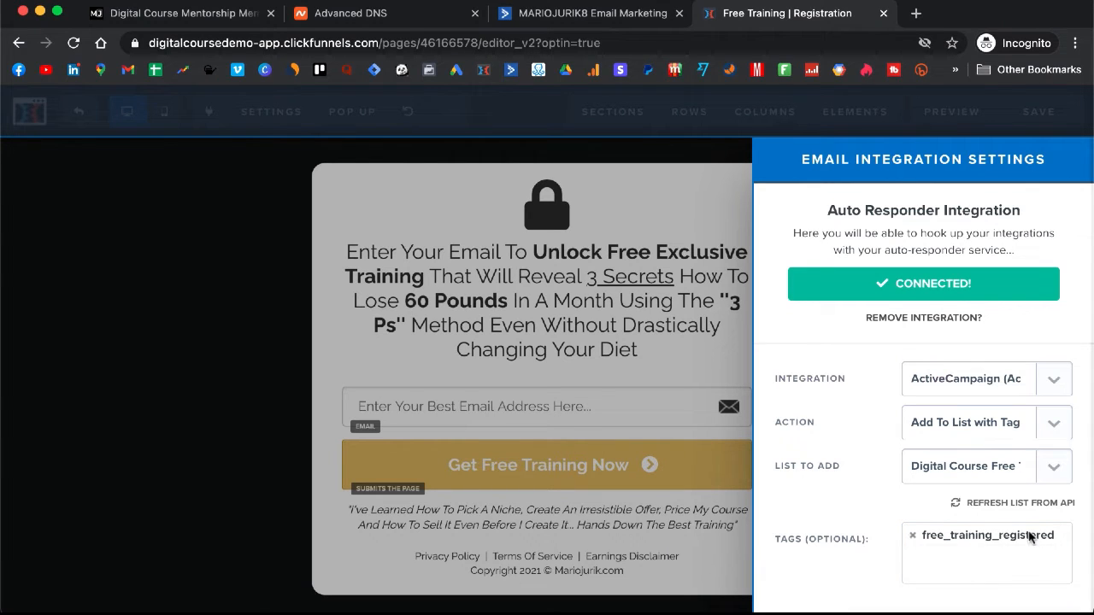
pyautogui.click(688, 314)
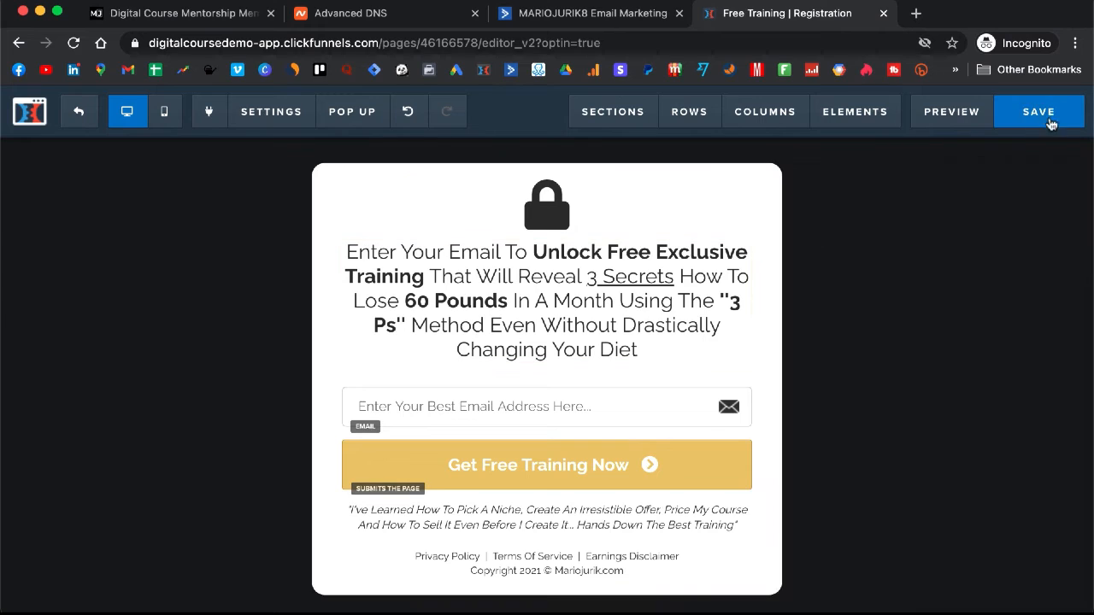
pyautogui.click(1033, 119)
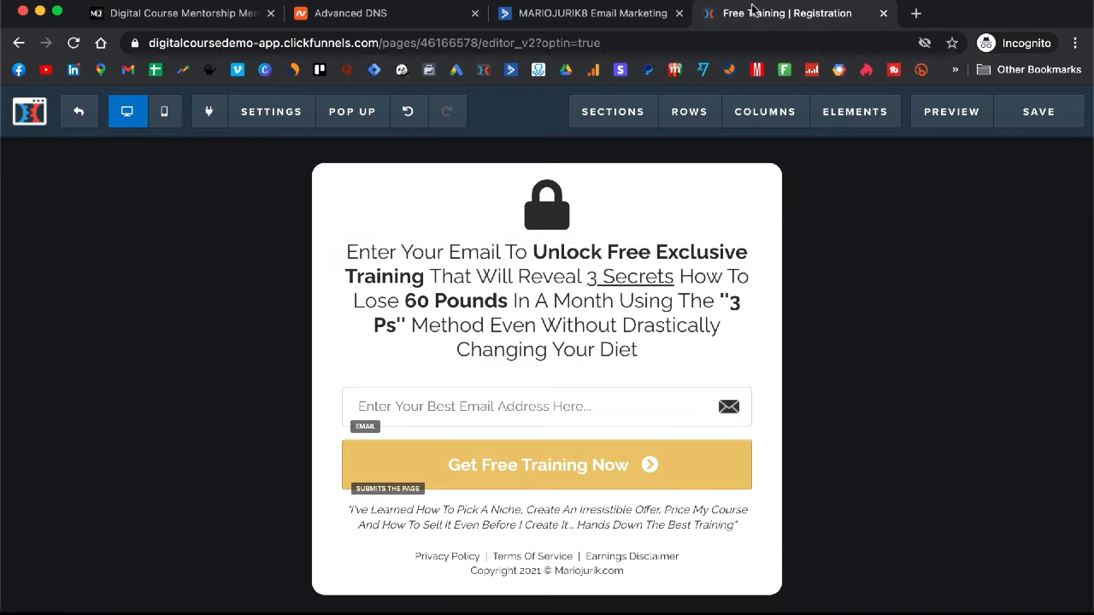
pyautogui.click(578, 17)
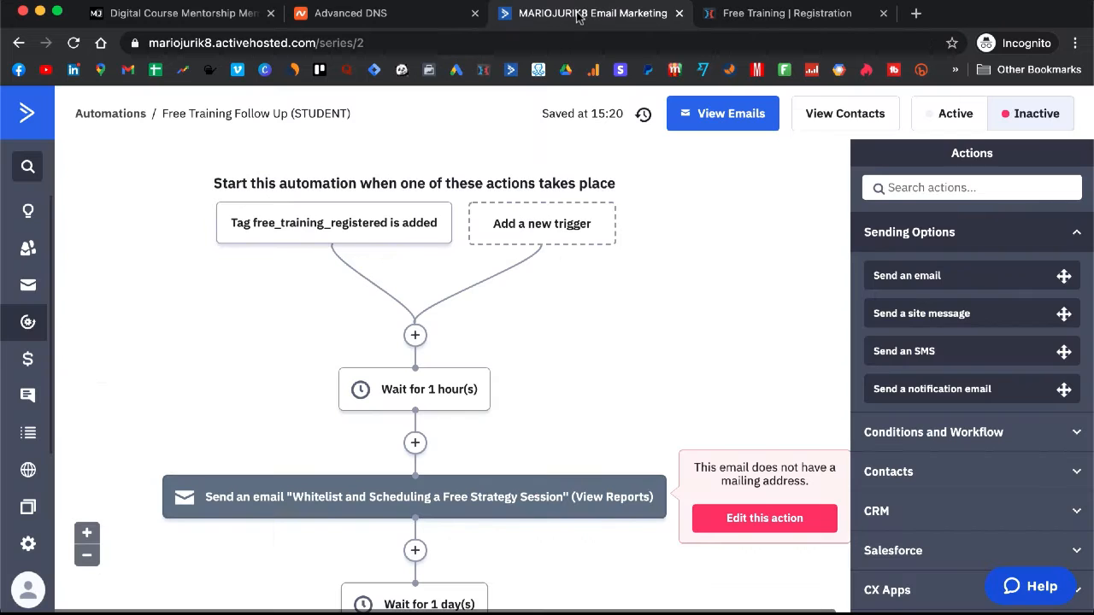
# Step: Scroll through the follow-up automation to review its wait steps and emails
pyautogui.scroll(-3, 523, 265)
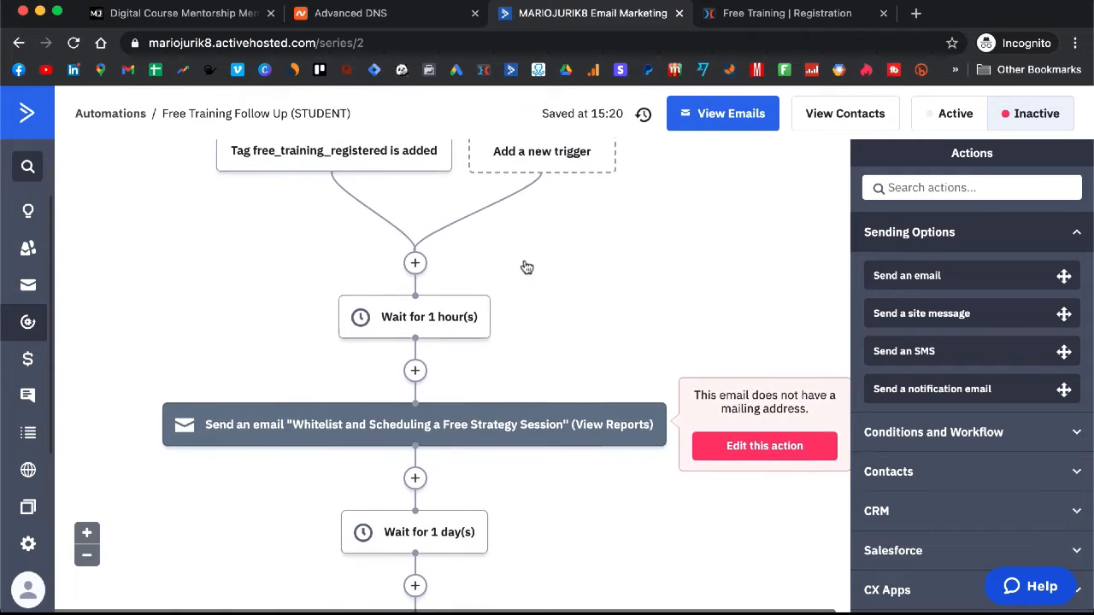
pyautogui.scroll(2, 525, 265)
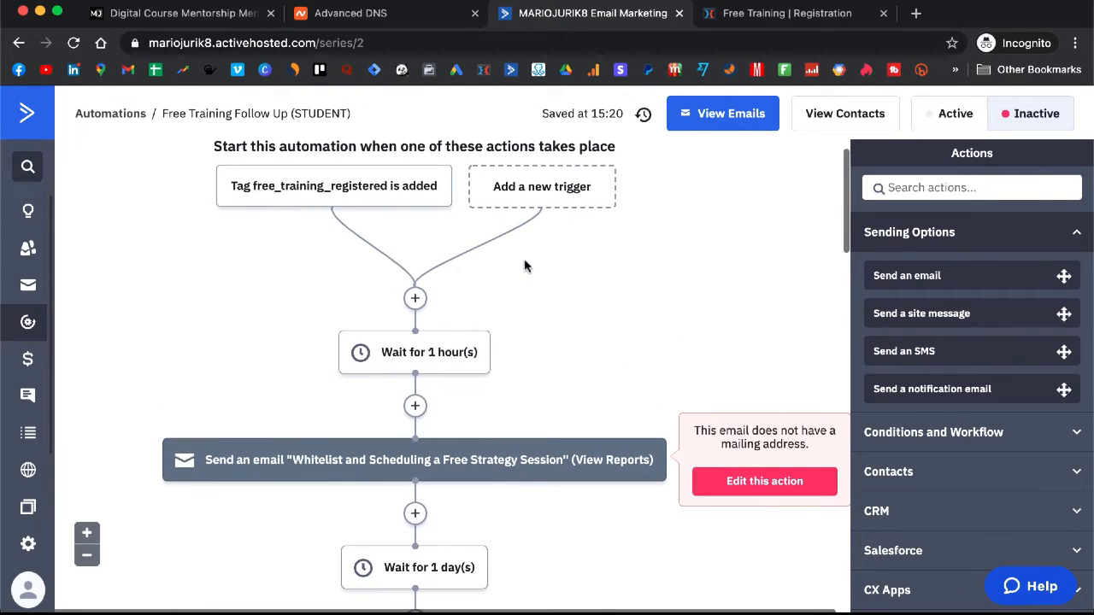
pyautogui.scroll(-5, 470, 355)
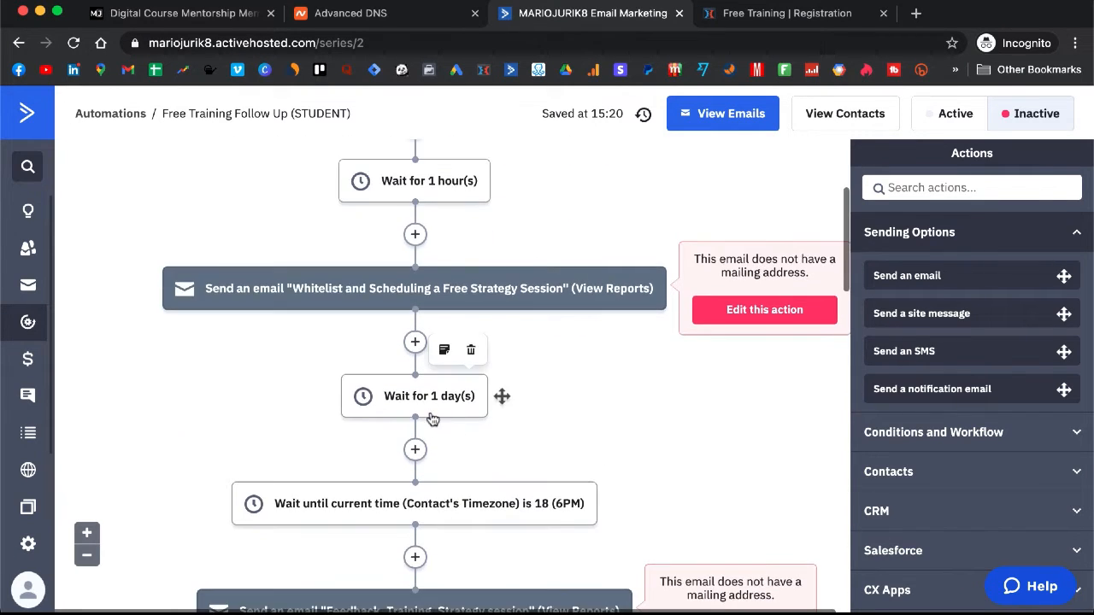
pyautogui.scroll(-1, 432, 419)
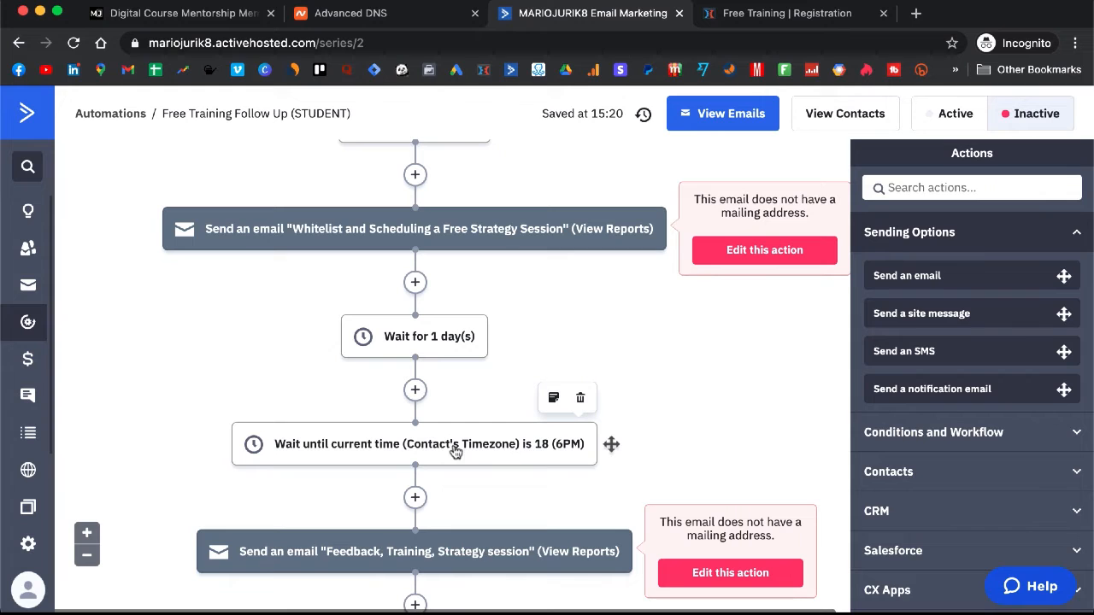
pyautogui.scroll(-1, 530, 440)
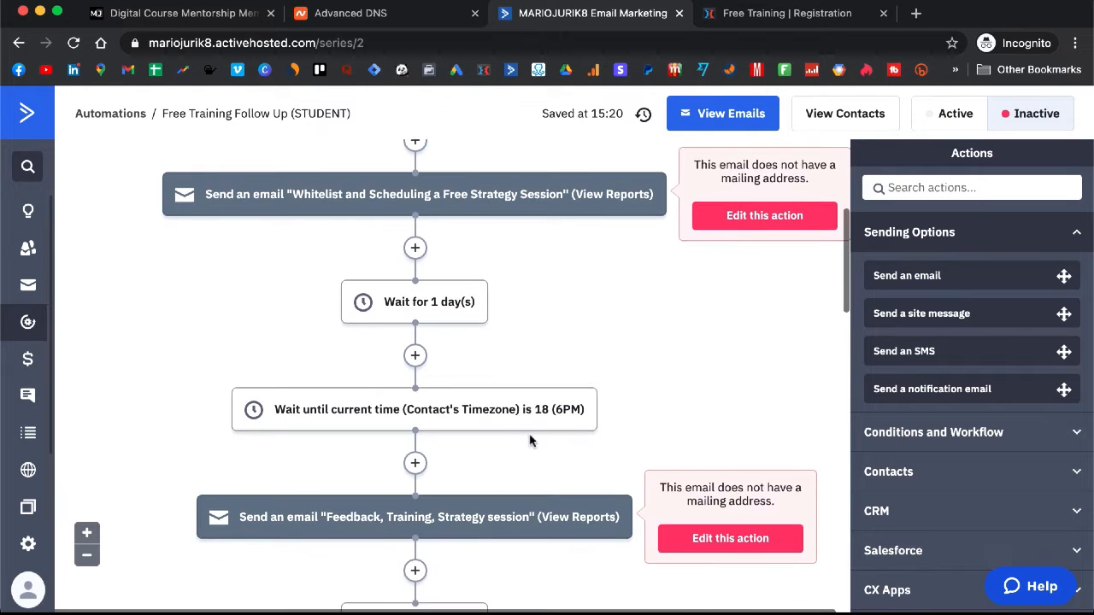
pyautogui.scroll(-3, 530, 440)
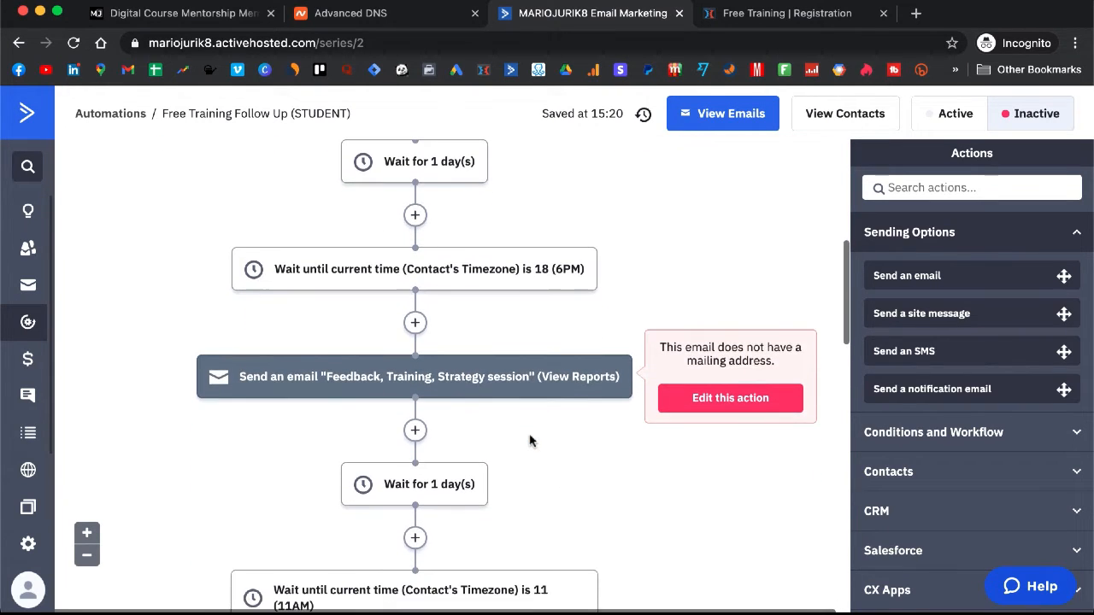
pyautogui.scroll(-3, 530, 440)
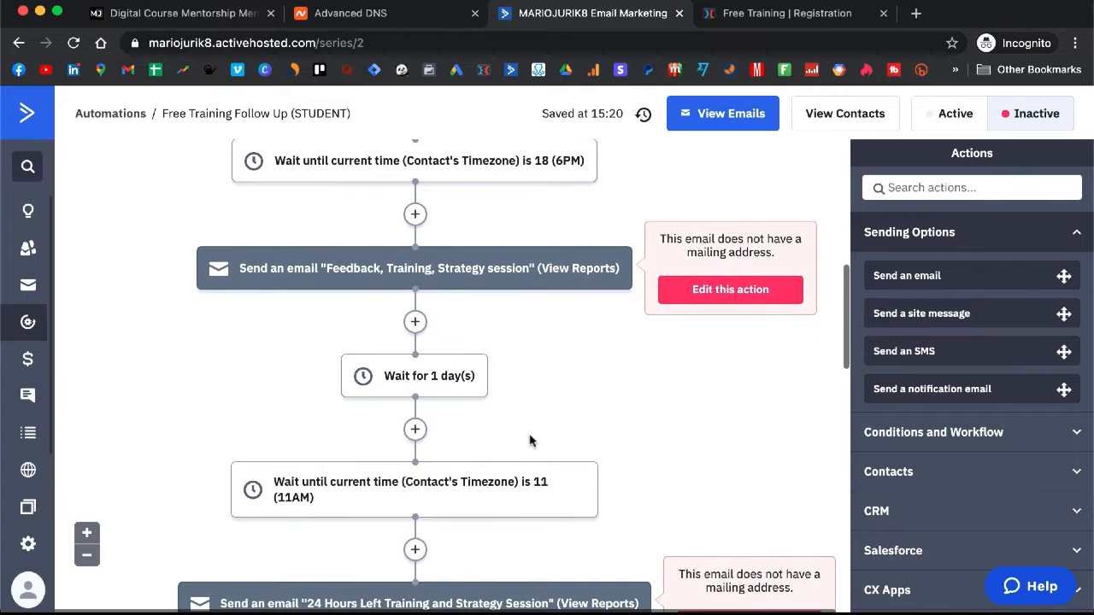
pyautogui.scroll(-1, 529, 440)
pyautogui.moveTo(476, 344)
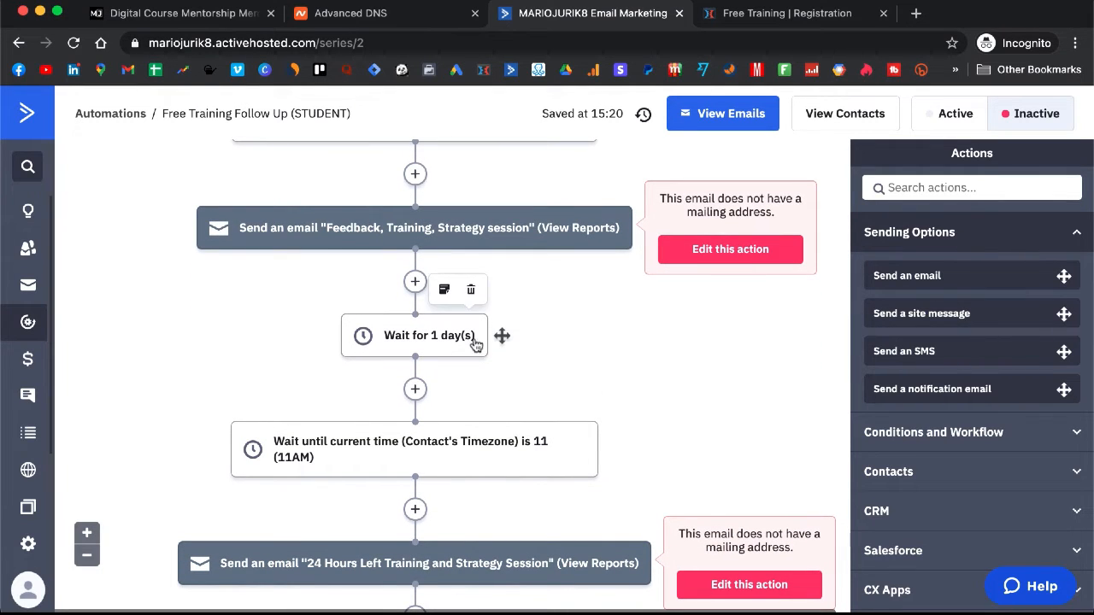
pyautogui.scroll(-1, 496, 300)
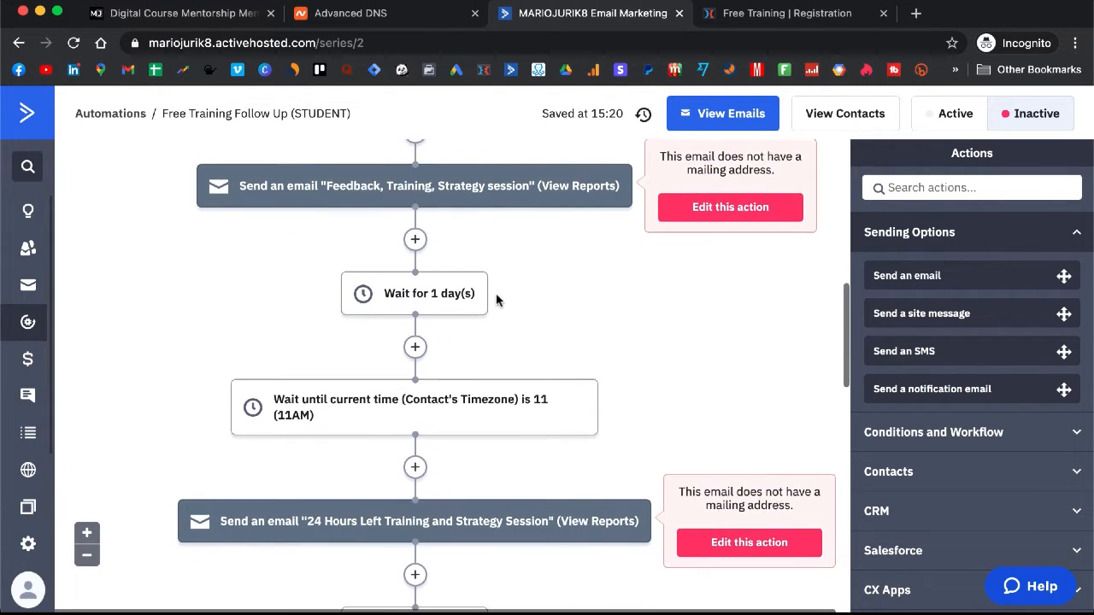
pyautogui.scroll(6, 524, 403)
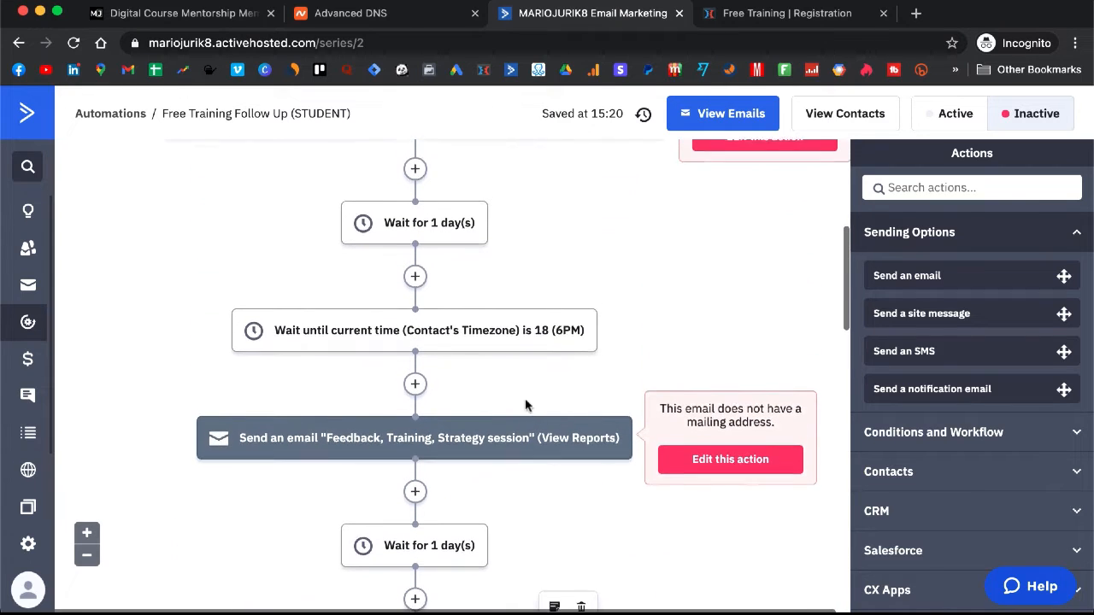
pyautogui.scroll(4, 525, 405)
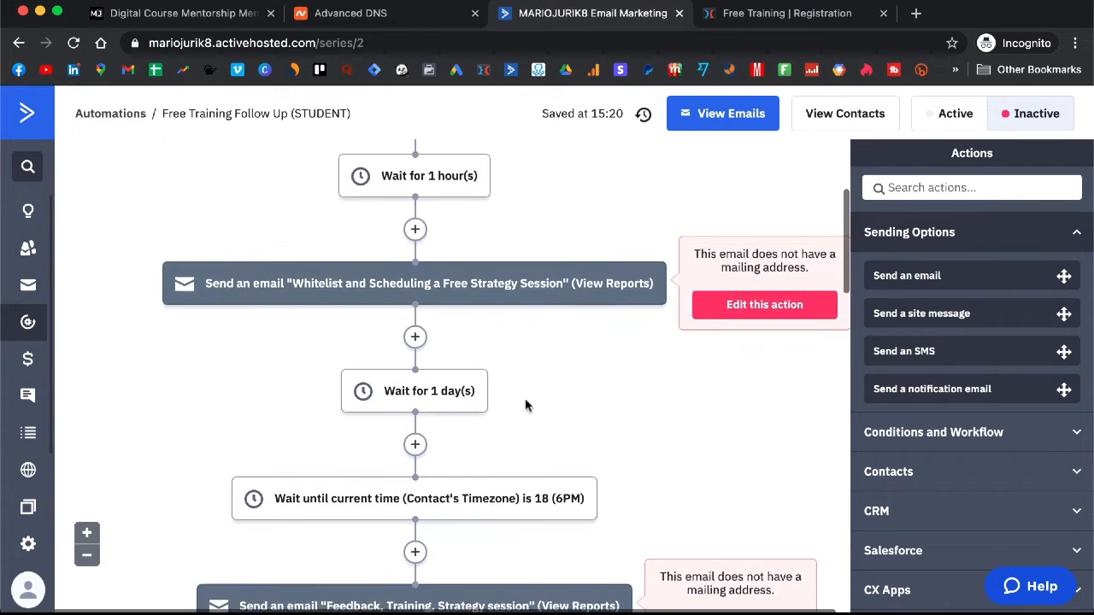
# Step: Open the email choice for the Whitelist and Scheduling a Free Strategy Session send action
pyautogui.scroll(-14, 525, 405)
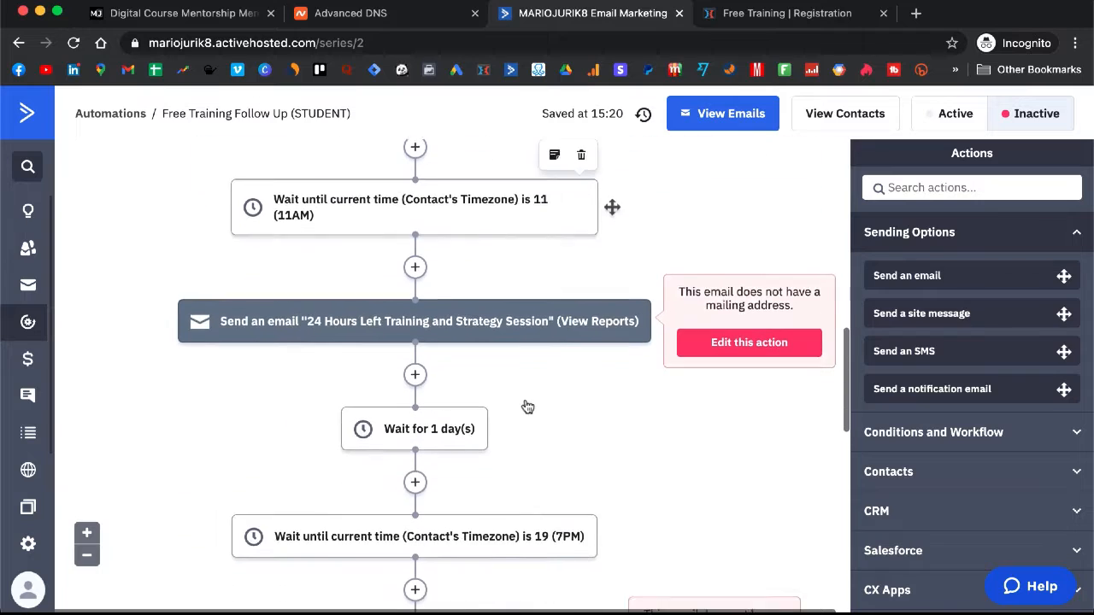
pyautogui.scroll(-1, 526, 405)
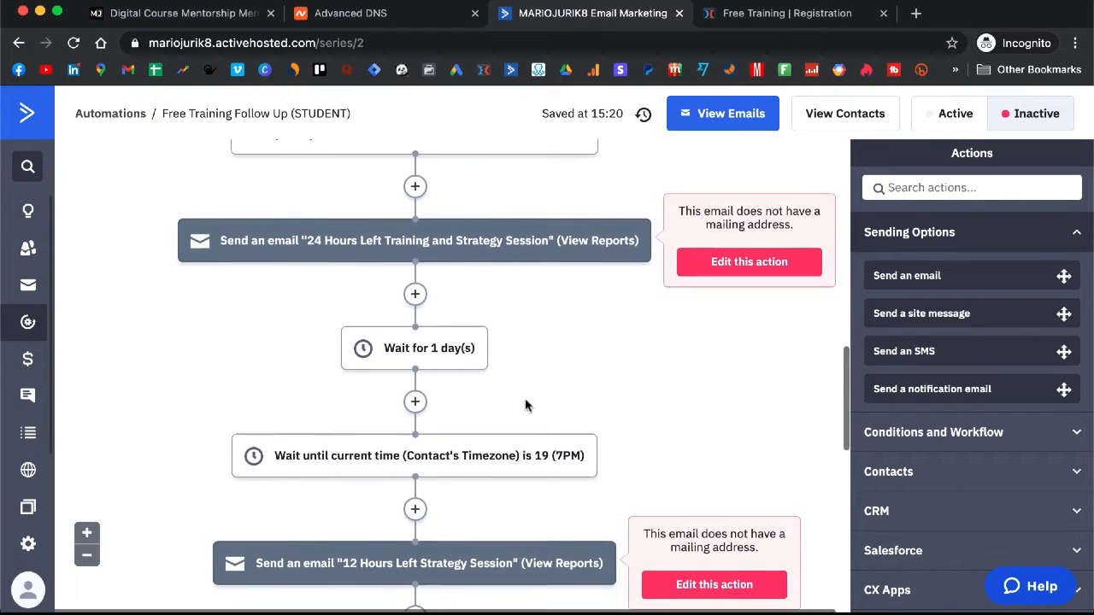
pyautogui.scroll(-7, 526, 405)
pyautogui.scroll(13, 525, 405)
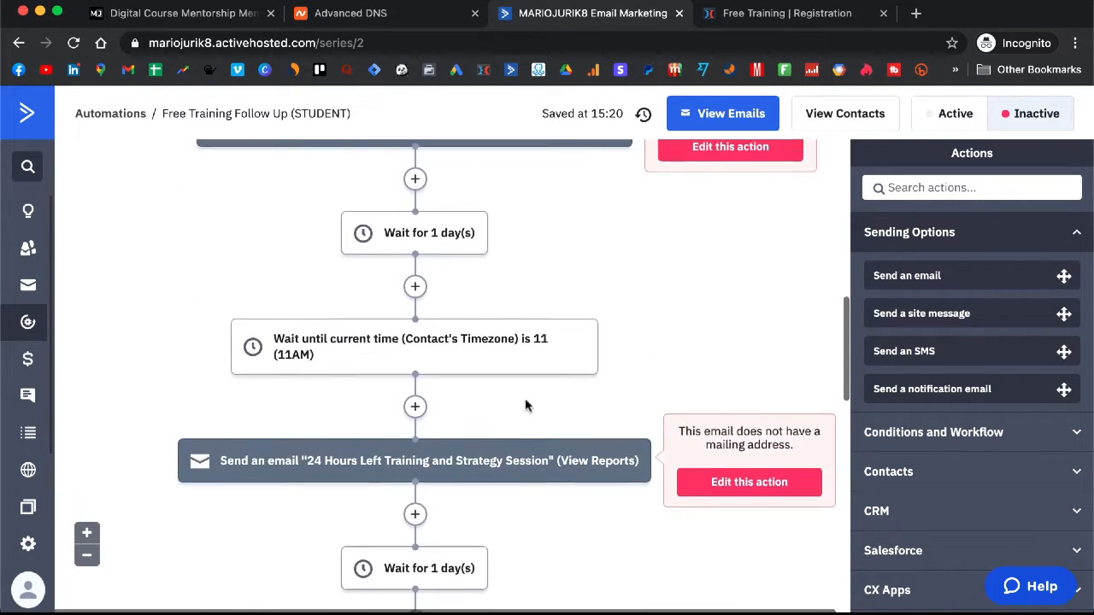
pyautogui.scroll(6, 525, 405)
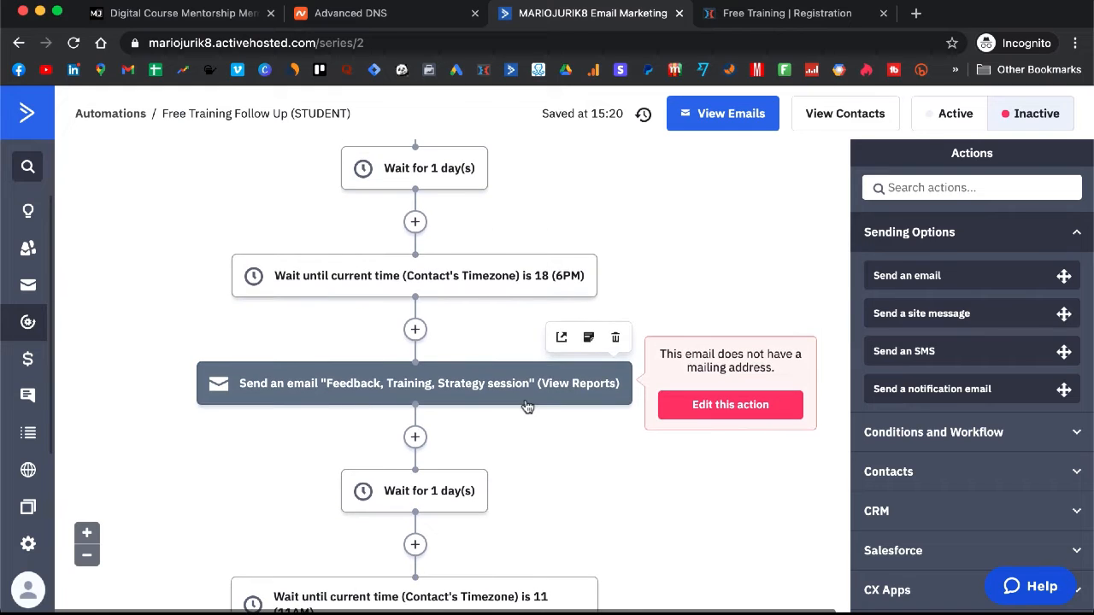
pyautogui.scroll(10, 525, 405)
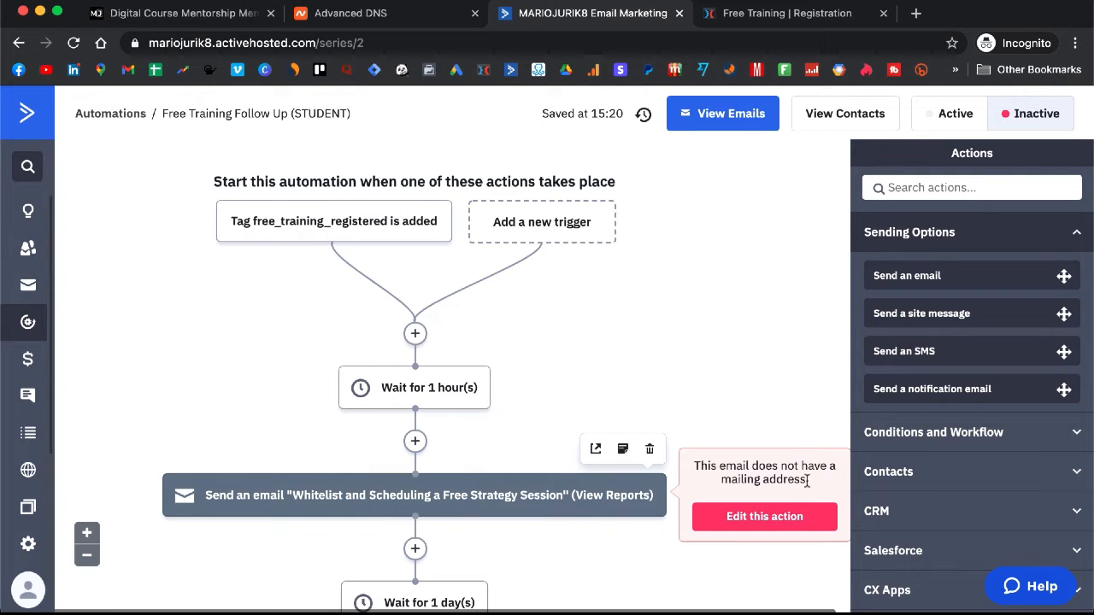
pyautogui.click(763, 515)
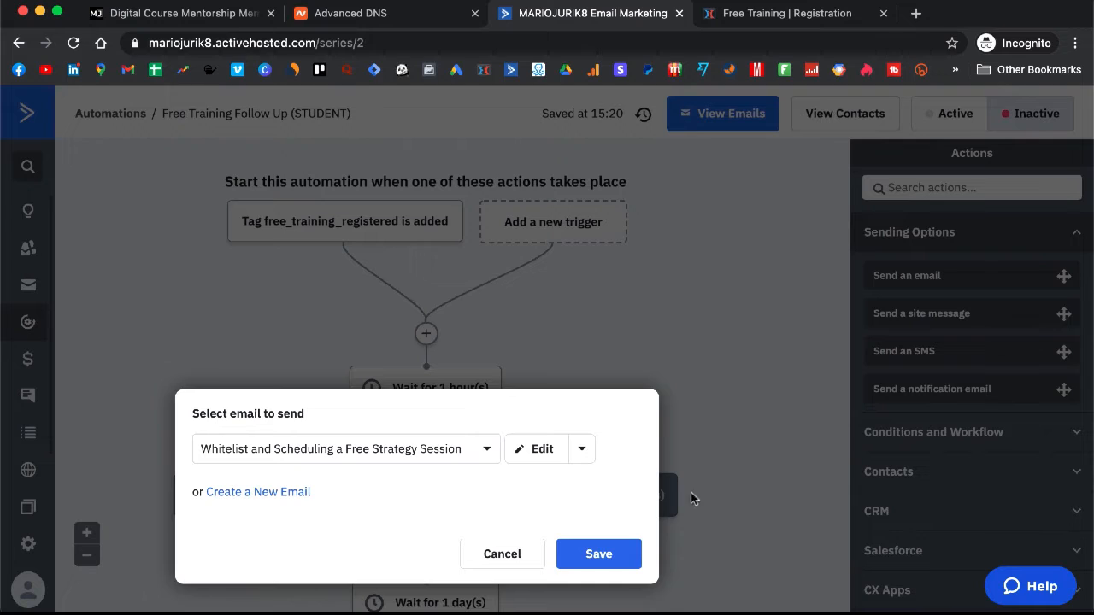
# Step: Open the Whitelist and Scheduling a Free Strategy Session email in the designer
pyautogui.click(536, 450)
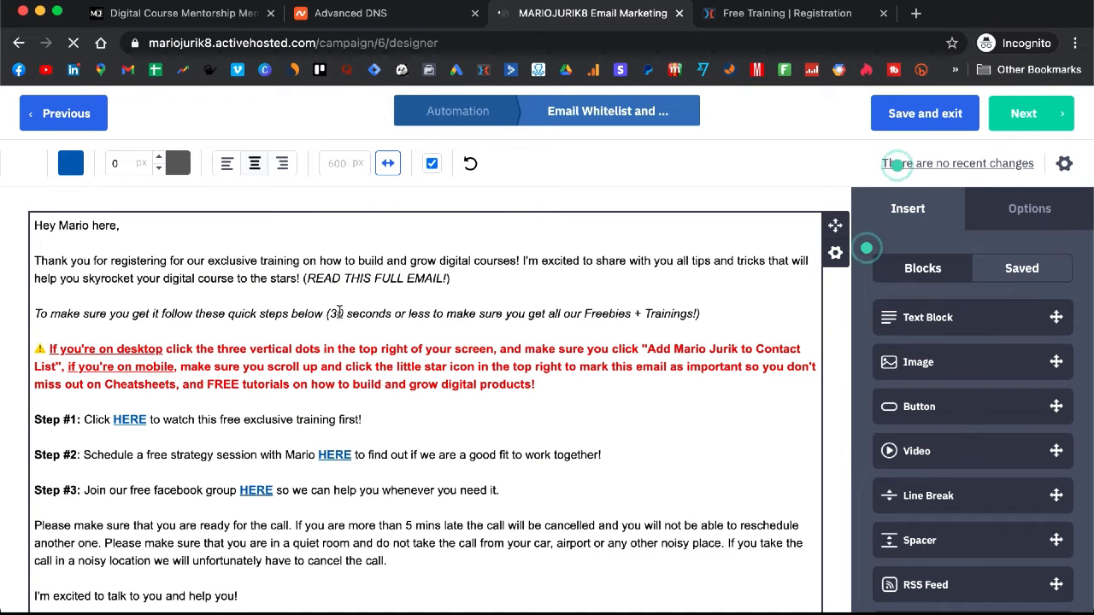
pyautogui.moveTo(88, 224); pyautogui.dragTo(60, 224)
pyautogui.click(93, 231)
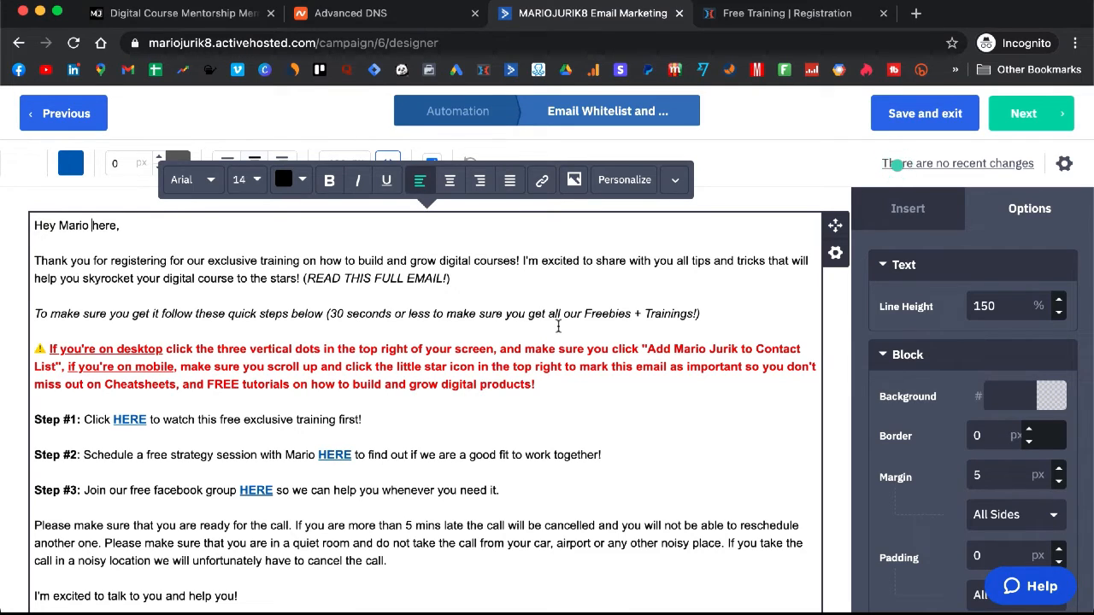
# Step: Read the red whitelist paragraph, then switch to the ClickFunnels Free Training registration page editor
pyautogui.scroll(-1, 557, 326)
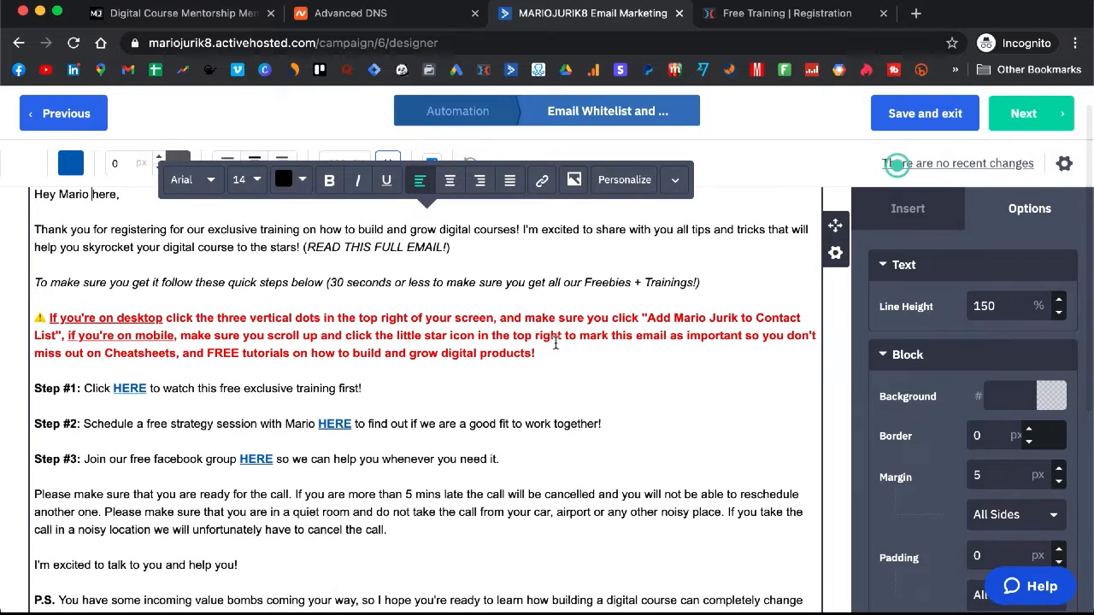
pyautogui.click(548, 352)
pyautogui.moveTo(548, 352); pyautogui.dragTo(217, 321)
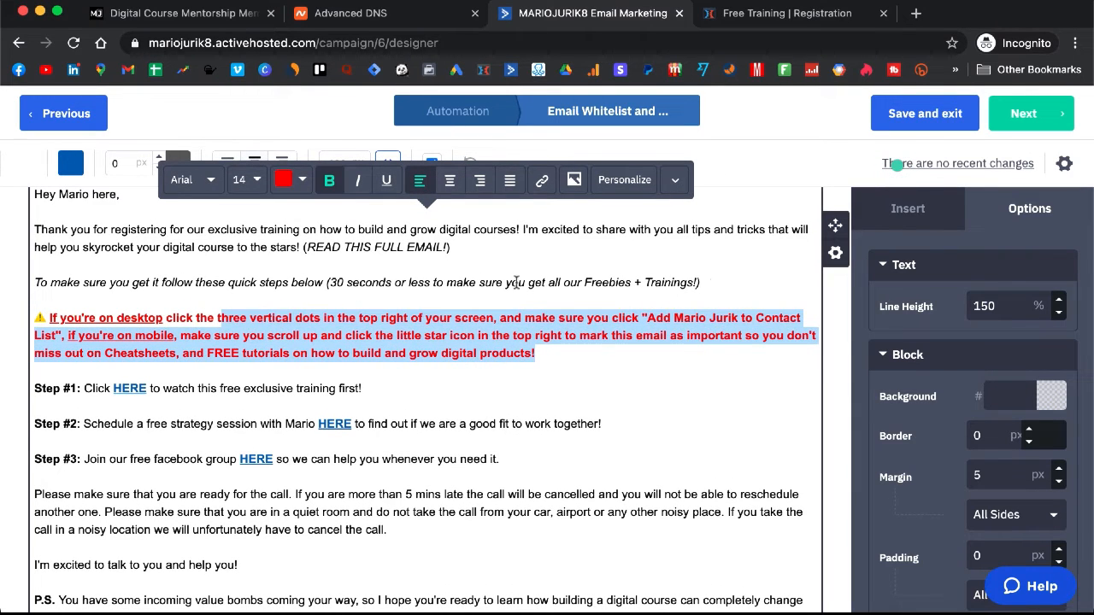
pyautogui.click(746, 323)
pyautogui.moveTo(739, 322); pyautogui.dragTo(676, 319)
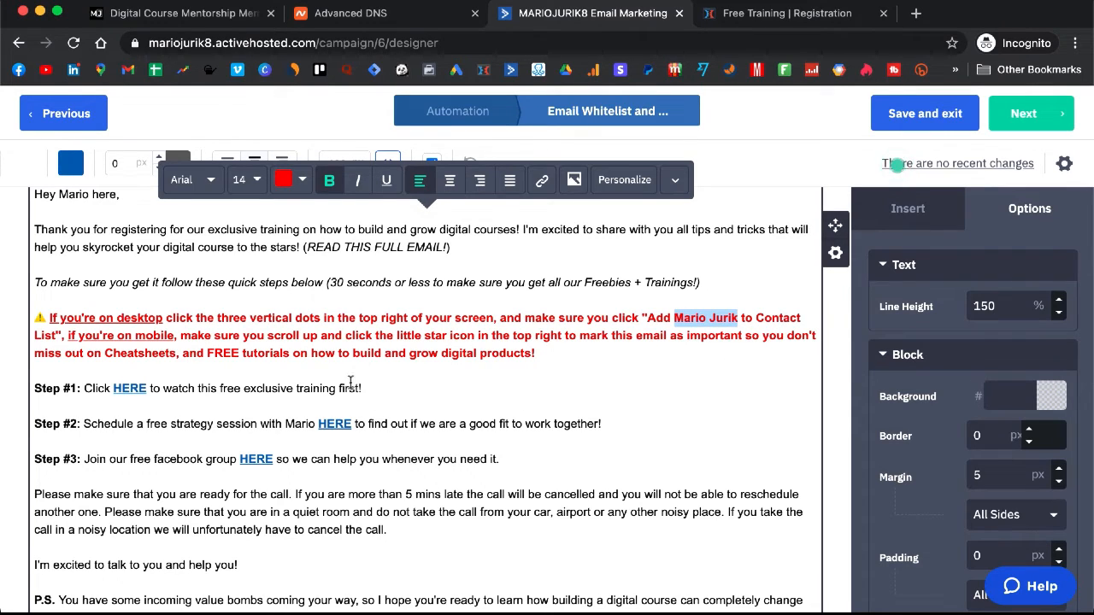
pyautogui.click(549, 349)
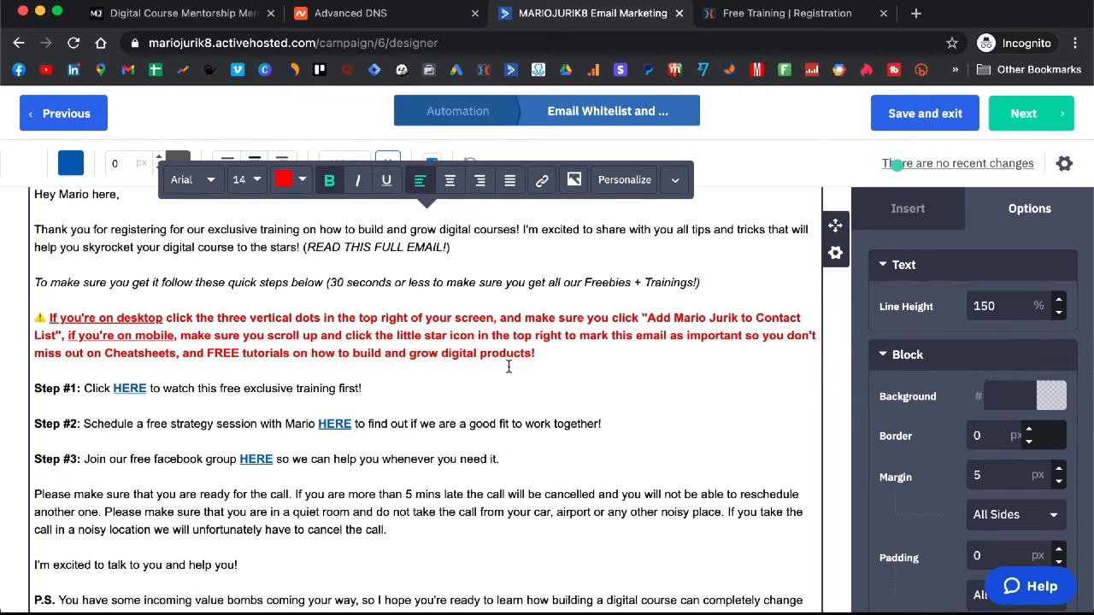
pyautogui.moveTo(538, 355); pyautogui.dragTo(277, 365)
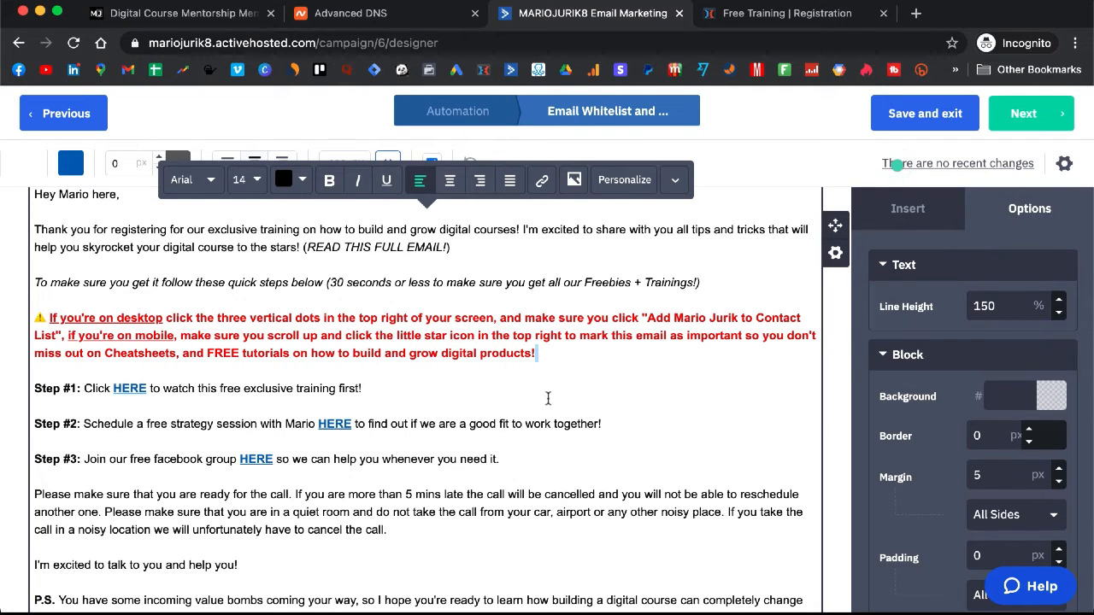
pyautogui.scroll(-1, 496, 421)
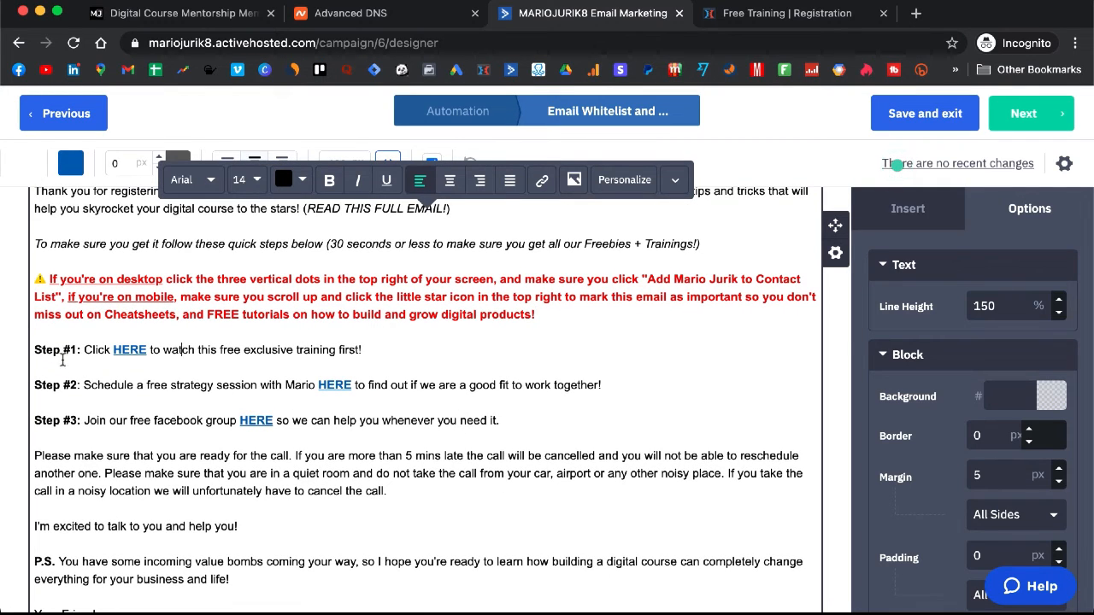
pyautogui.click(786, 13)
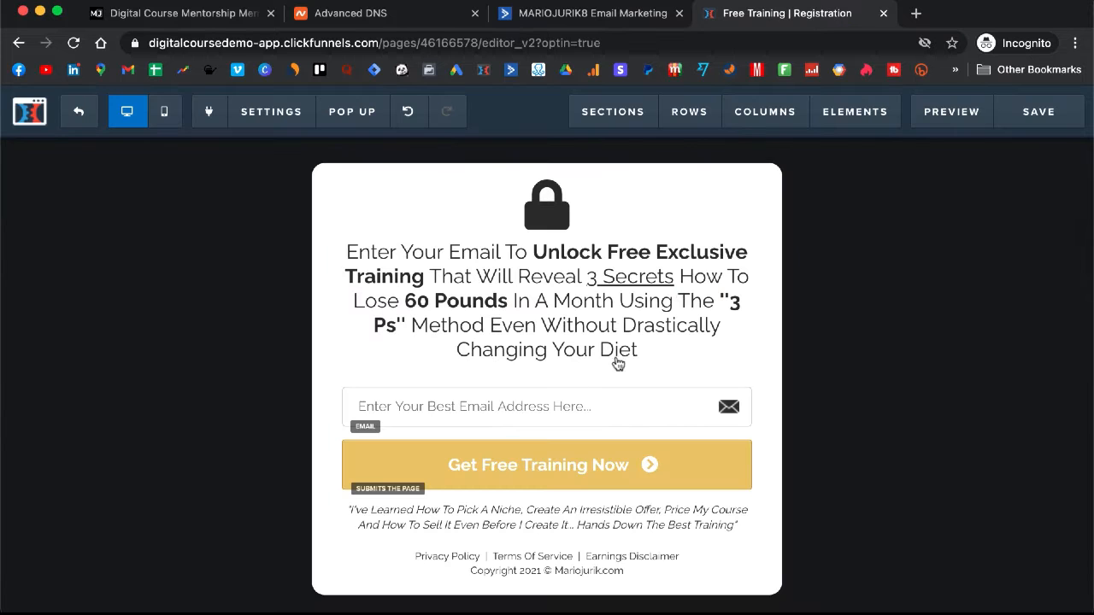
# Step: Select the Step #1 HERE link, then grab the live Free Training page URL from the funnel
pyautogui.click(566, 14)
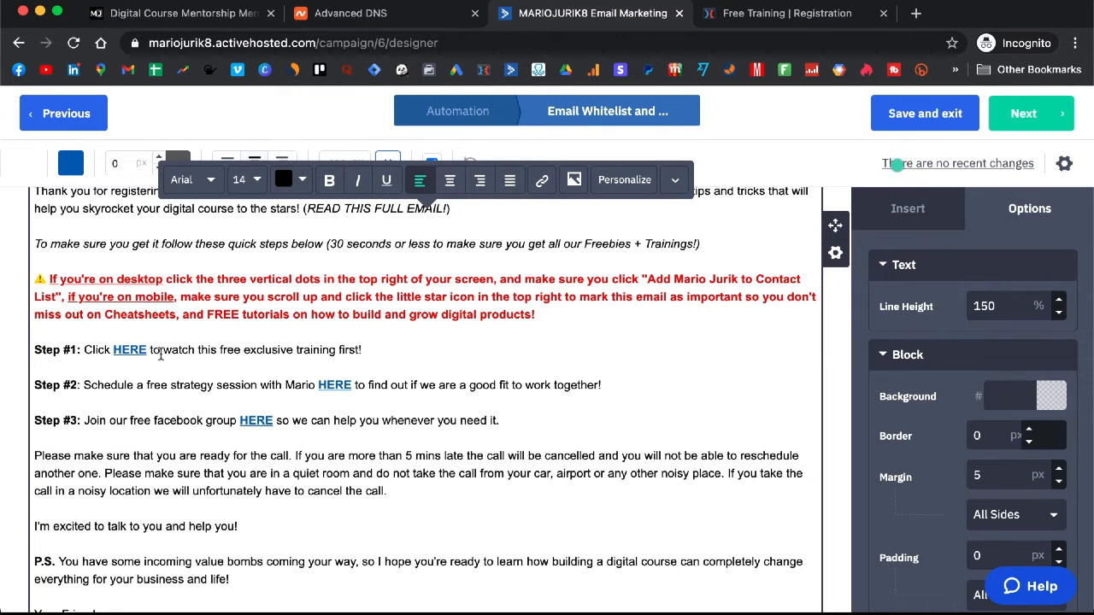
pyautogui.click(135, 351)
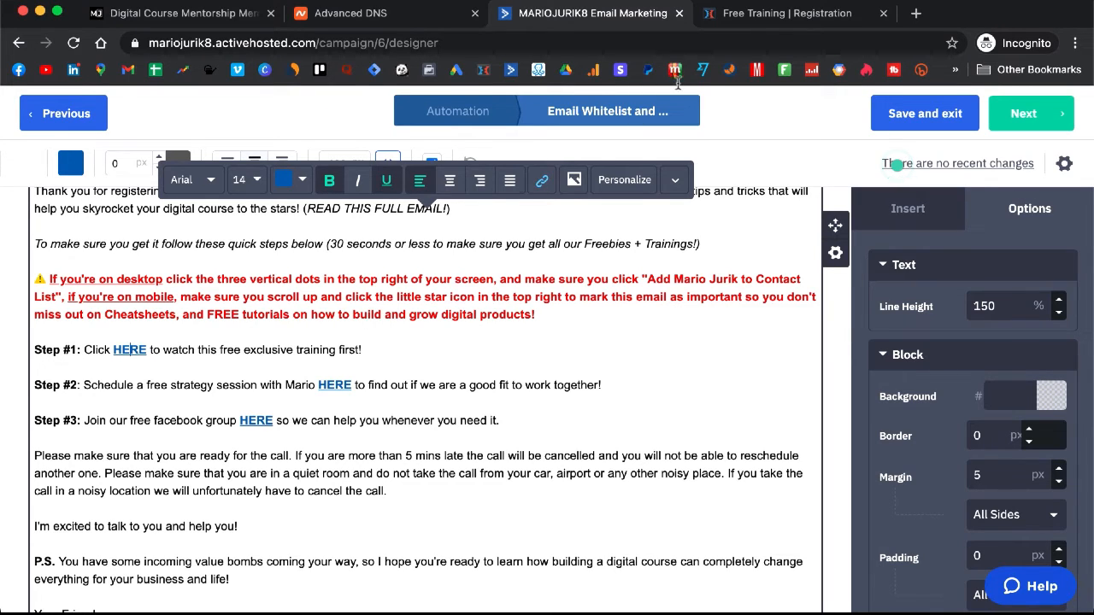
pyautogui.click(772, 15)
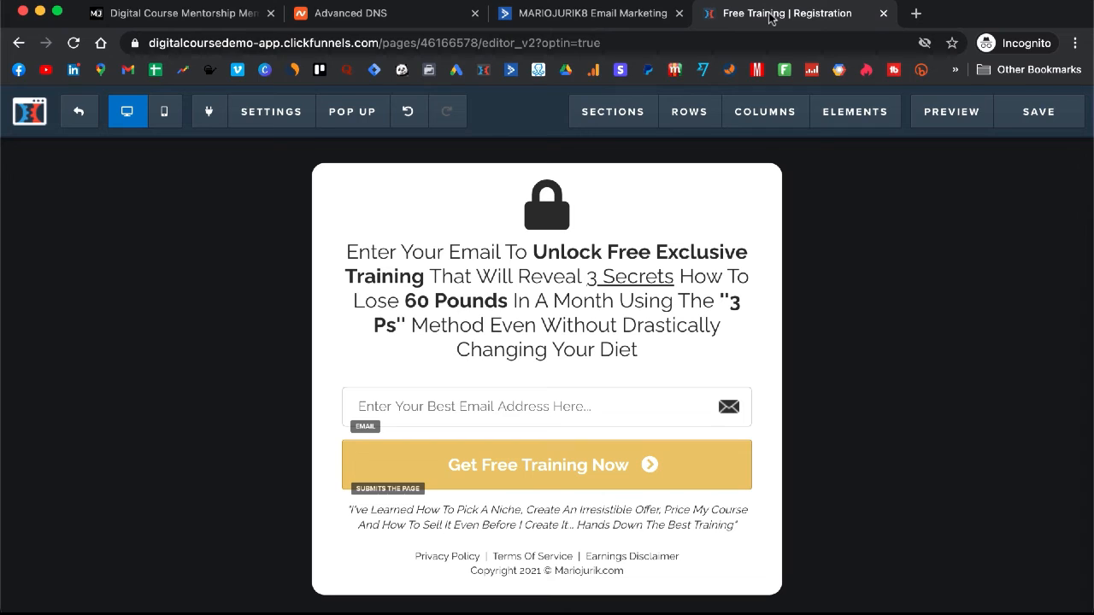
pyautogui.click(76, 122)
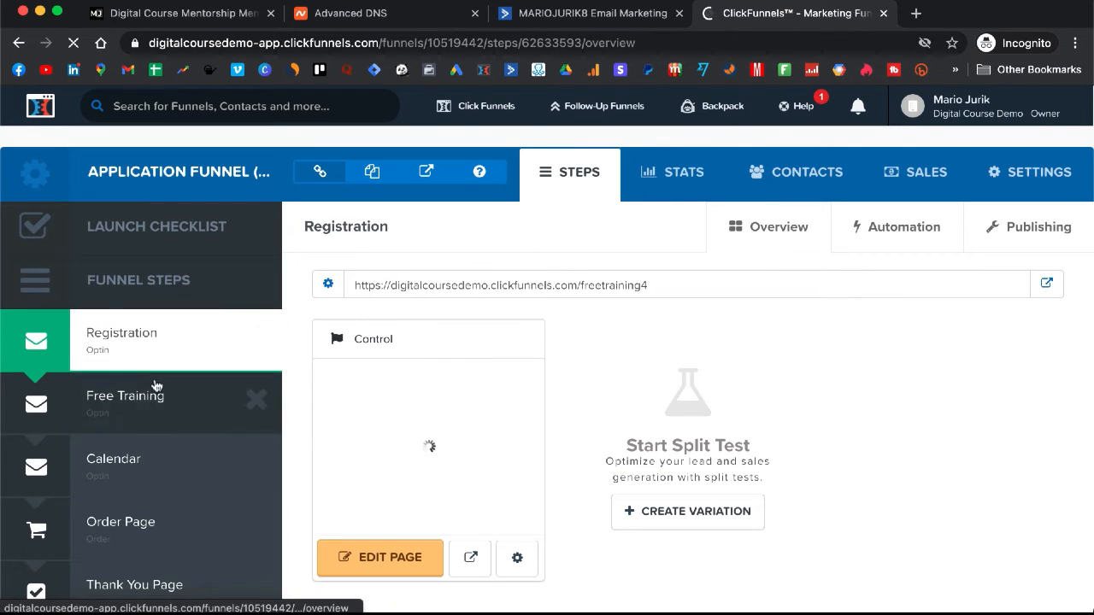
pyautogui.click(159, 395)
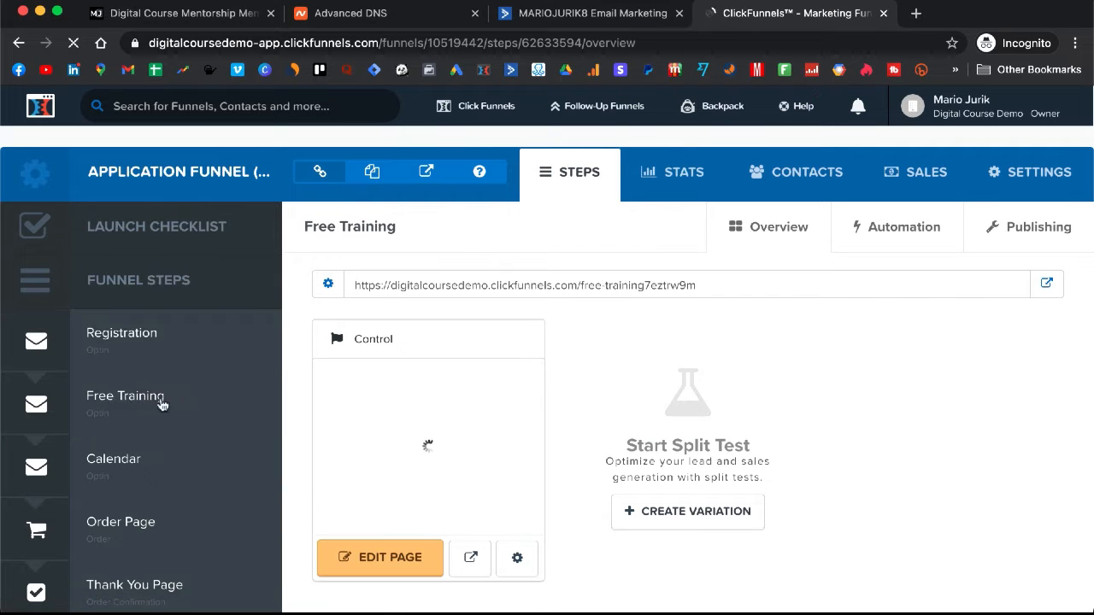
pyautogui.click(1046, 283)
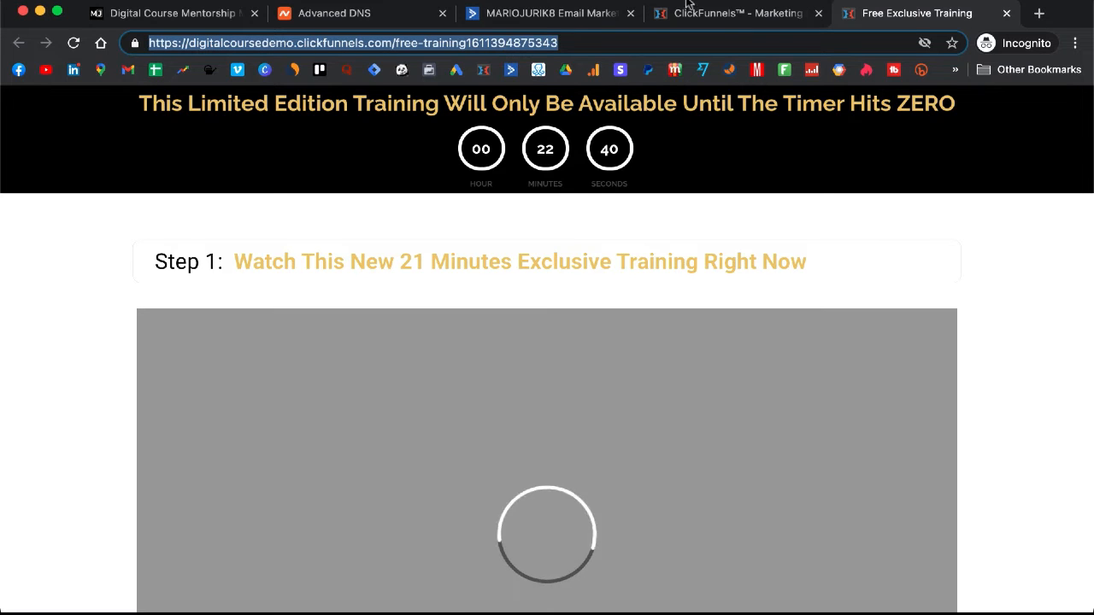
pyautogui.click(711, 13)
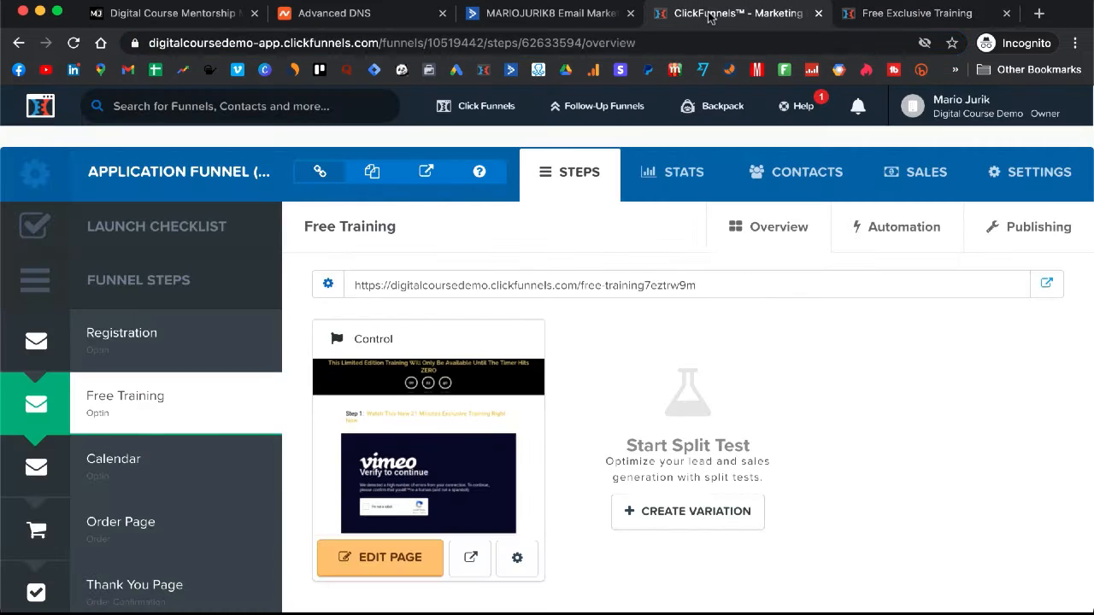
pyautogui.click(866, 14)
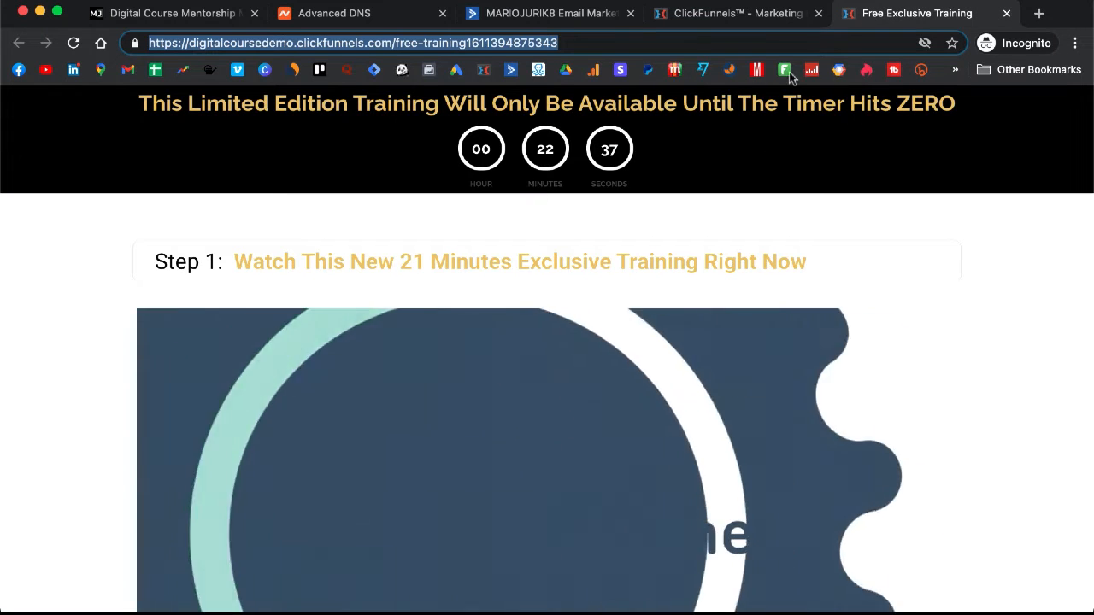
pyautogui.click(1007, 14)
pyautogui.click(591, 13)
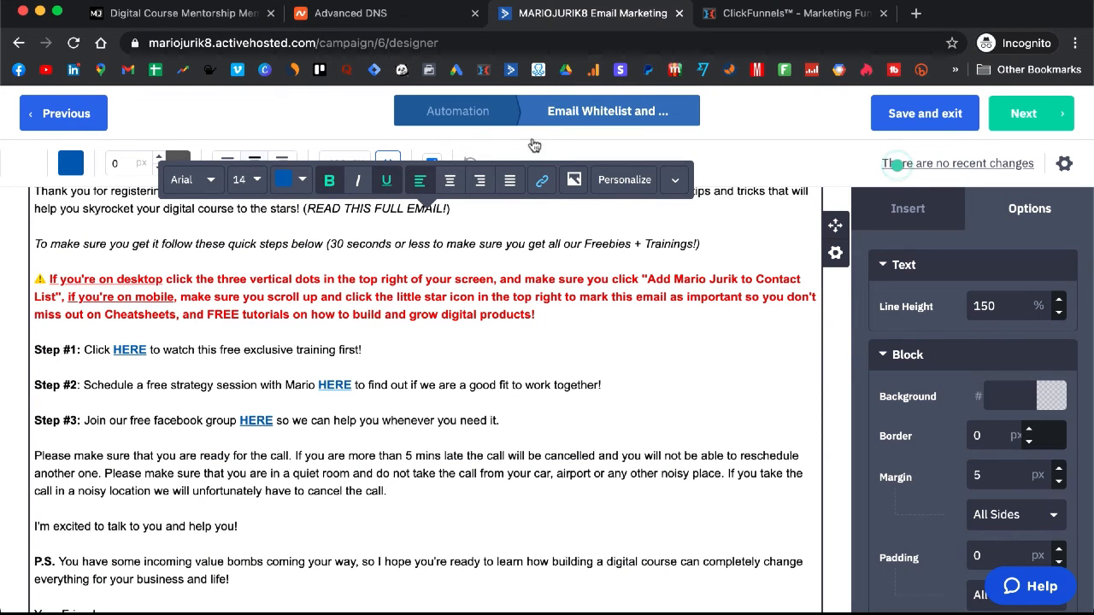
pyautogui.click(541, 179)
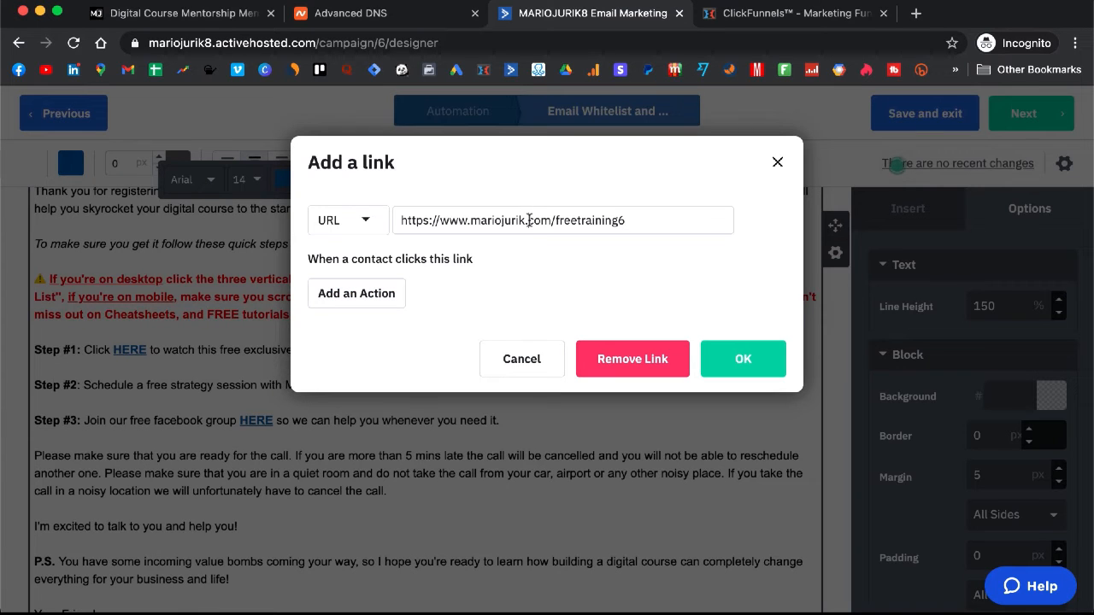
pyautogui.tripleClick(529, 221)
pyautogui.press('super+v')
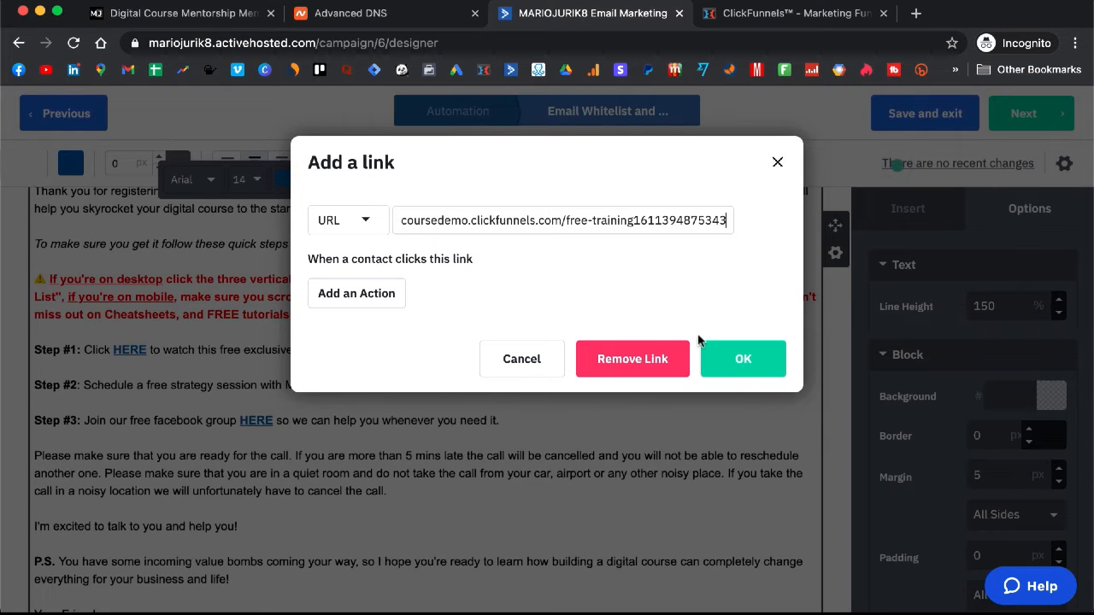
pyautogui.click(743, 365)
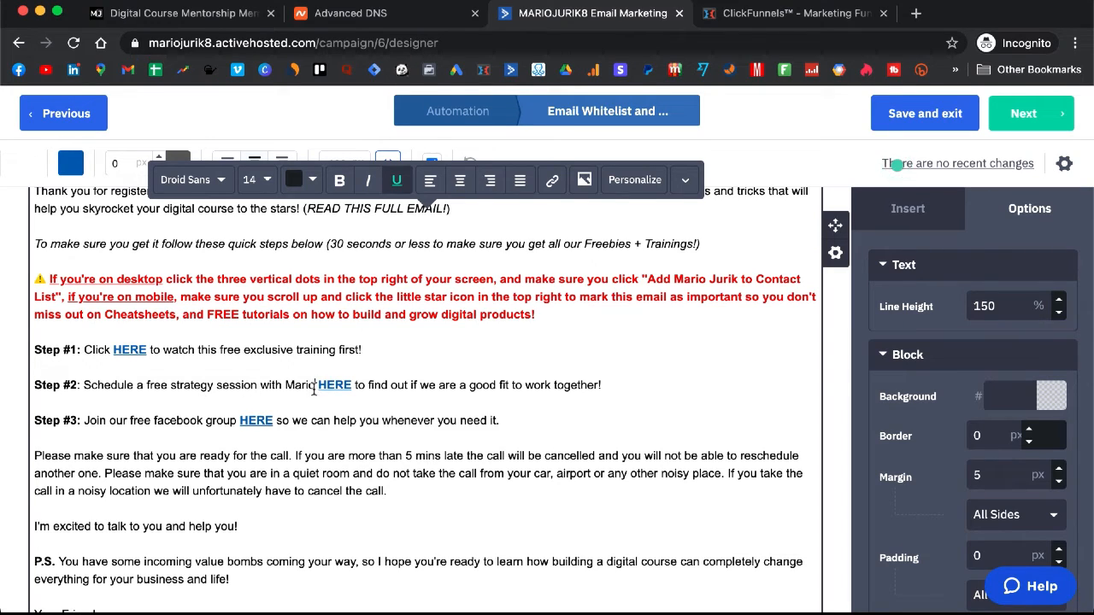
pyautogui.moveTo(314, 388); pyautogui.dragTo(283, 387)
# Step: Copy the live Calendar page address, digitalcoursedemo.clickfunnels.com/calendar, from the funnel's Calendar step
pyautogui.click(804, 17)
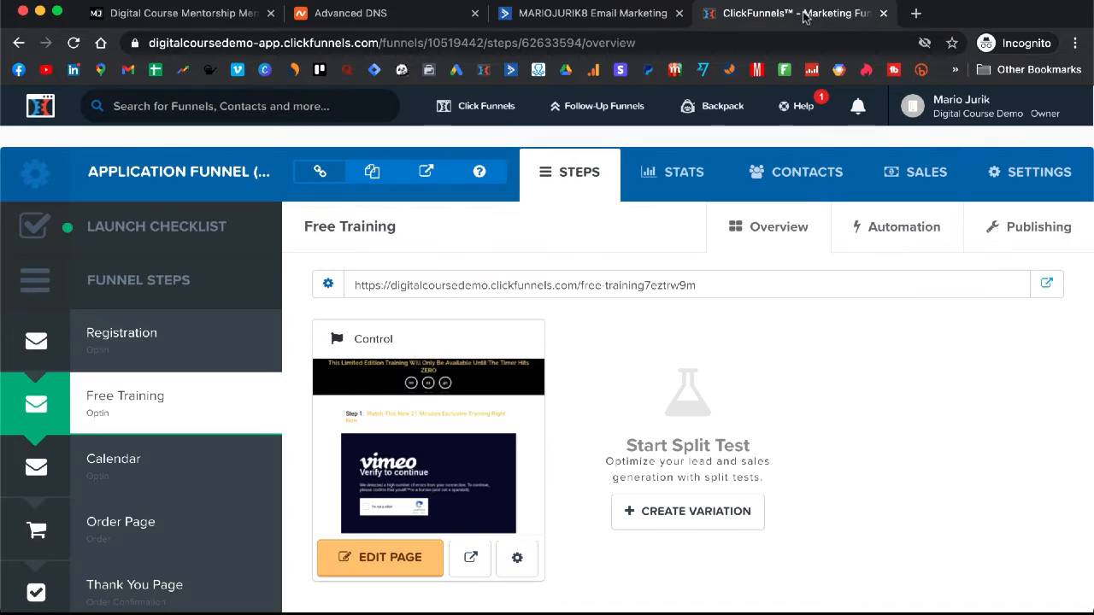
pyautogui.click(154, 470)
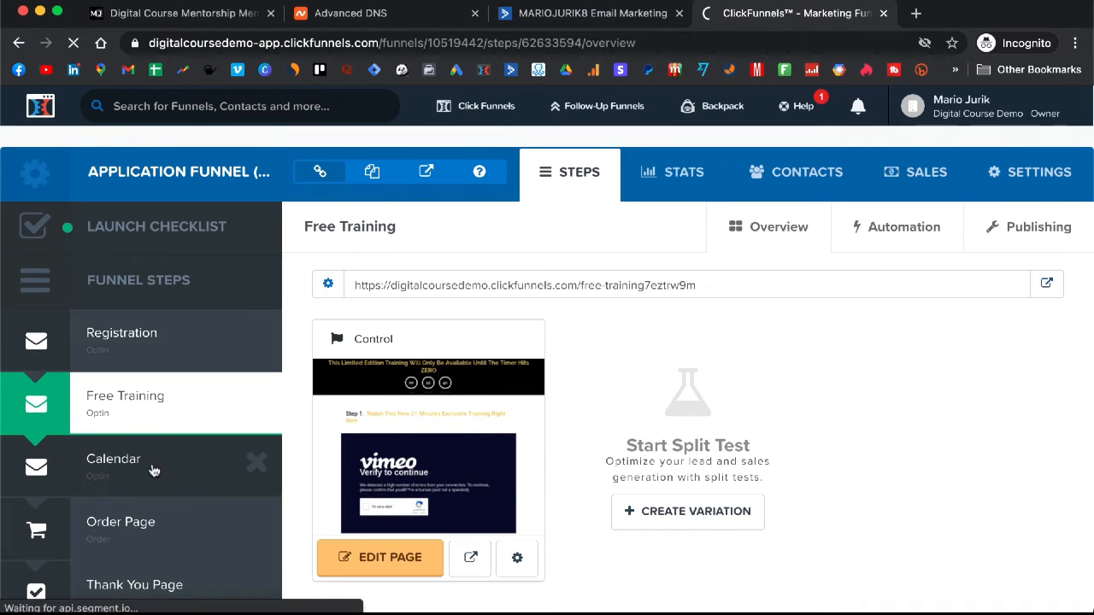
pyautogui.click(1047, 284)
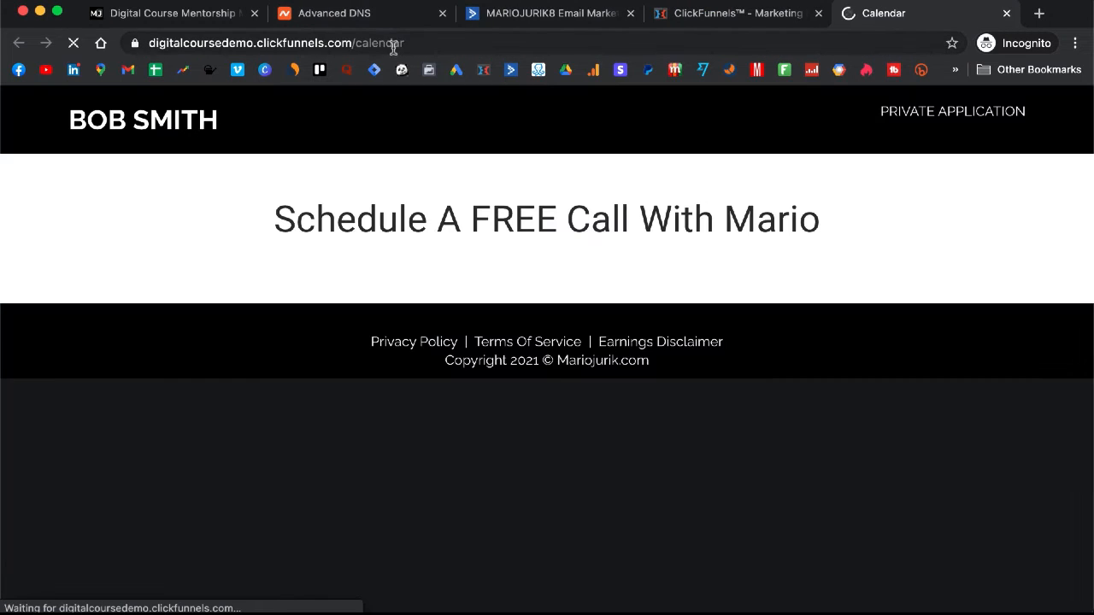
pyautogui.click(433, 44)
pyautogui.hotkey('ctrl', 'c')
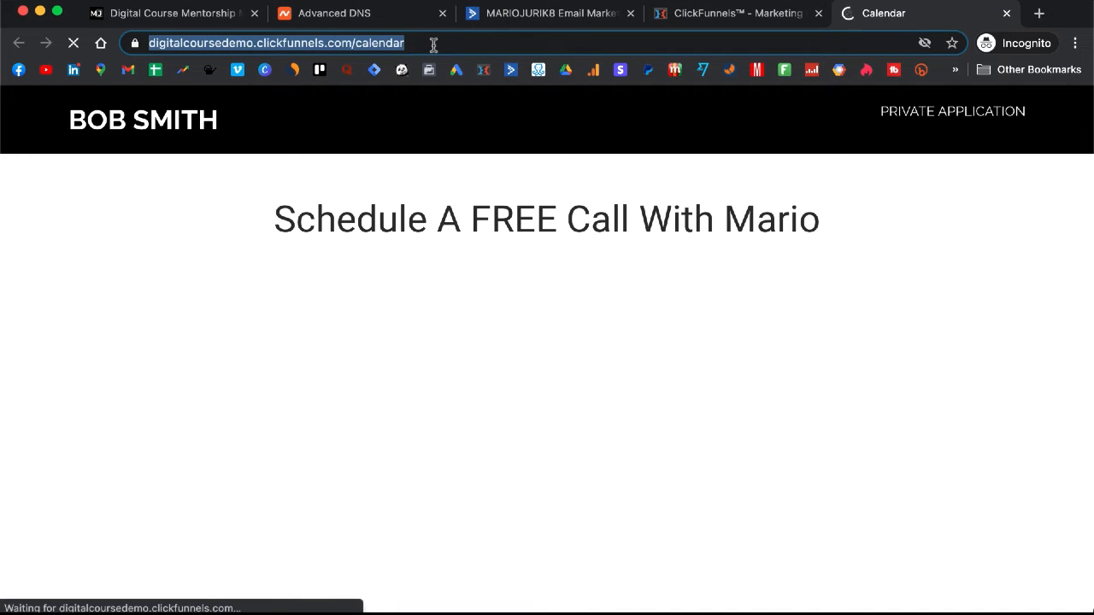
pyautogui.click(696, 14)
pyautogui.click(570, 12)
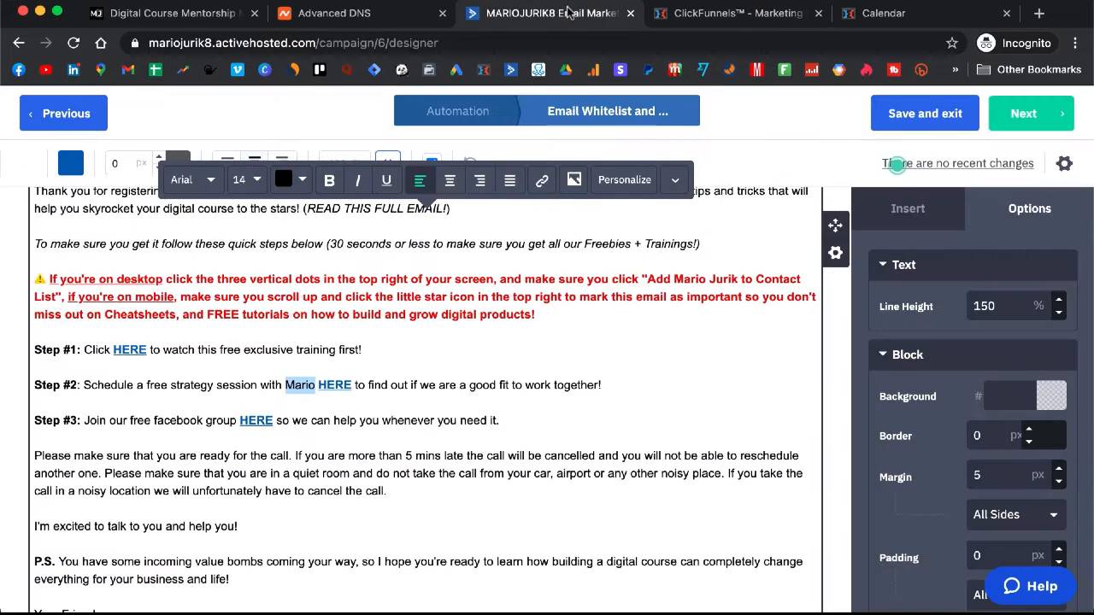
# Step: Point the Step #2 HERE link to the copied Calendar page address
pyautogui.click(333, 384)
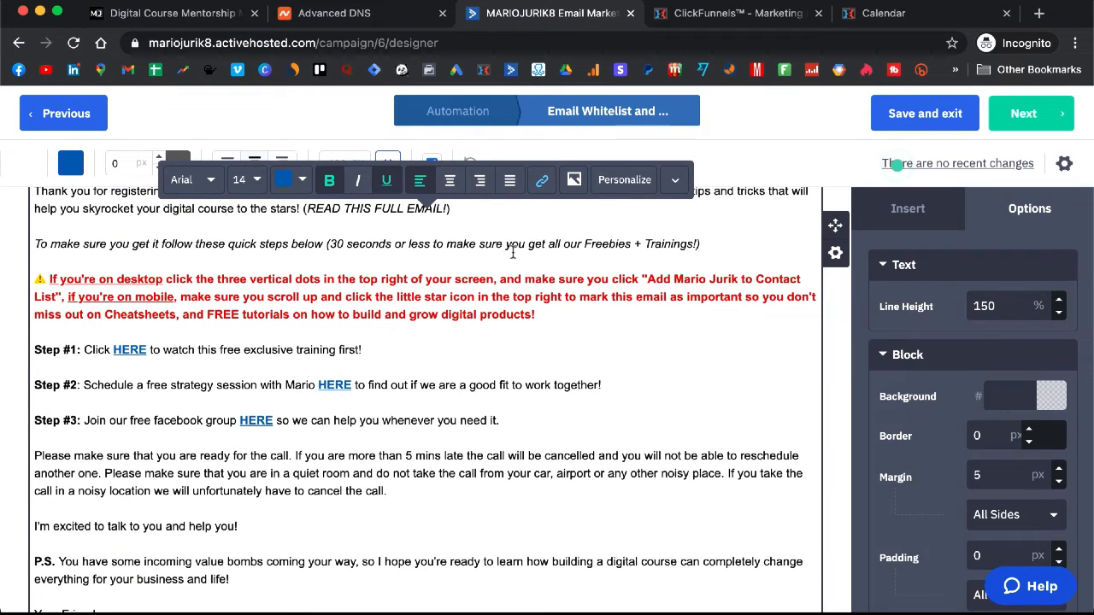
pyautogui.click(541, 179)
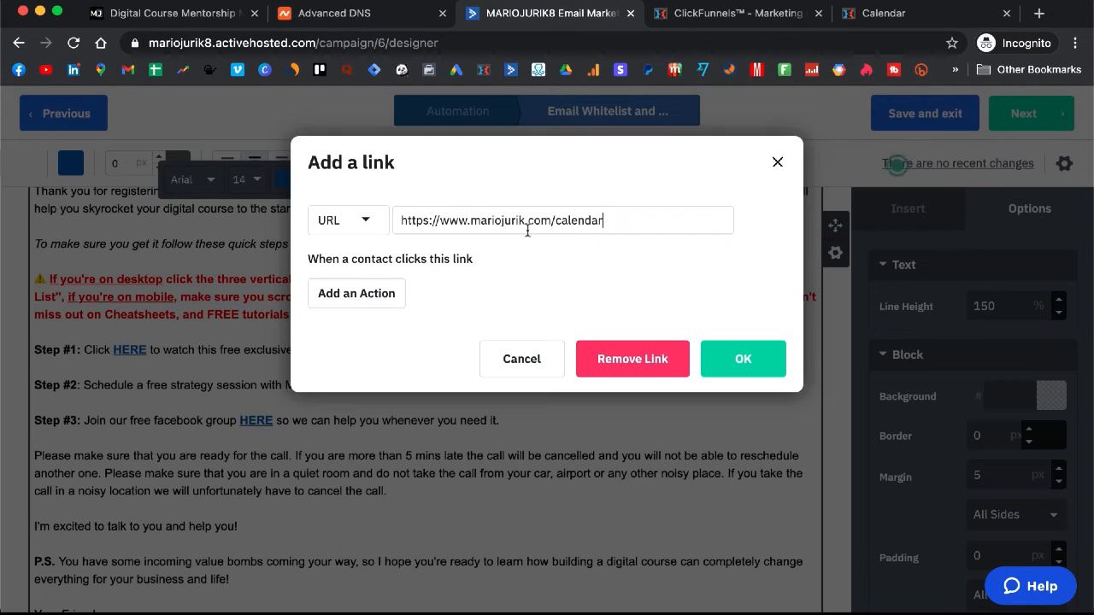
pyautogui.hotkey('ctrl', 'a')
pyautogui.hotkey('ctrl', 'v')
pyautogui.click(742, 357)
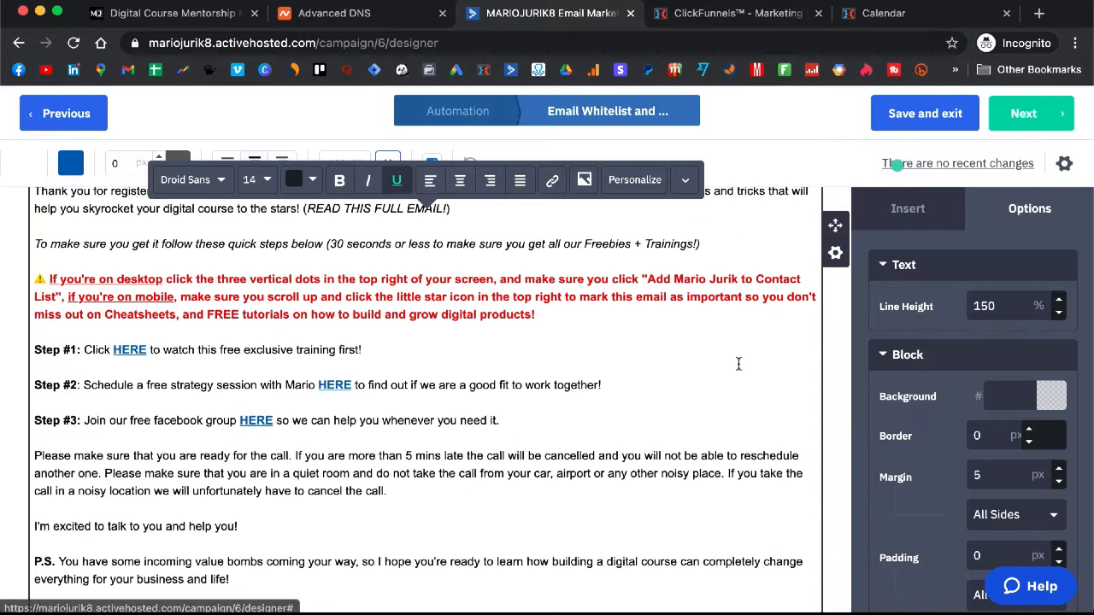
# Step: Check the Step #3 HERE link and scroll the email body to the footer and back
pyautogui.scroll(-1, 326, 419)
pyautogui.click(273, 405)
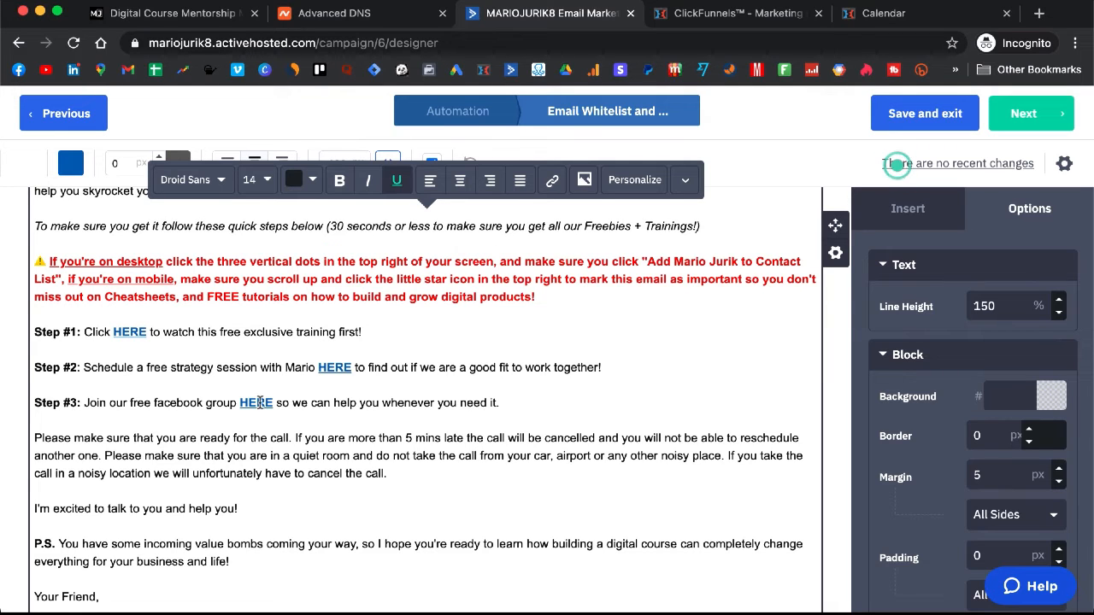
pyautogui.scroll(-3, 260, 403)
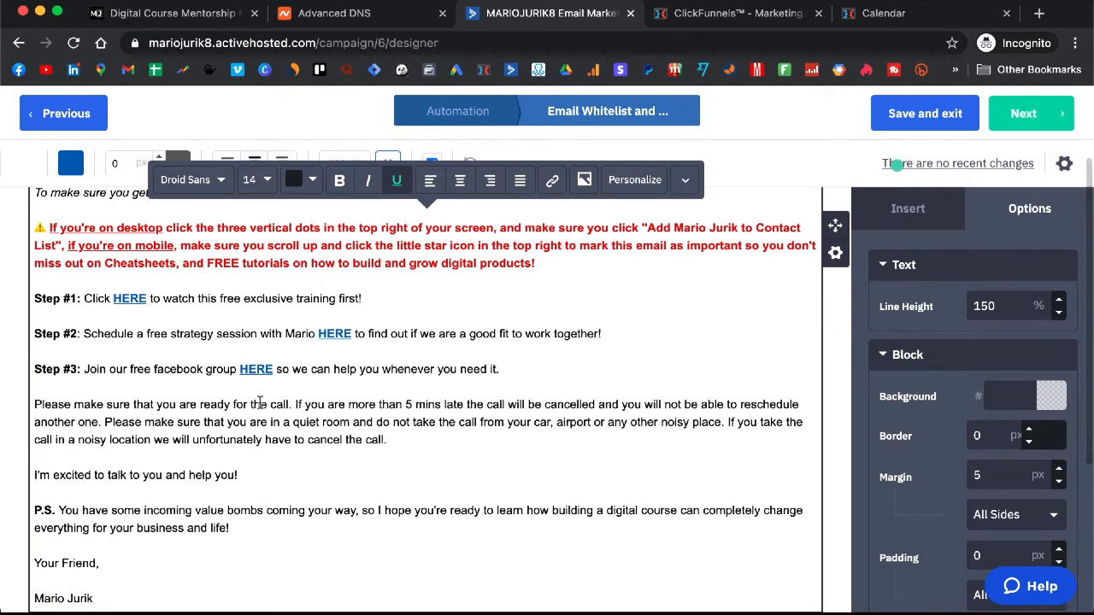
pyautogui.scroll(-1, 260, 402)
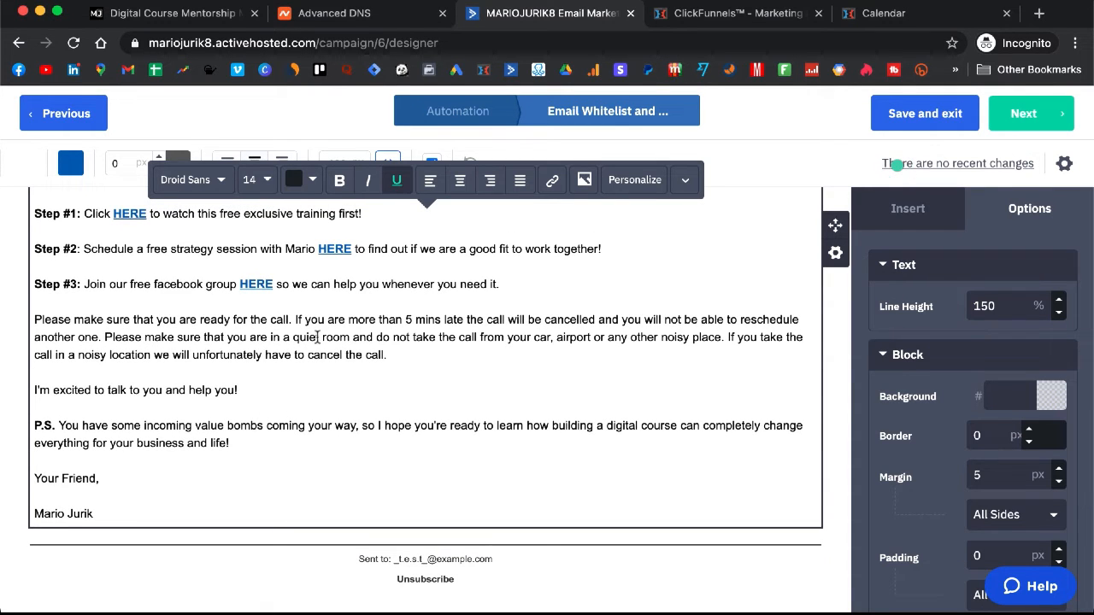
pyautogui.scroll(6, 547, 466)
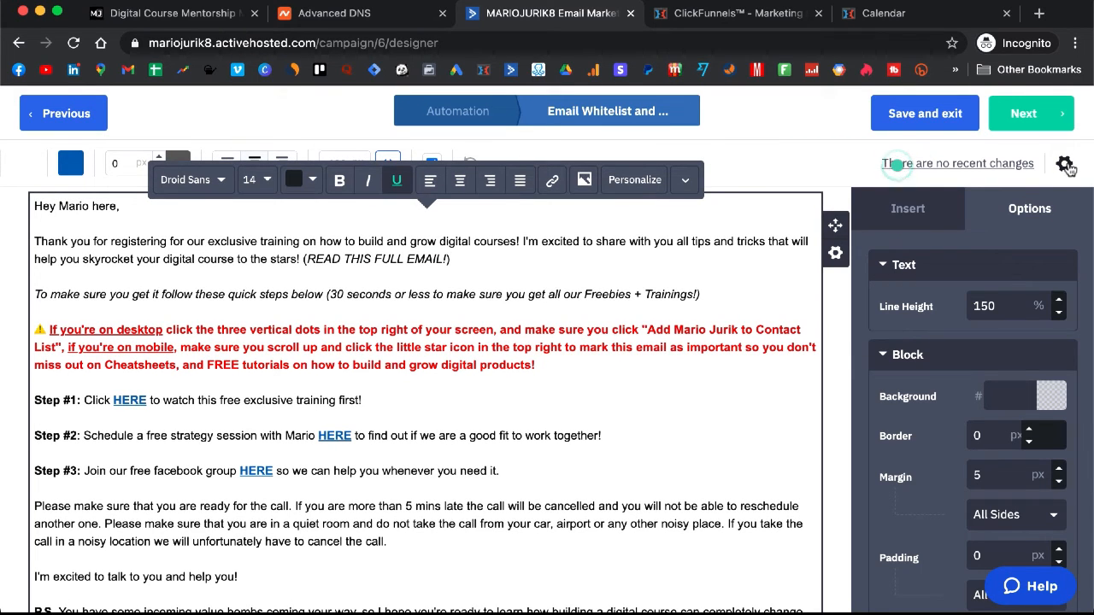
# Step: In the email settings, replace the Reply to address with the sender's From address
pyautogui.click(1065, 166)
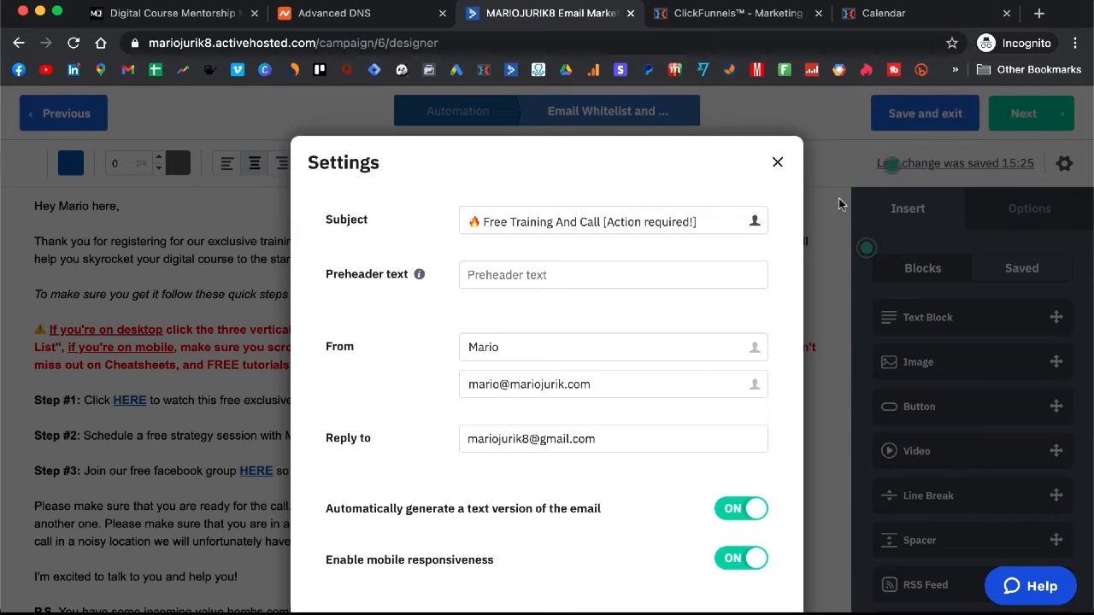
pyautogui.click(694, 222)
pyautogui.moveTo(694, 222); pyautogui.dragTo(473, 224)
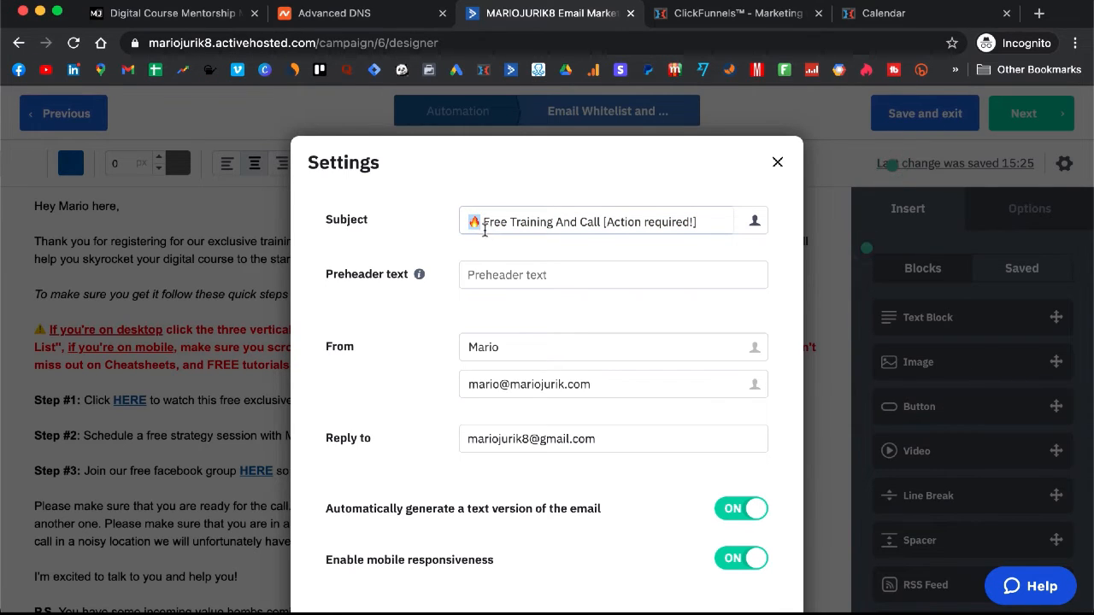
pyautogui.scroll(-1, 585, 314)
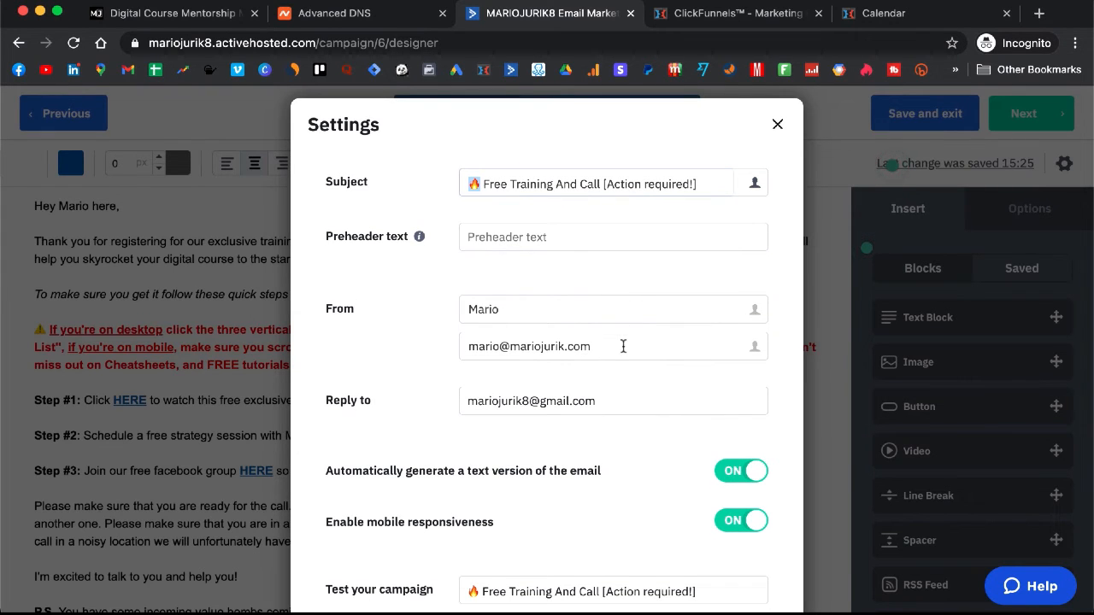
pyautogui.moveTo(623, 346); pyautogui.dragTo(450, 352)
pyautogui.hotkey('ctrl', 'c')
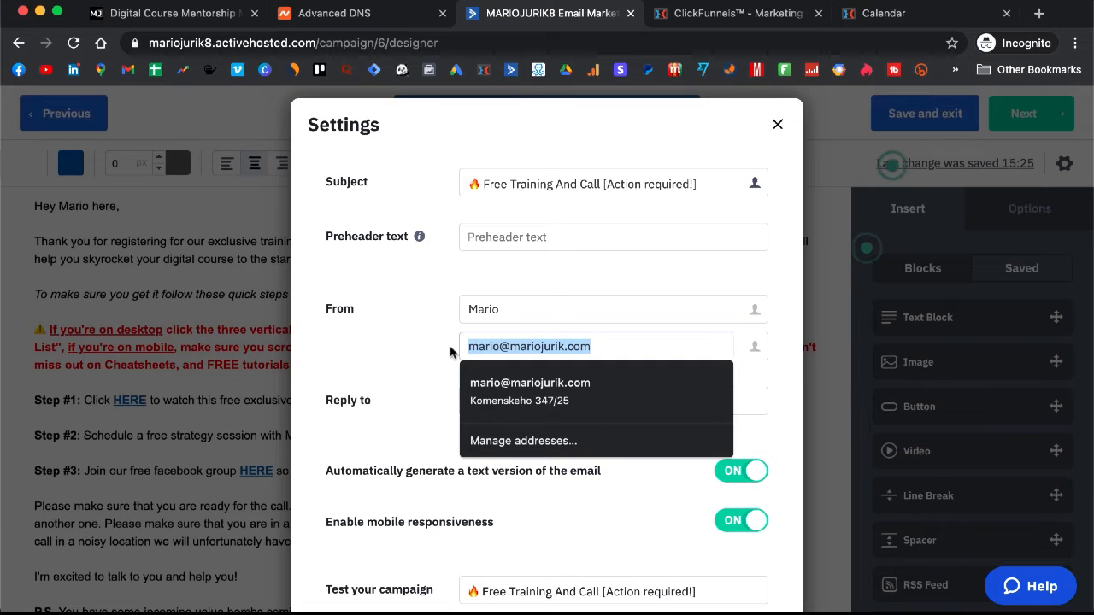
pyautogui.click(576, 401)
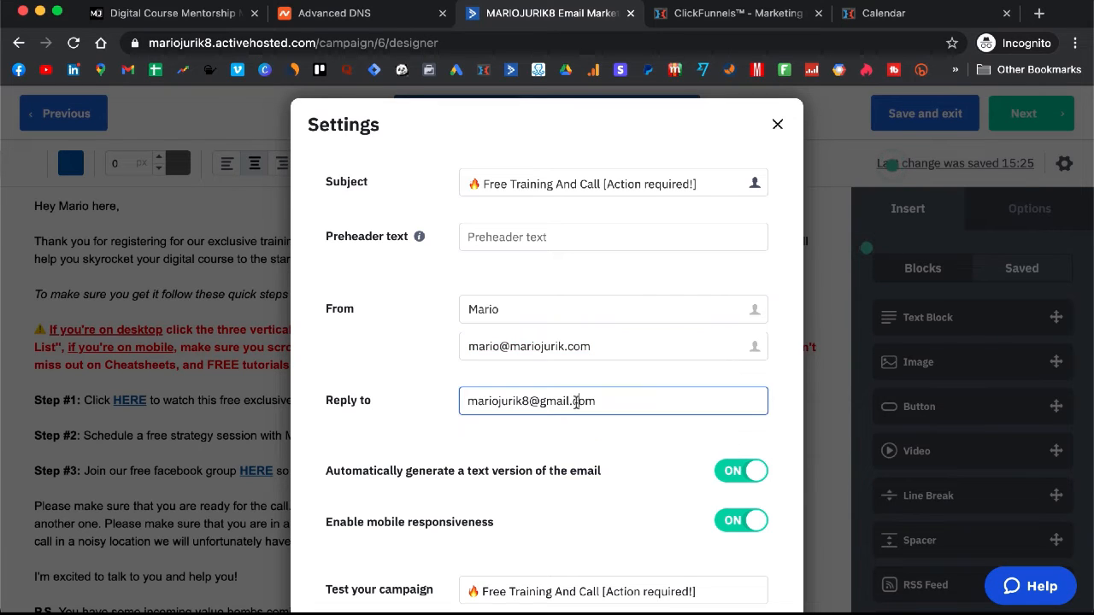
pyautogui.tripleClick(576, 400)
pyautogui.hotkey('ctrl', 'v')
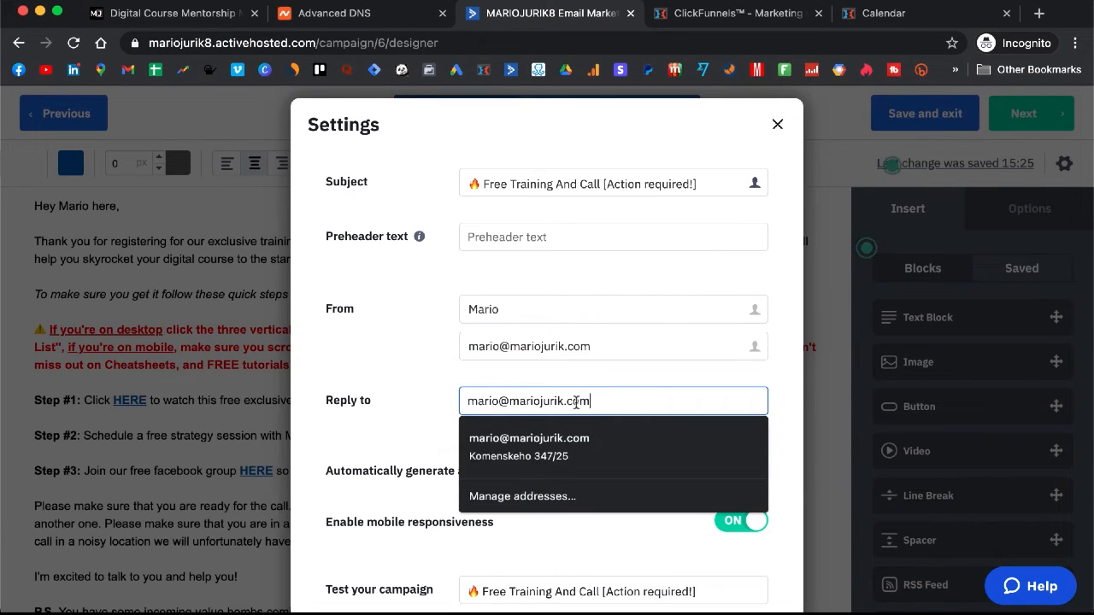
pyautogui.click(407, 373)
# Step: Reopen the settings to confirm Spam Check Passed, then close them
pyautogui.scroll(-4, 593, 400)
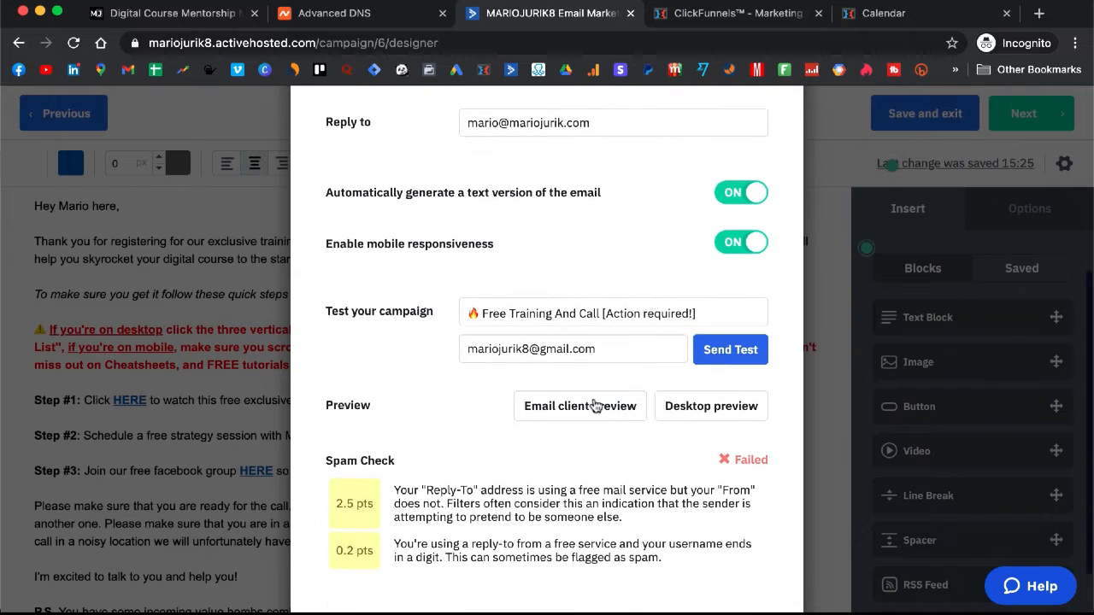
pyautogui.scroll(-2, 595, 404)
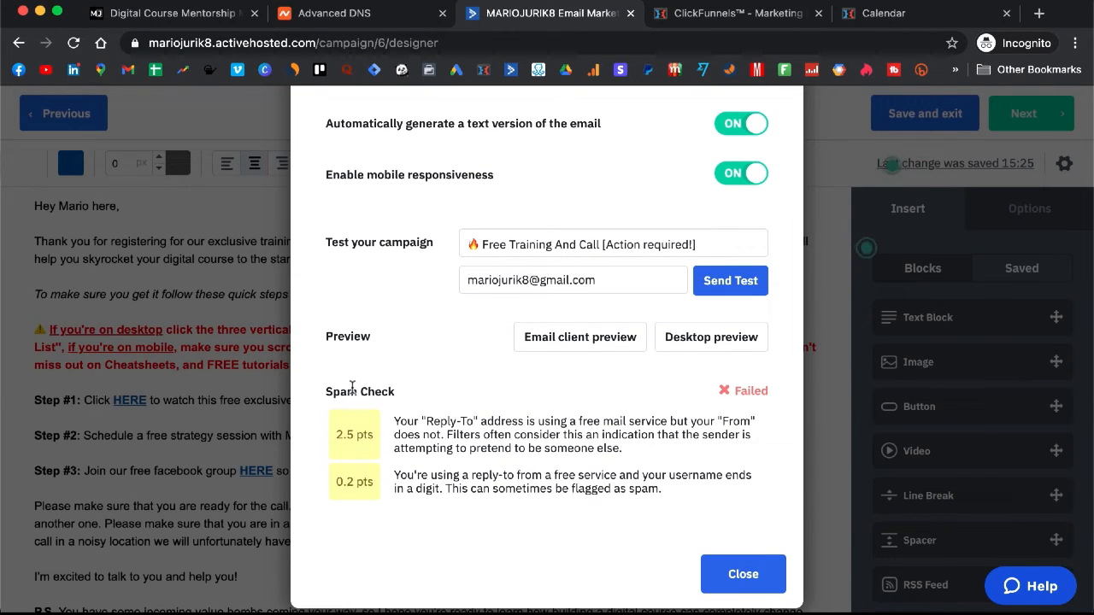
pyautogui.moveTo(331, 393); pyautogui.dragTo(385, 388)
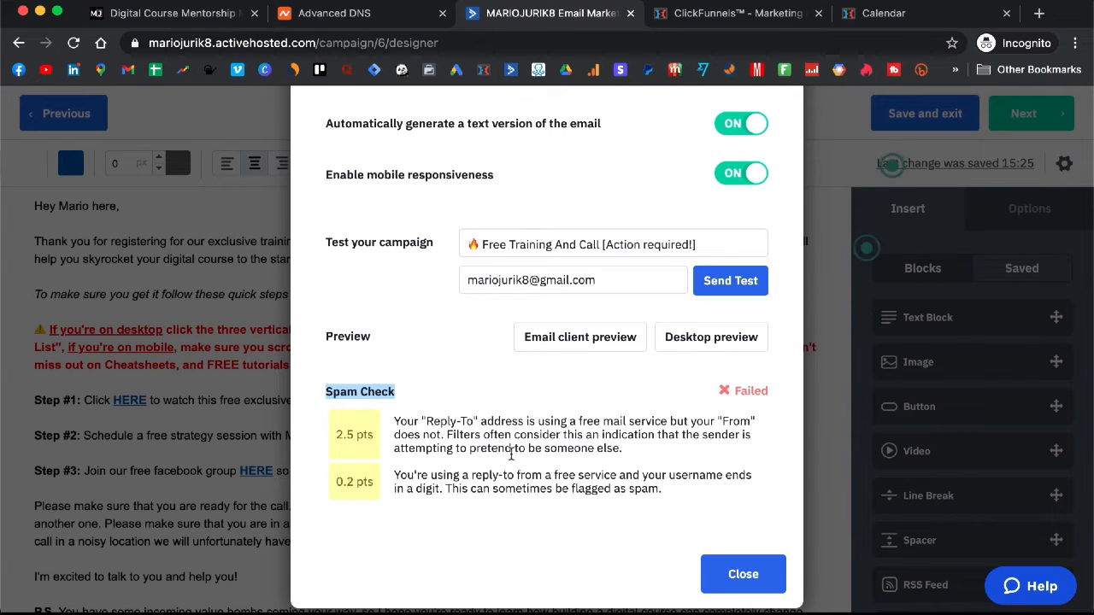
pyautogui.scroll(4, 474, 436)
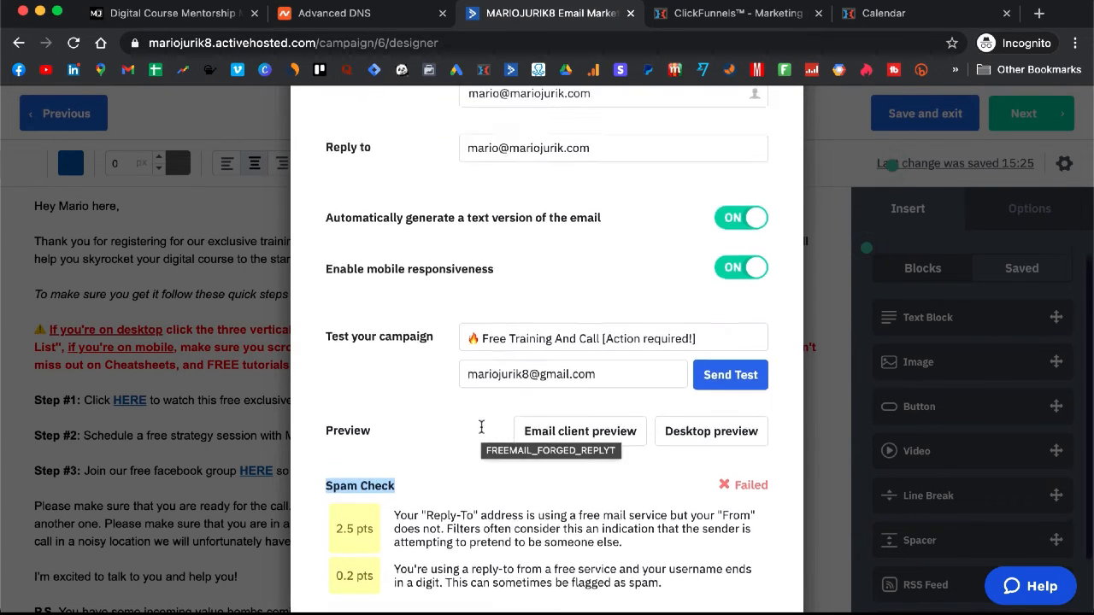
pyautogui.scroll(-4, 469, 440)
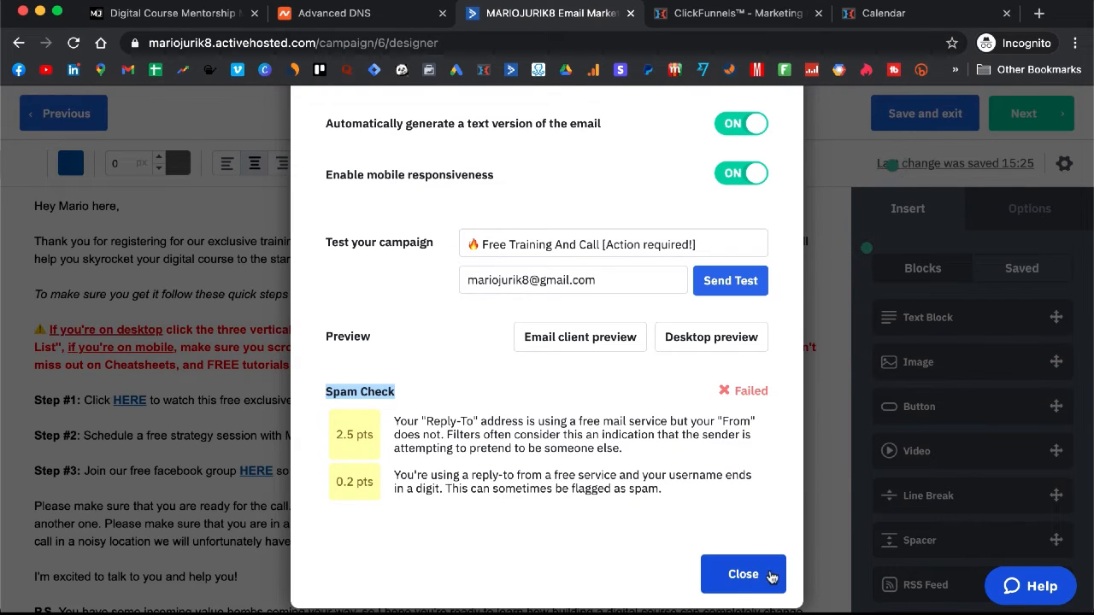
pyautogui.click(743, 583)
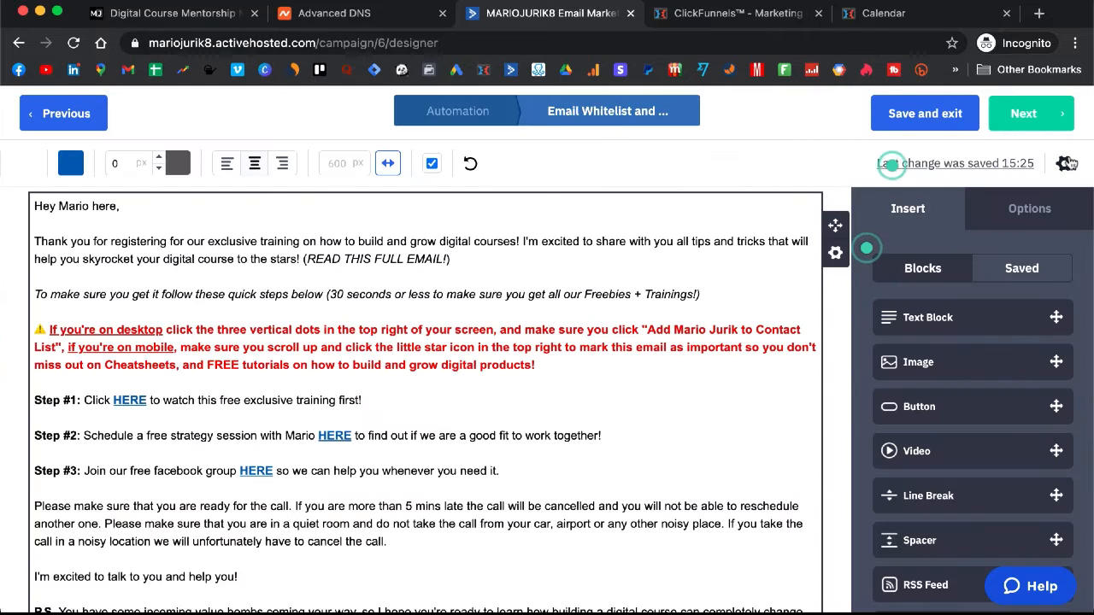
pyautogui.click(1065, 163)
pyautogui.scroll(-4, 590, 281)
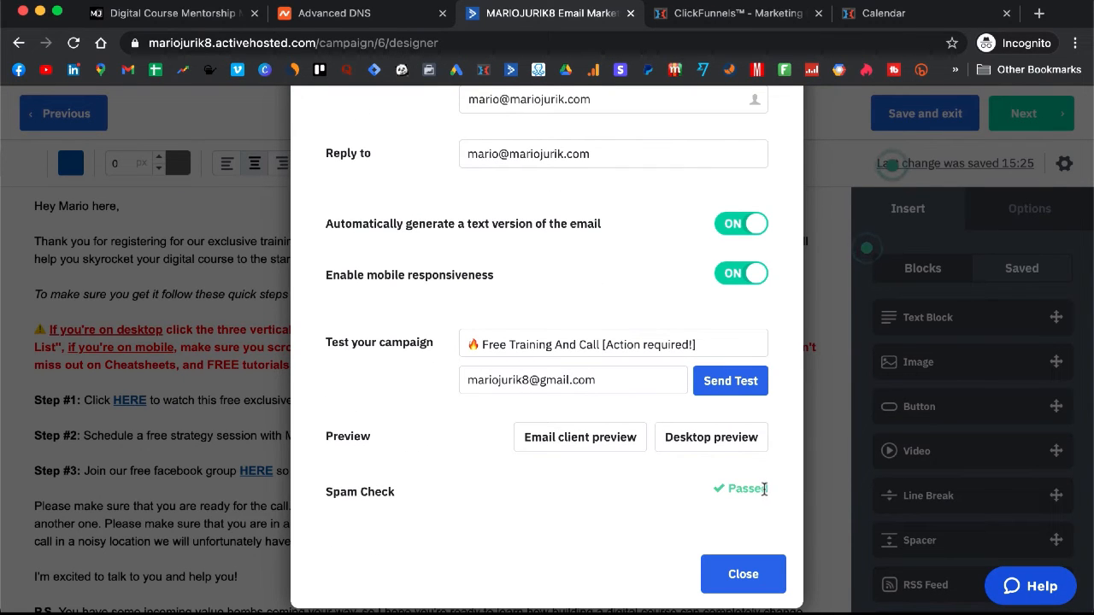
pyautogui.moveTo(764, 489); pyautogui.dragTo(728, 488)
pyautogui.click(721, 487)
pyautogui.click(745, 574)
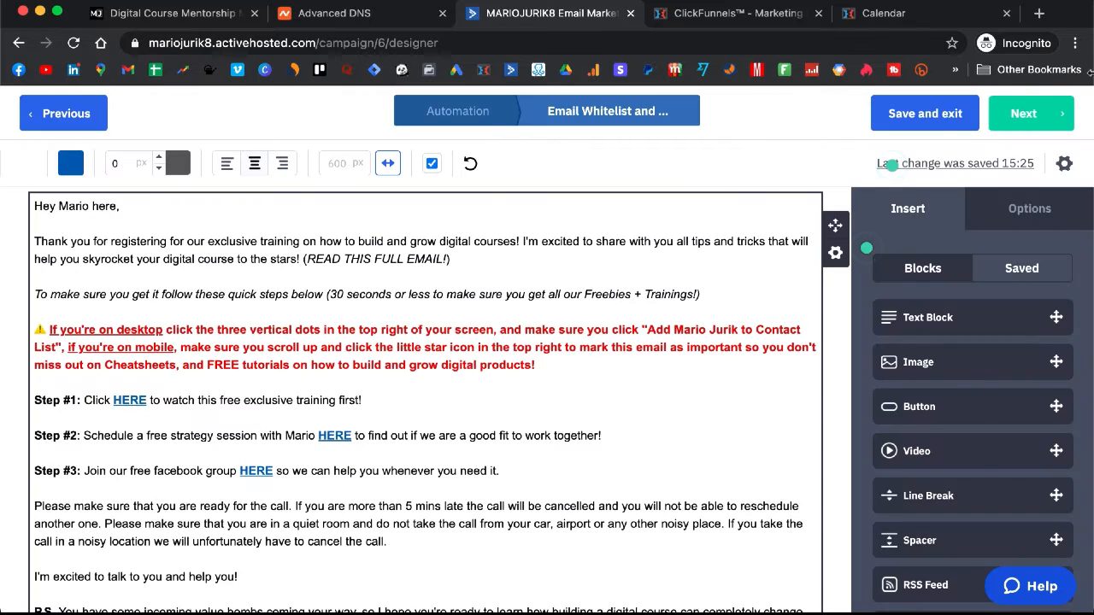
# Step: Save and exit the Whitelist email, then scroll down the workflow's email steps
pyautogui.click(923, 119)
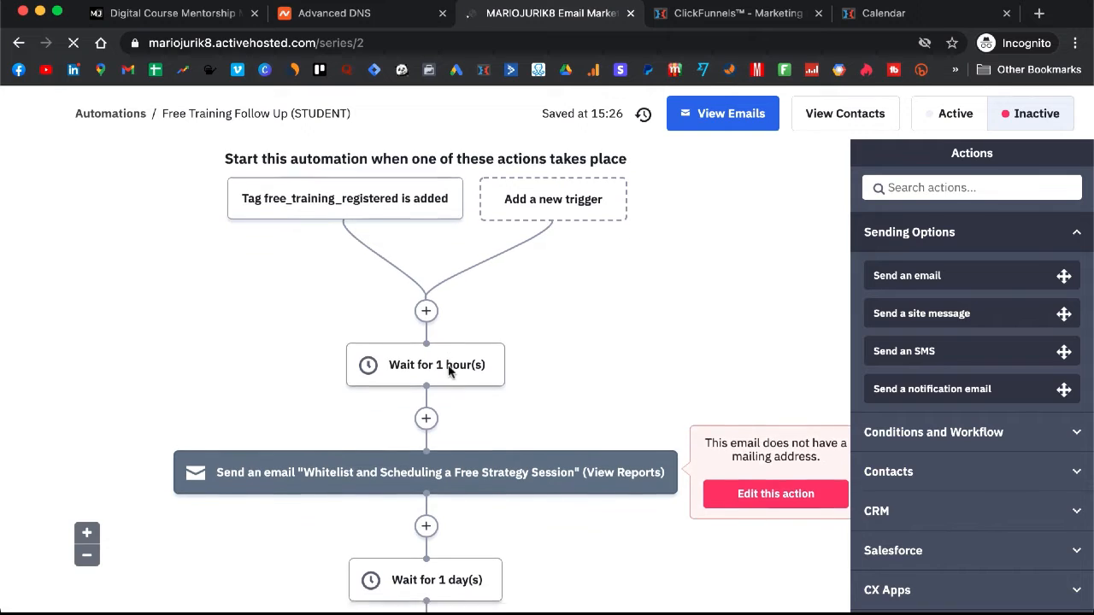
pyautogui.scroll(-2, 448, 369)
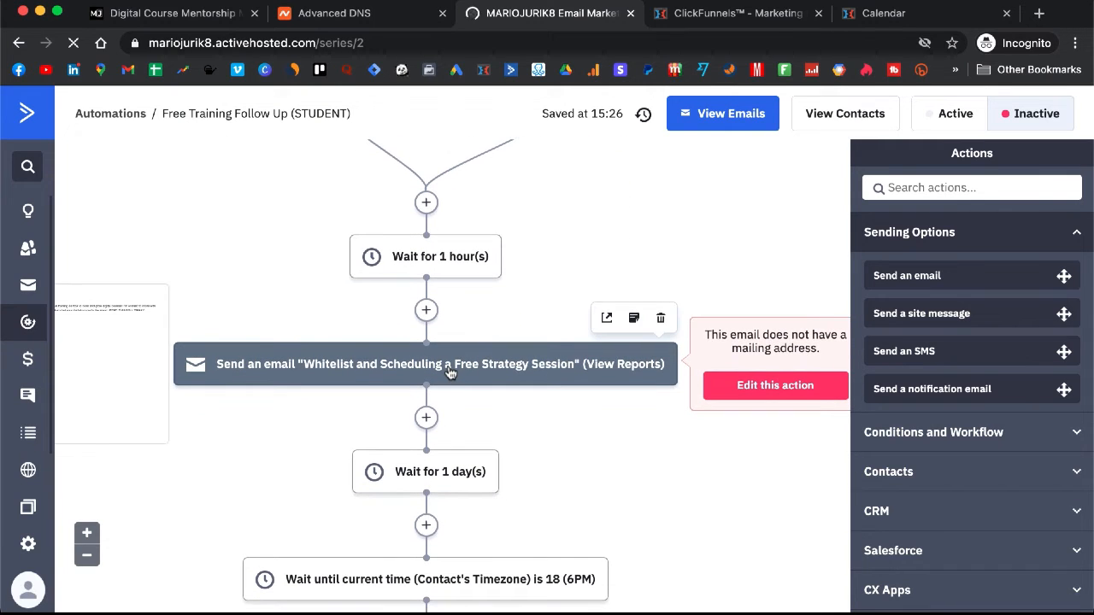
pyautogui.scroll(-1, 448, 369)
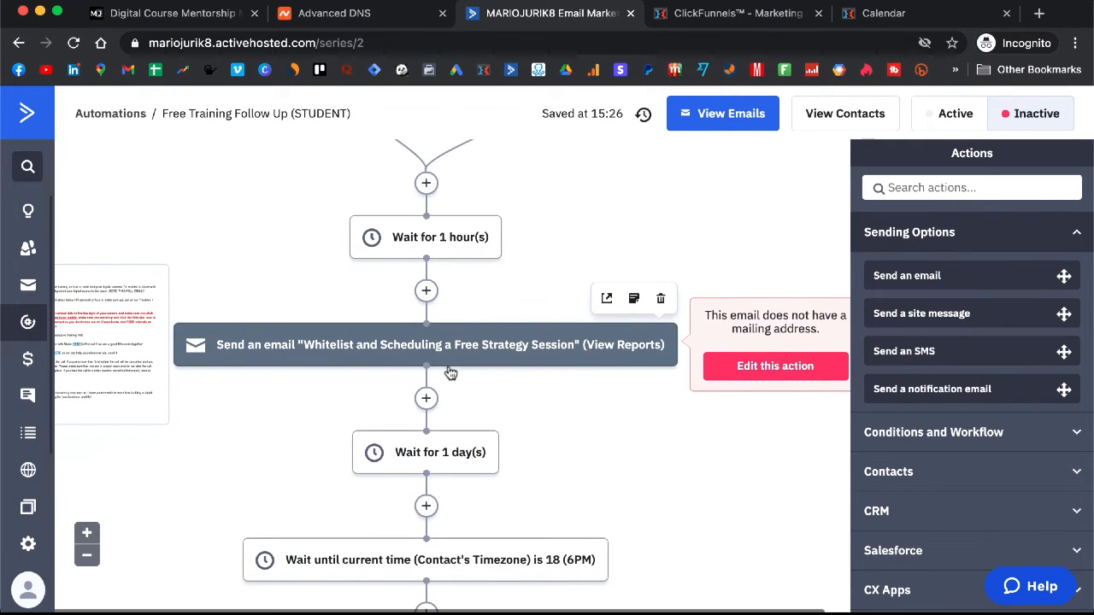
pyautogui.scroll(-3, 449, 371)
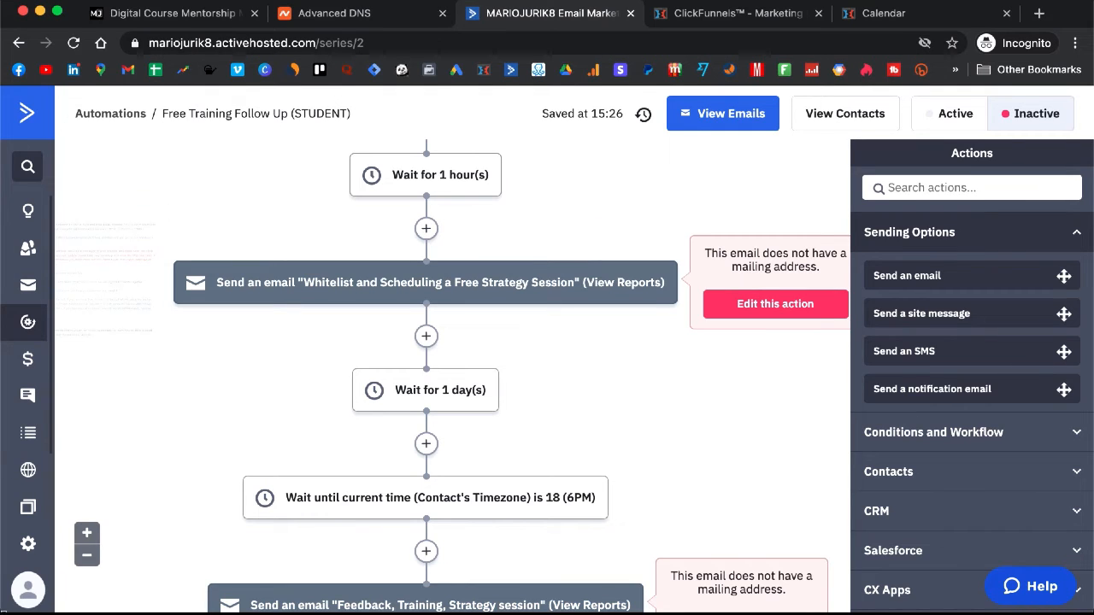
pyautogui.click(28, 546)
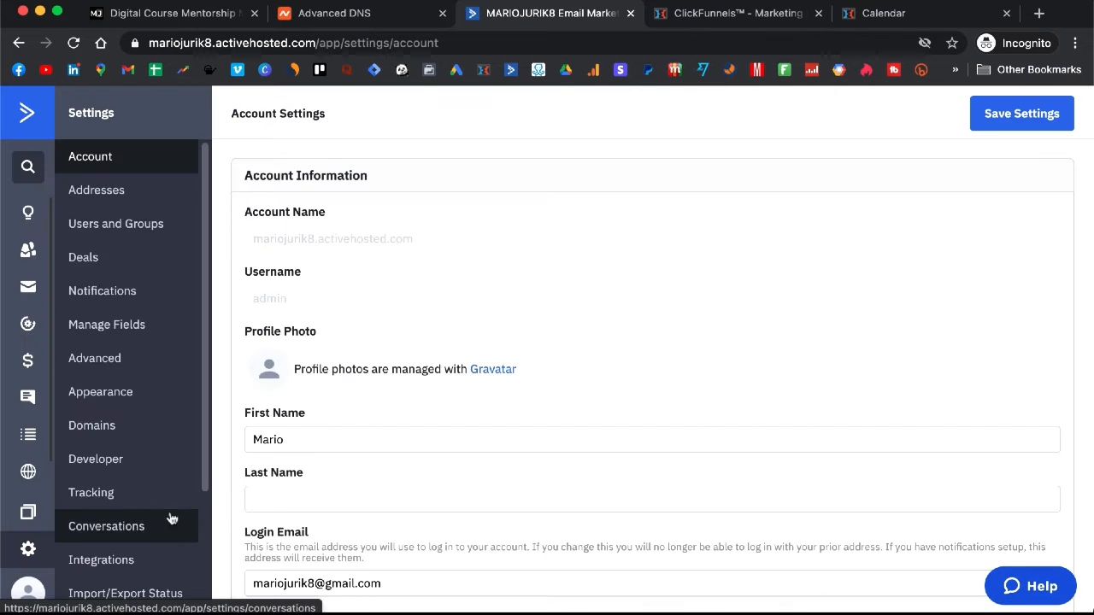
pyautogui.click(113, 191)
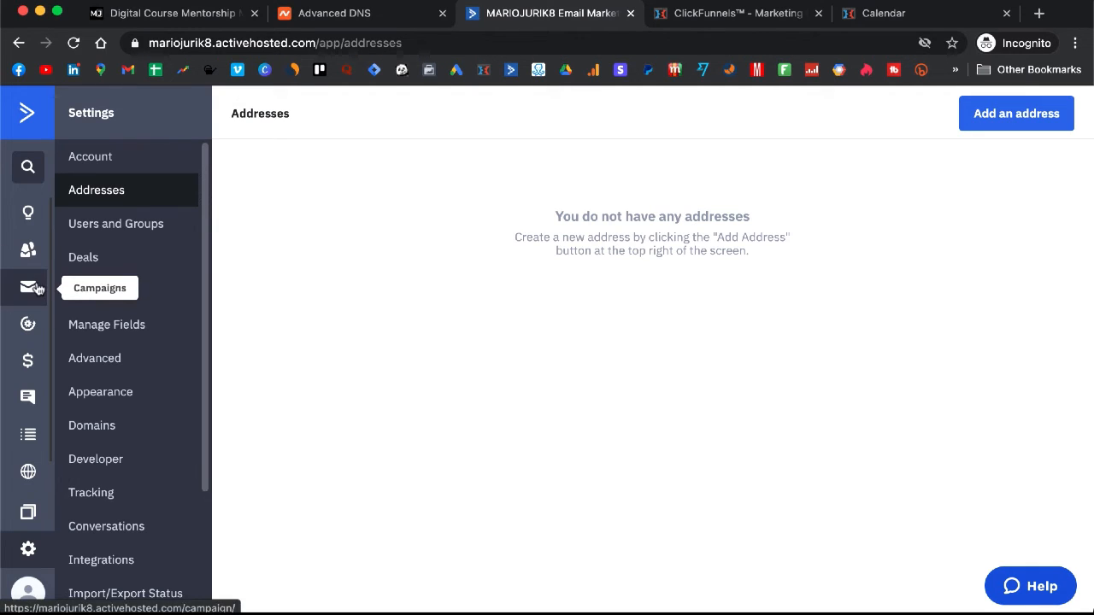
pyautogui.click(31, 325)
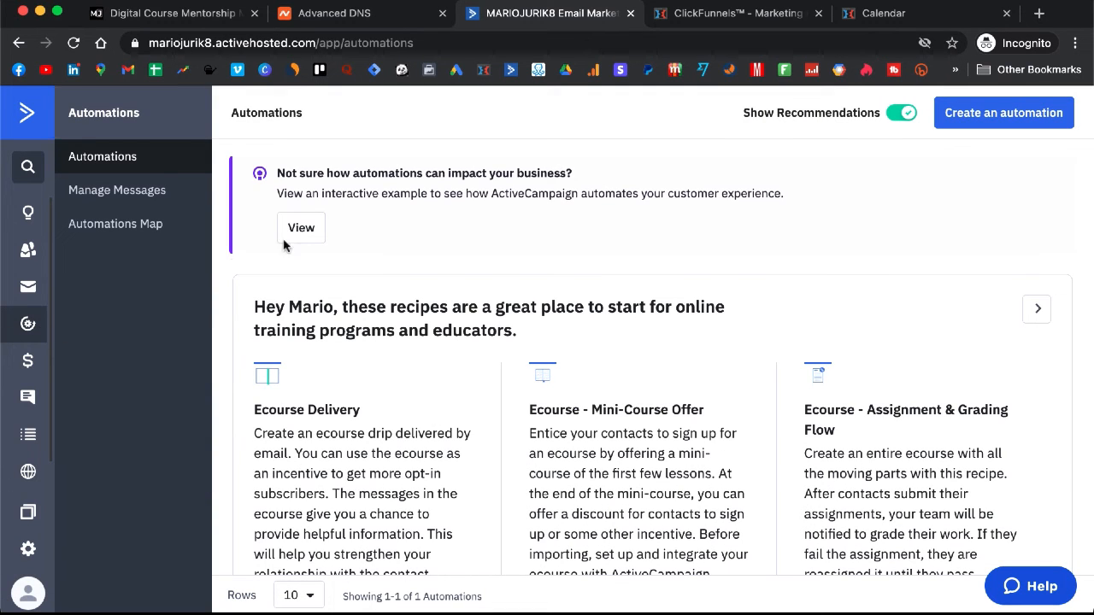
pyautogui.scroll(-5, 475, 256)
pyautogui.scroll(-2, 475, 257)
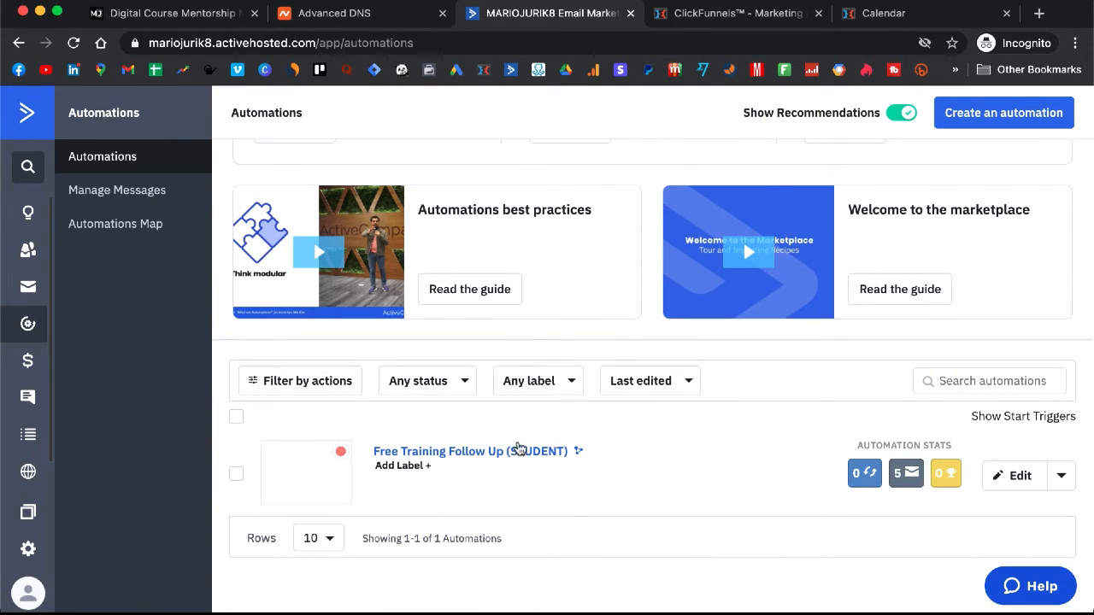
pyautogui.click(515, 453)
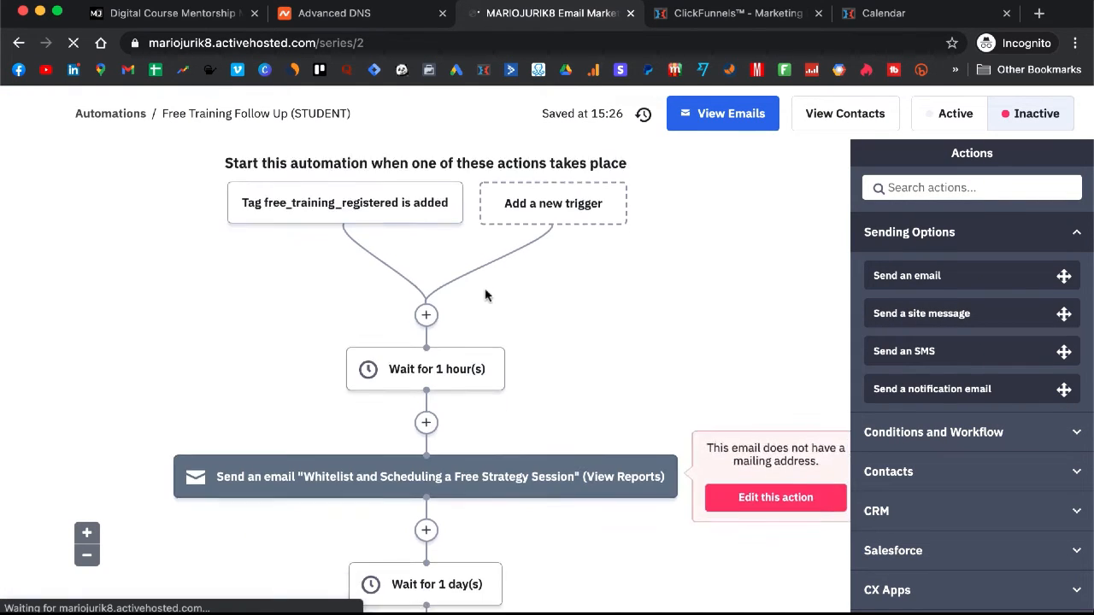
# Step: Open the Feedback, Training, Strategy session email in the designer
pyautogui.scroll(-4, 559, 385)
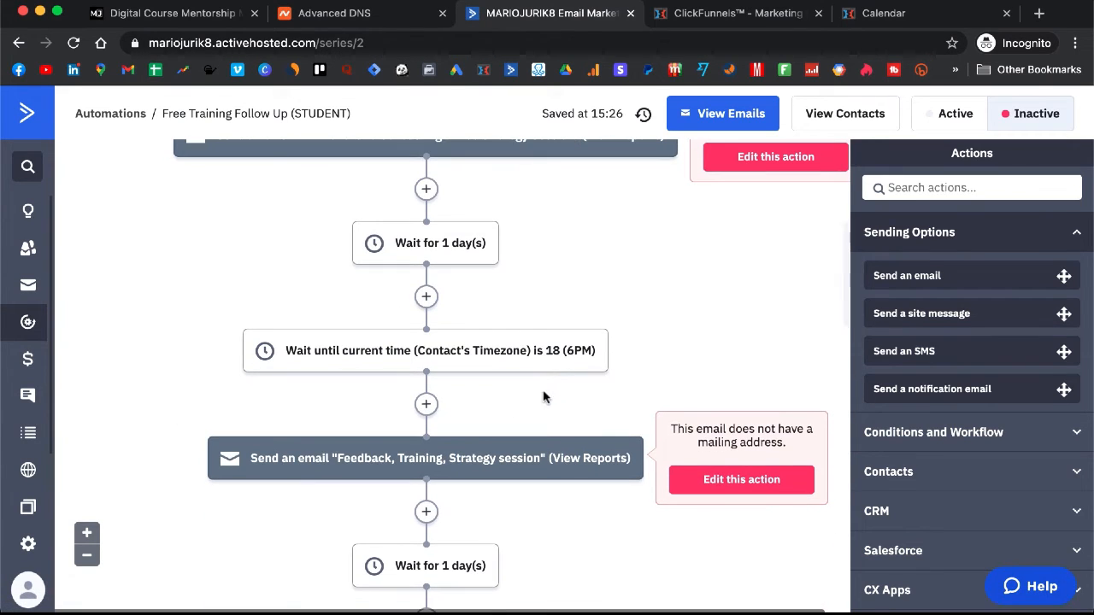
pyautogui.click(376, 457)
pyautogui.click(483, 414)
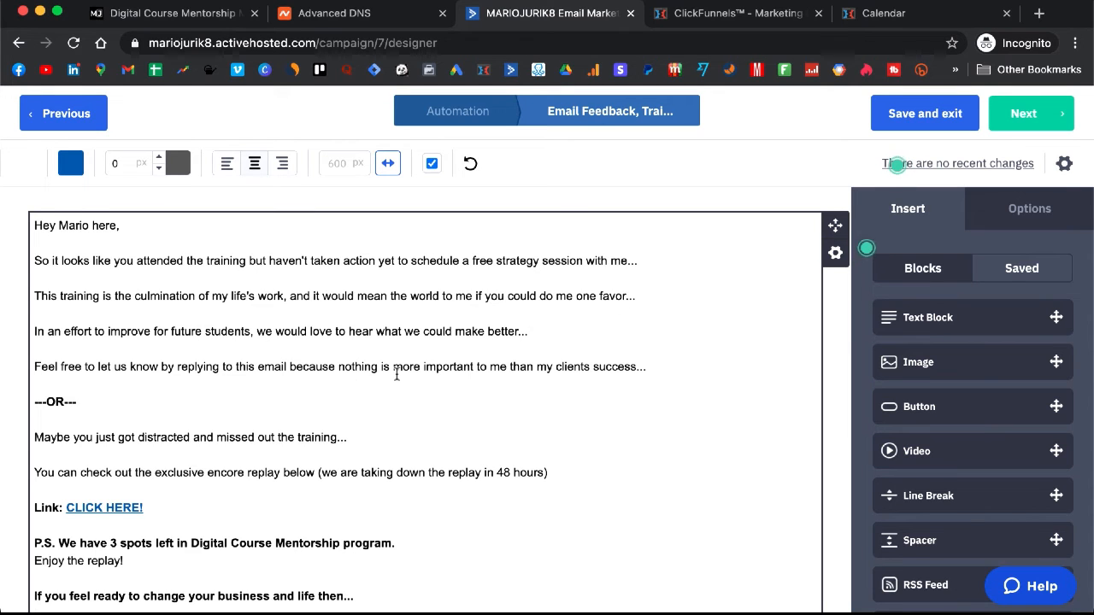
pyautogui.scroll(-3, 422, 370)
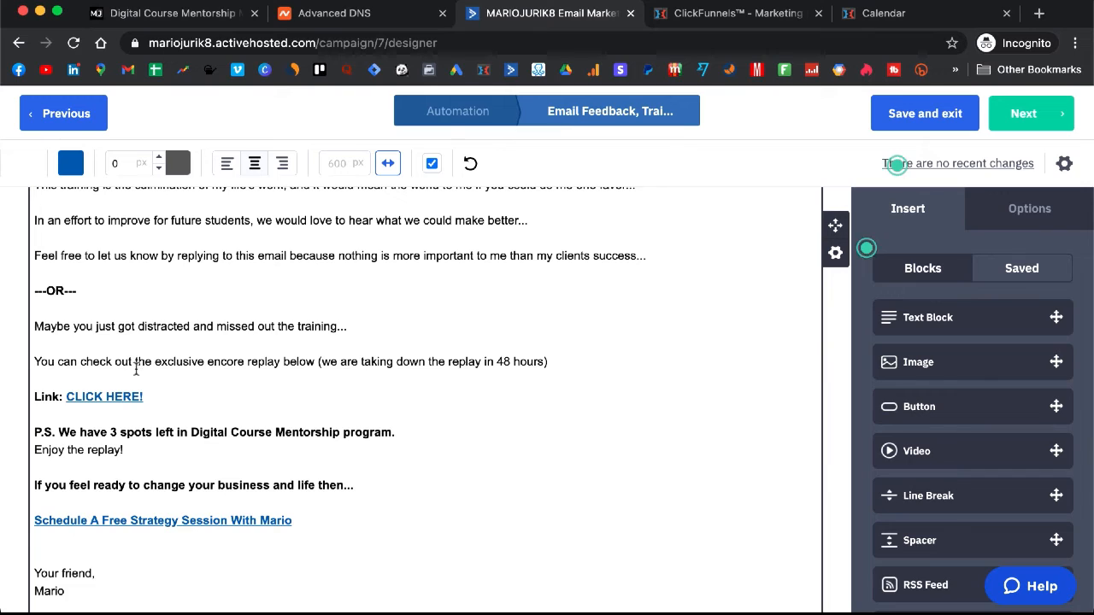
# Step: Check where the CLICK HERE link points, then bring up the email's settings
pyautogui.click(99, 396)
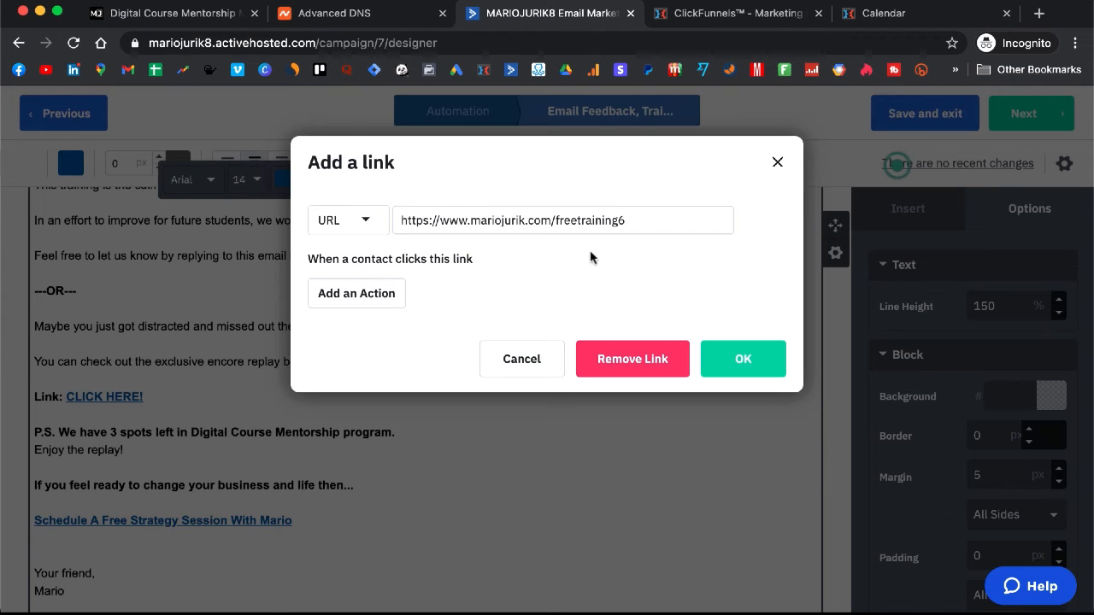
pyautogui.click(777, 162)
pyautogui.scroll(-1, 275, 324)
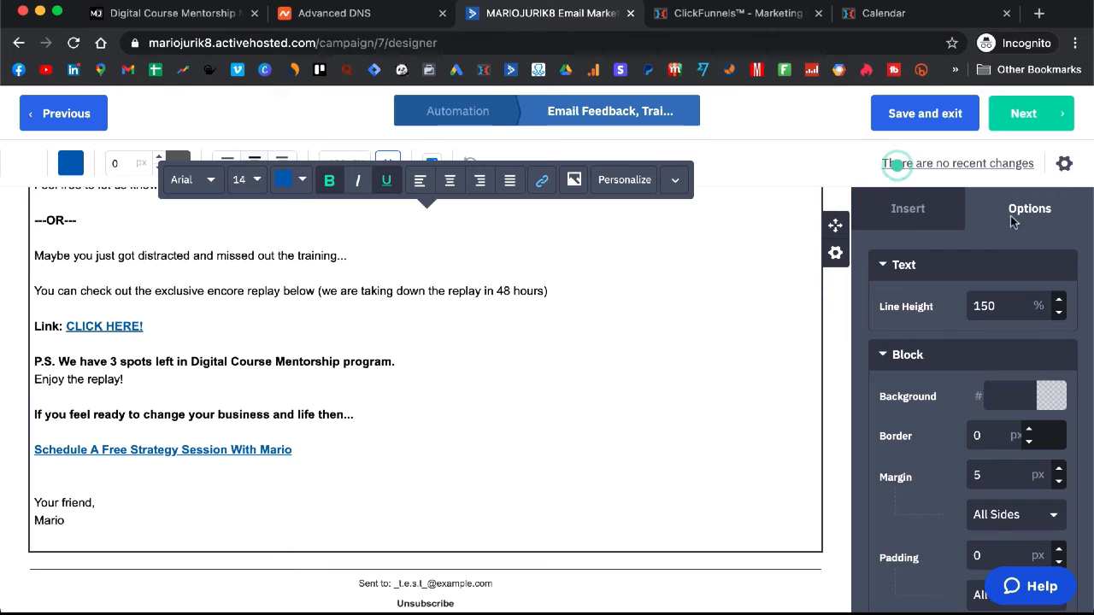
pyautogui.click(1065, 165)
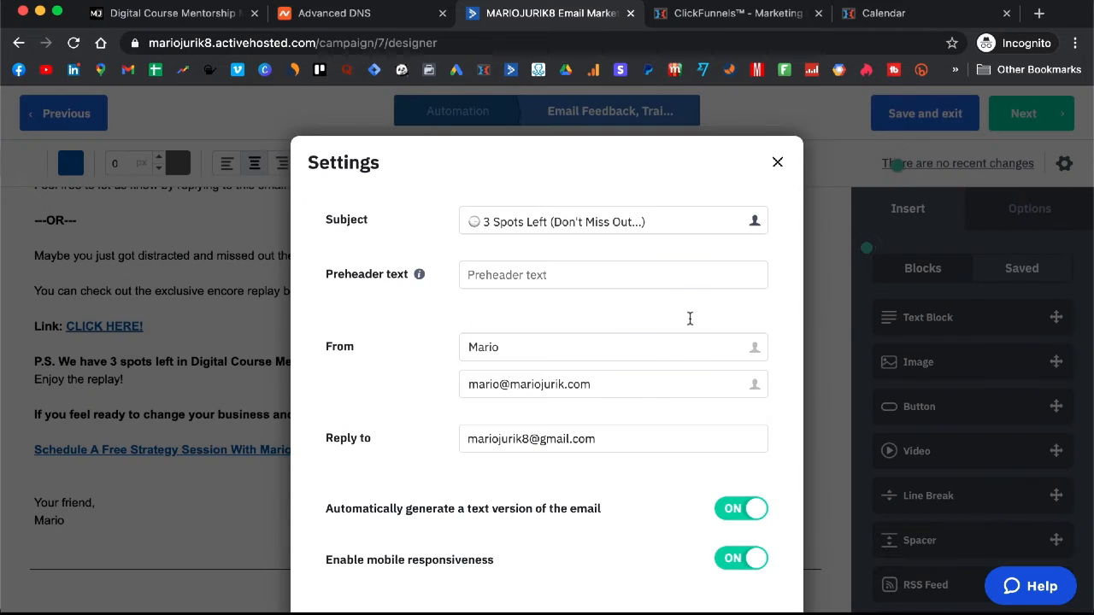
# Step: Replace the feedback email's reply-to address with its own-domain sender address
pyautogui.click(622, 381)
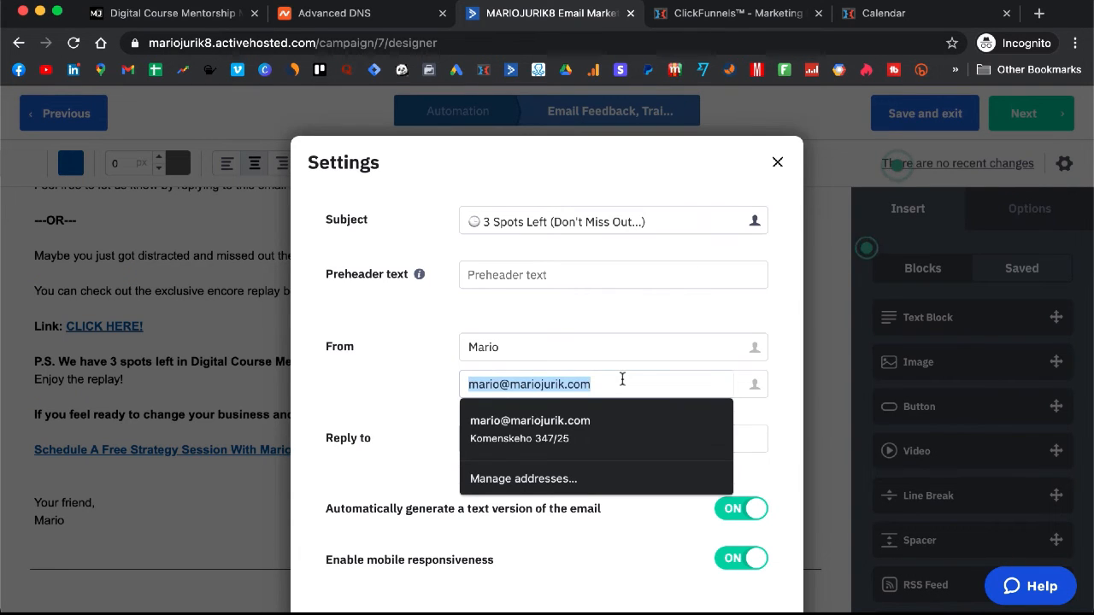
pyautogui.click(605, 441)
pyautogui.press('super+a')
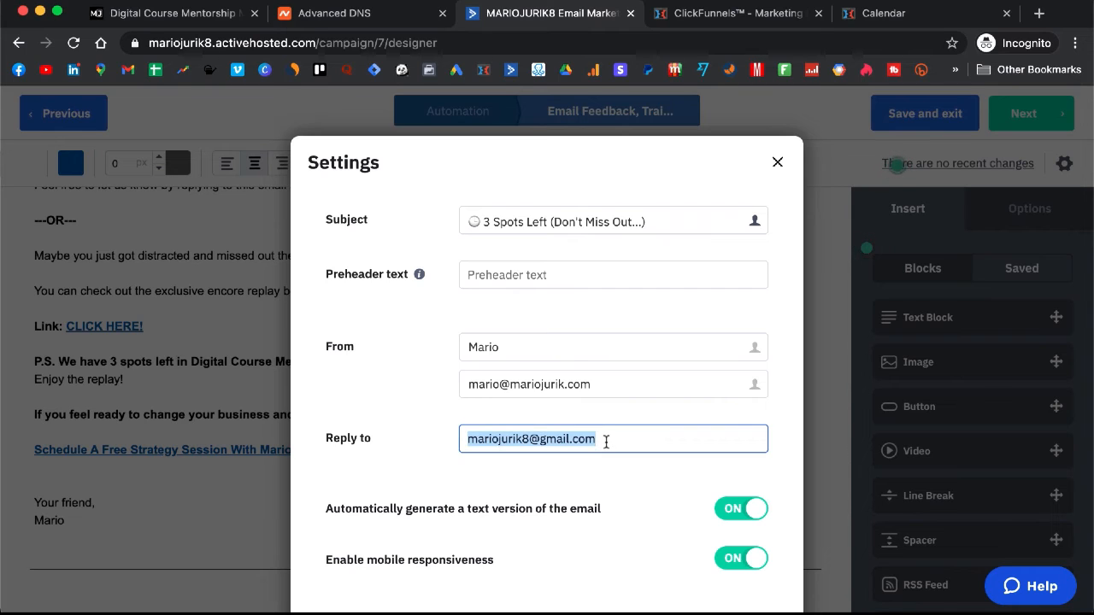
pyautogui.press('super+v')
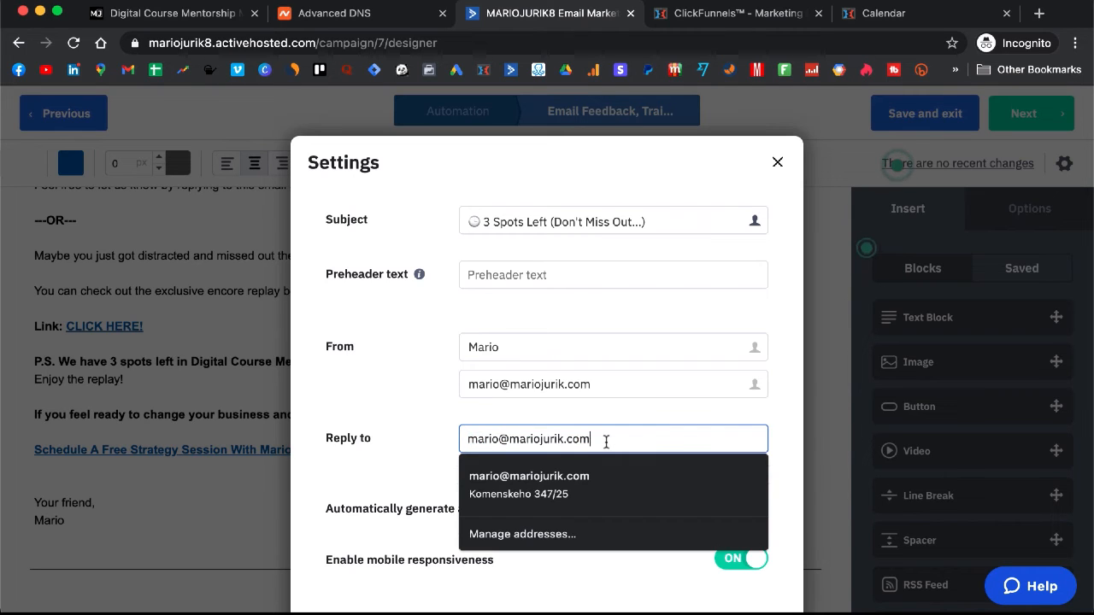
pyautogui.click(402, 398)
pyautogui.scroll(-5, 676, 382)
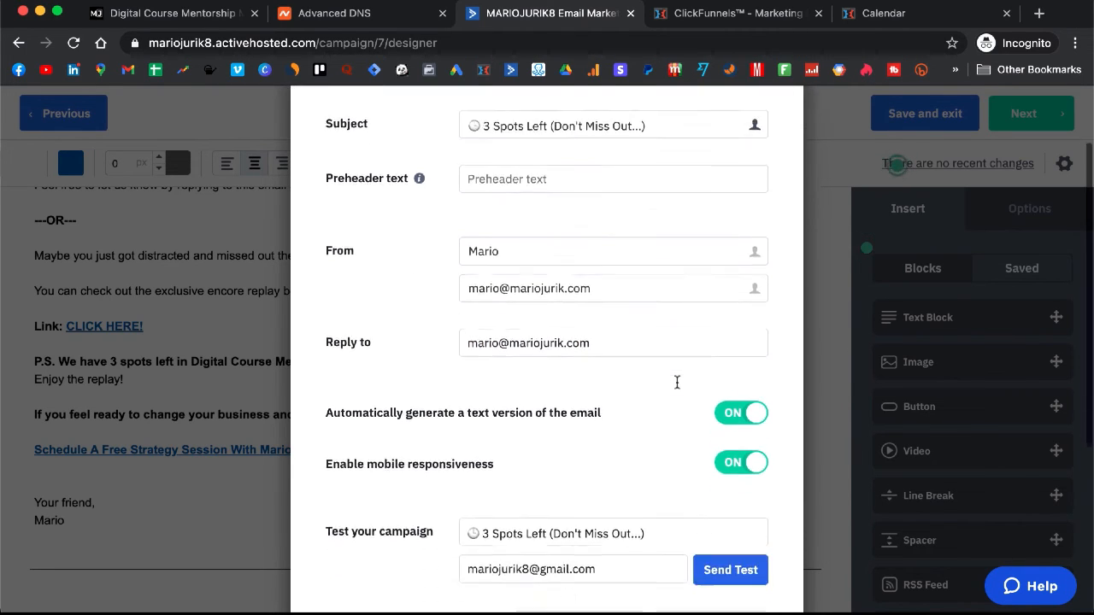
pyautogui.click(748, 587)
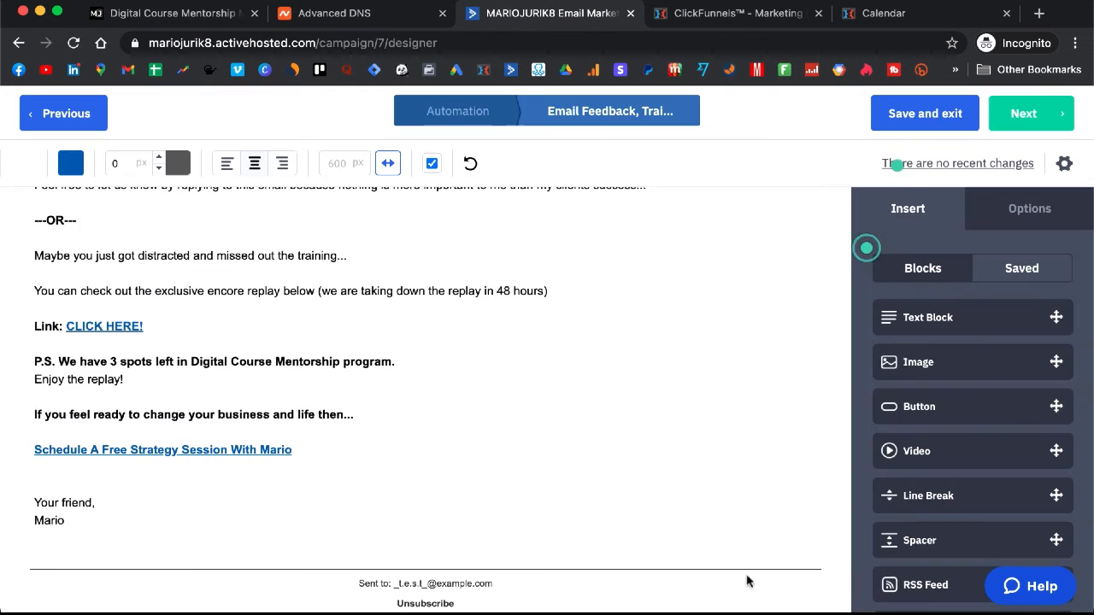
# Step: Reopen the email settings to confirm the reply-to change and a Passed spam check
pyautogui.click(1066, 163)
pyautogui.scroll(-4, 675, 288)
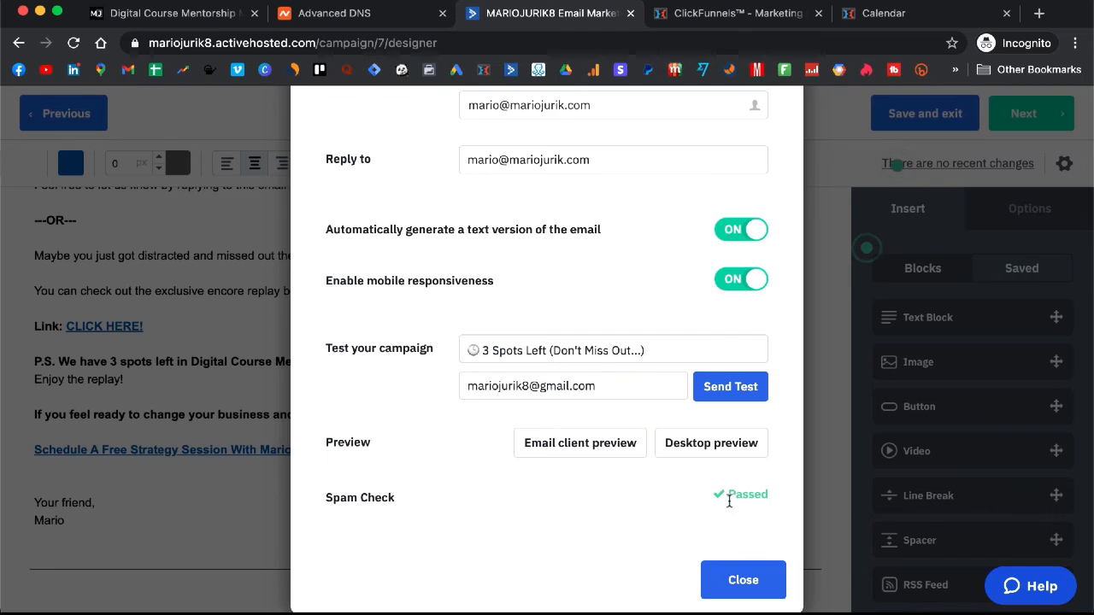
pyautogui.click(767, 583)
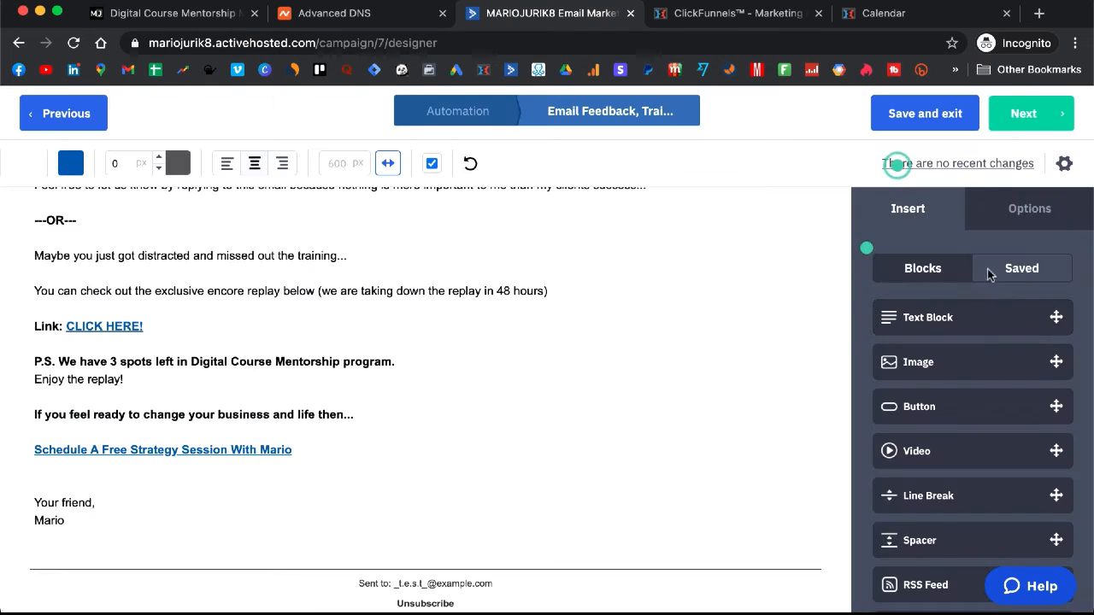
# Step: Save the Email Feedback email and return to the automation
pyautogui.click(937, 118)
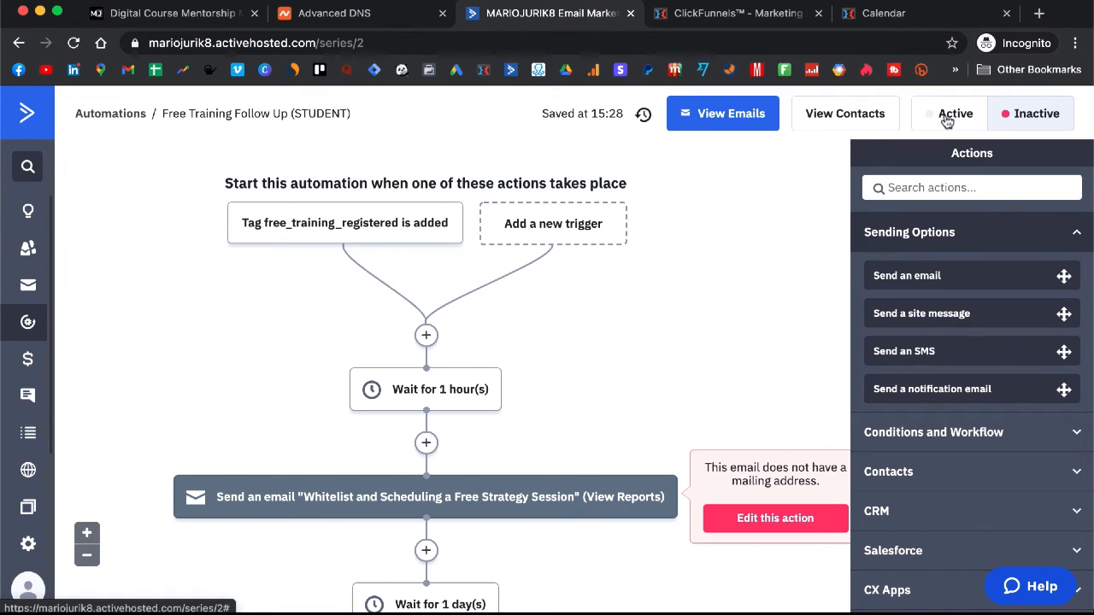
# Step: Switch the Free Training Follow Up (STUDENT) automation to Active
pyautogui.click(947, 122)
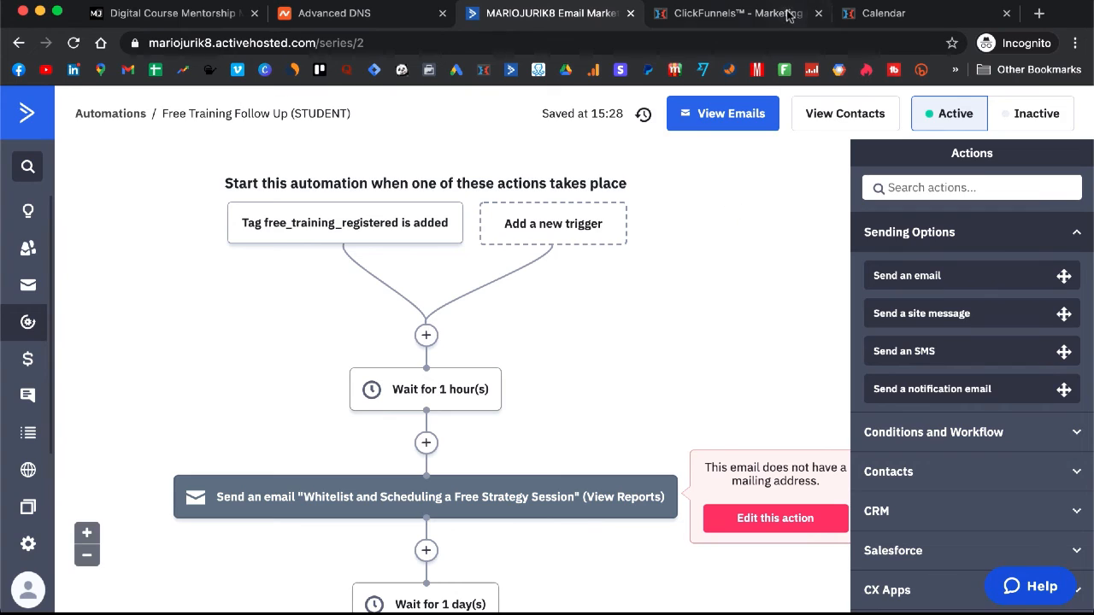
# Step: Open the live digitalcoursedemo.clickfunnels.com/freetraining registration page in a new tab, closing the Calendar tab
pyautogui.click(757, 10)
pyautogui.click(154, 335)
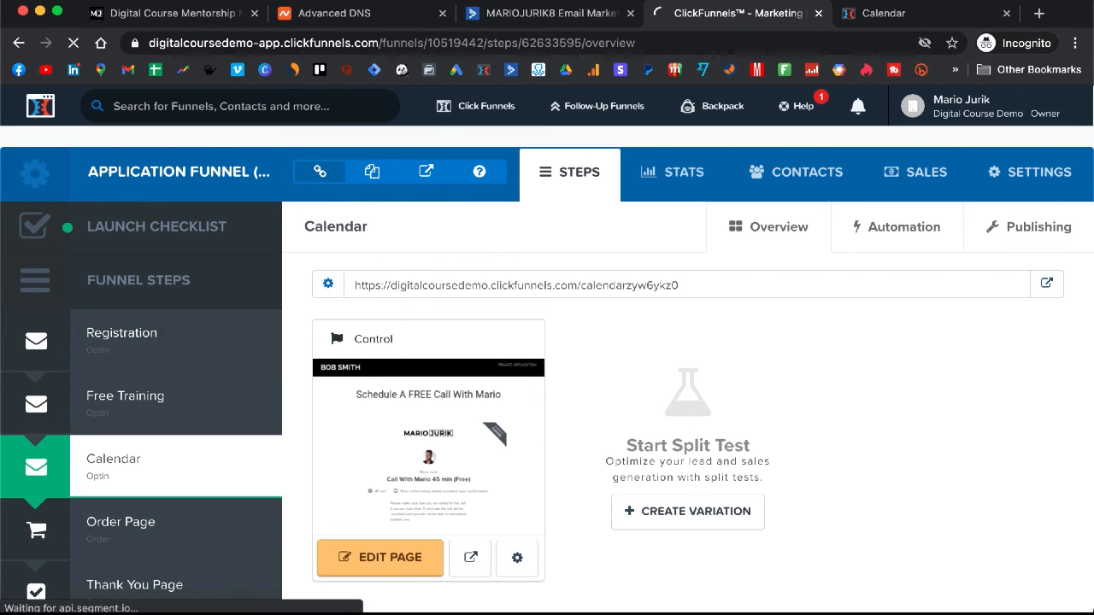
pyautogui.click(1008, 13)
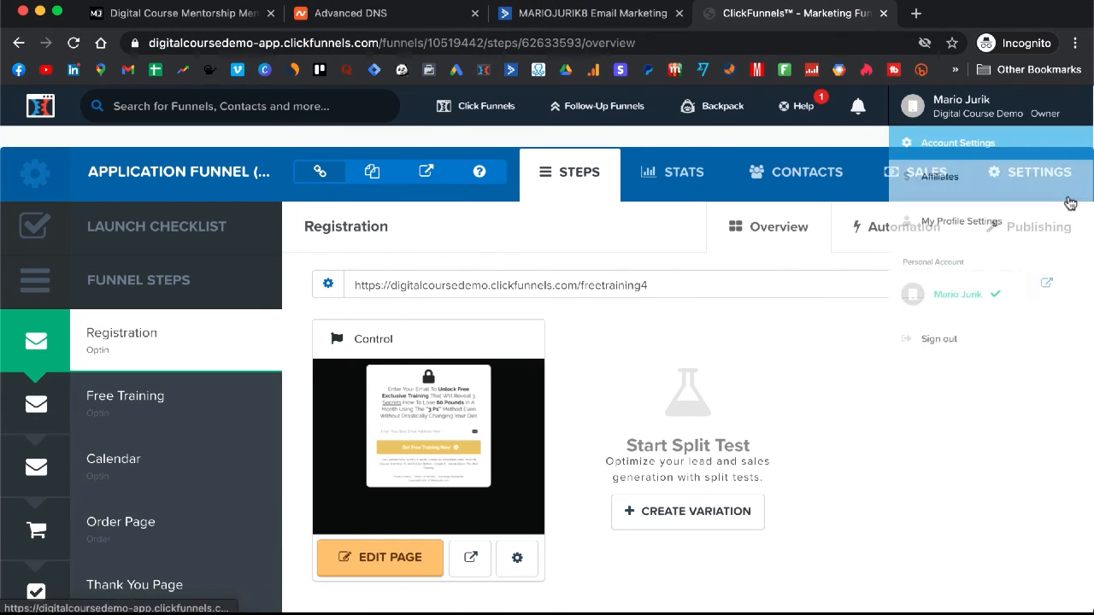
pyautogui.click(1046, 287)
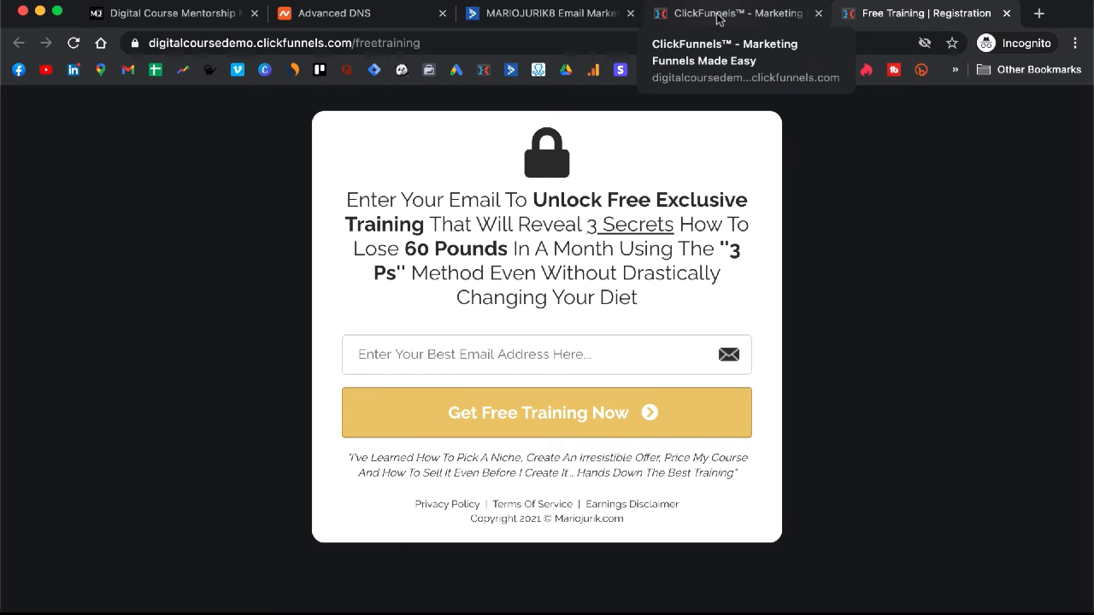
pyautogui.click(554, 20)
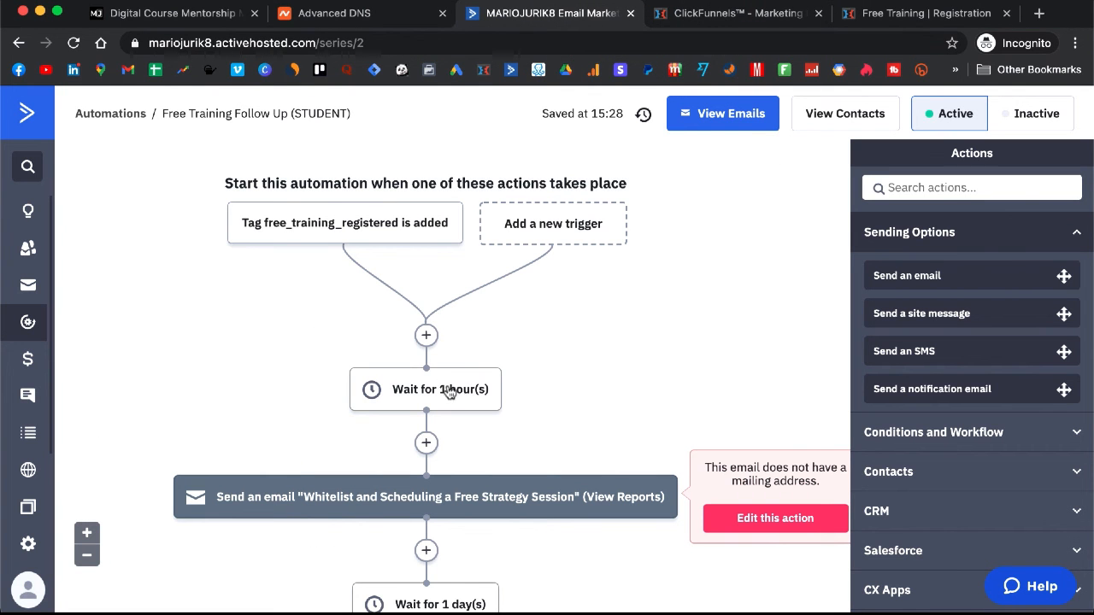
# Step: Edit the Whitelist and Scheduling a Free Strategy Session email from its automation send step
pyautogui.scroll(-5, 485, 384)
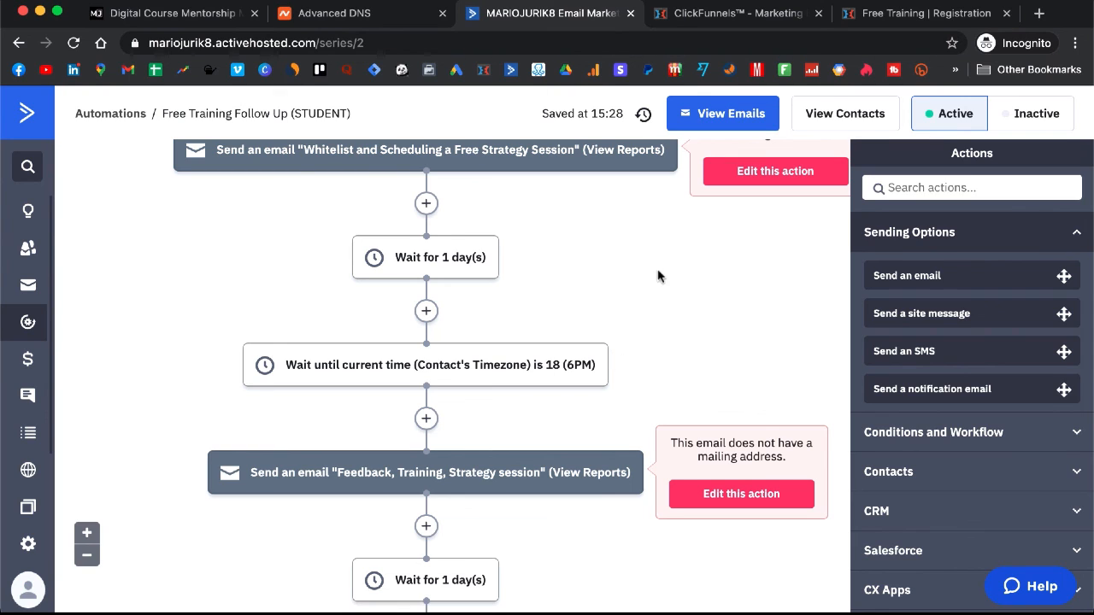
pyautogui.scroll(1, 658, 305)
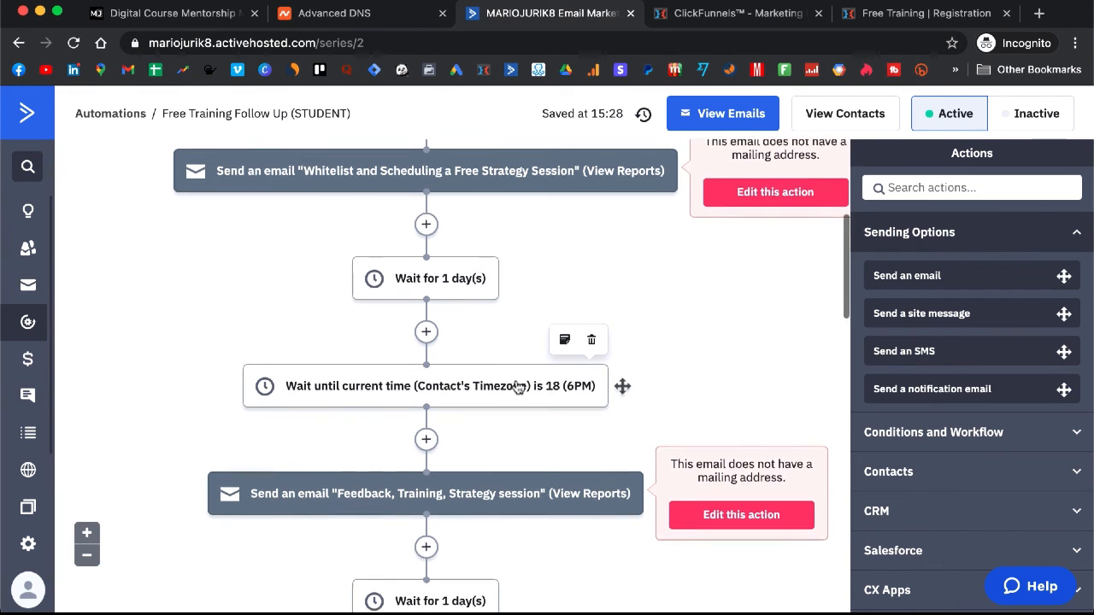
pyautogui.scroll(2, 524, 386)
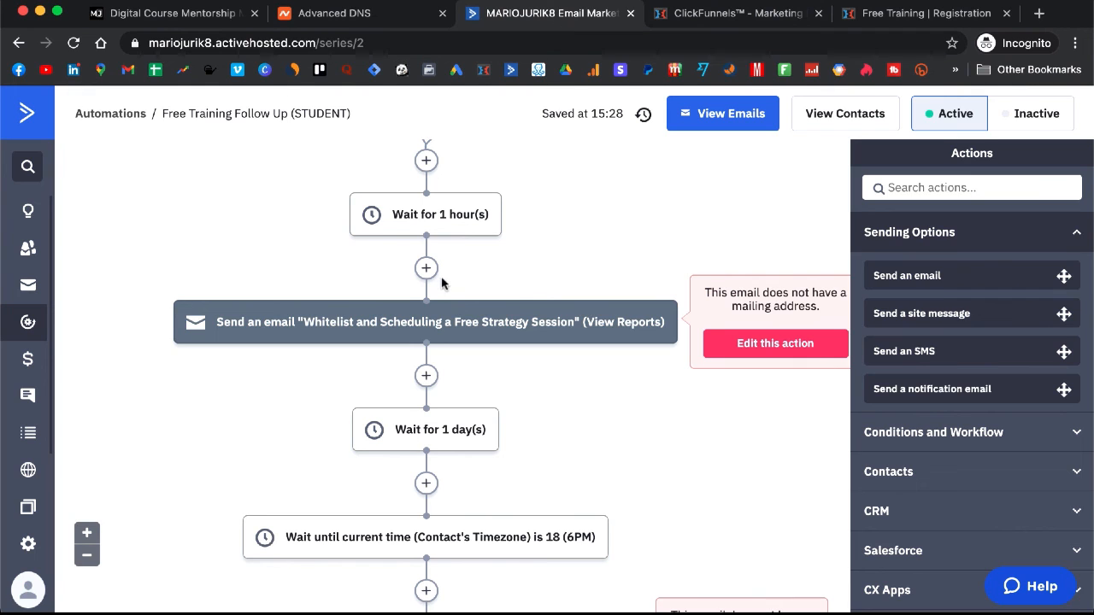
pyautogui.scroll(-1, 439, 287)
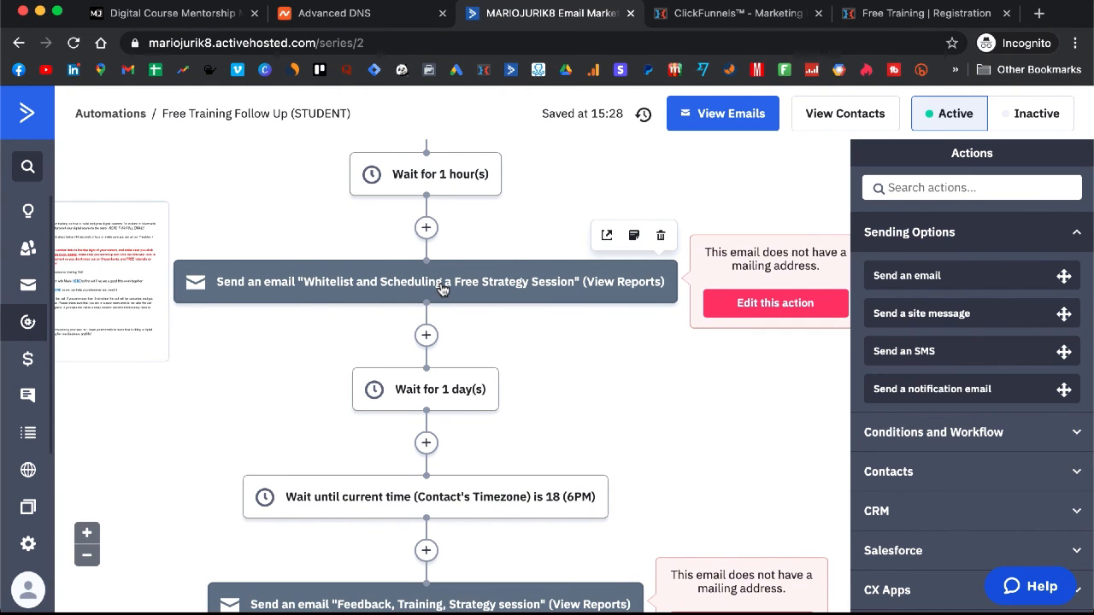
pyautogui.click(442, 289)
pyautogui.click(531, 244)
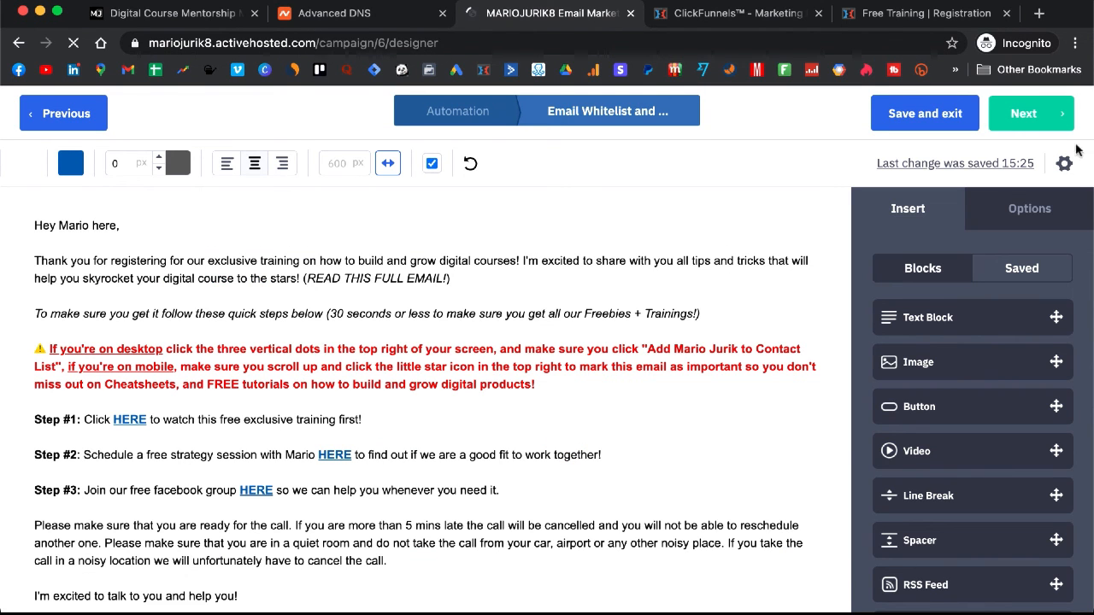
pyautogui.click(1064, 164)
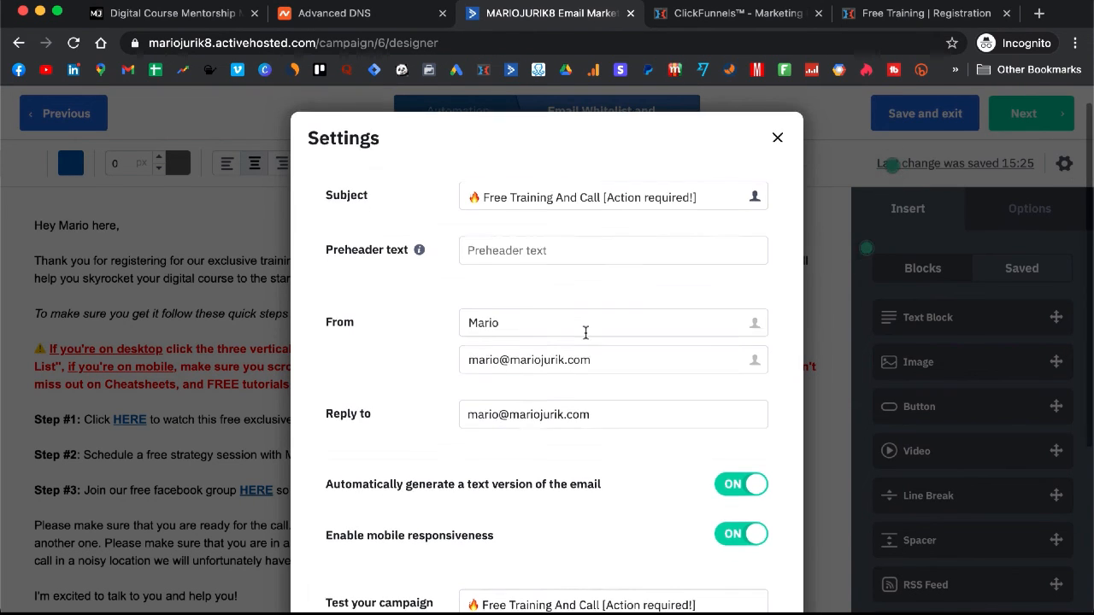
pyautogui.scroll(-5, 585, 332)
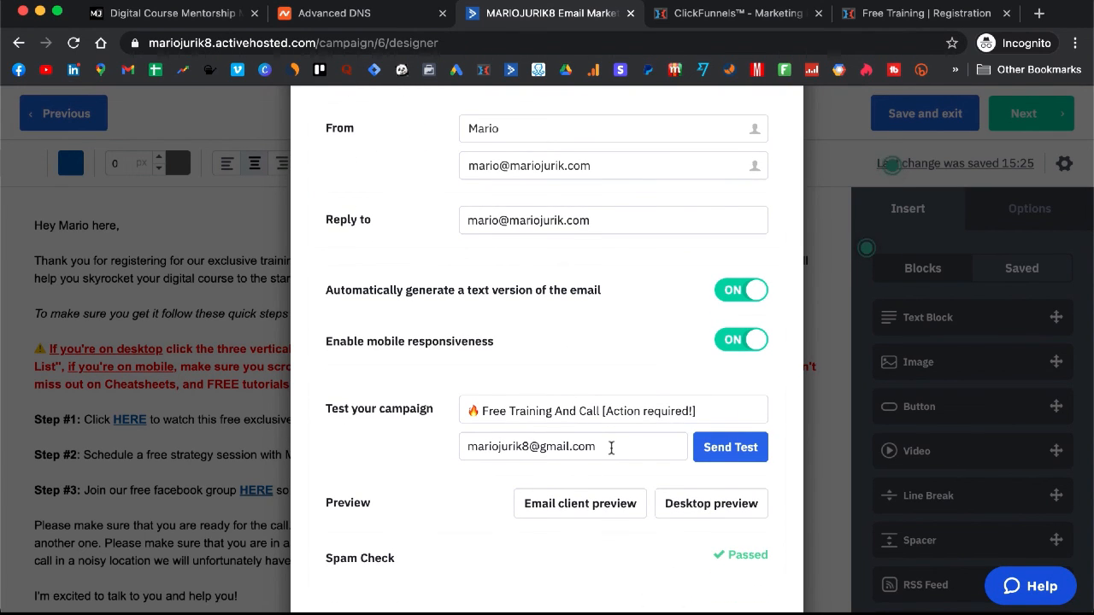
pyautogui.moveTo(605, 448); pyautogui.dragTo(459, 447)
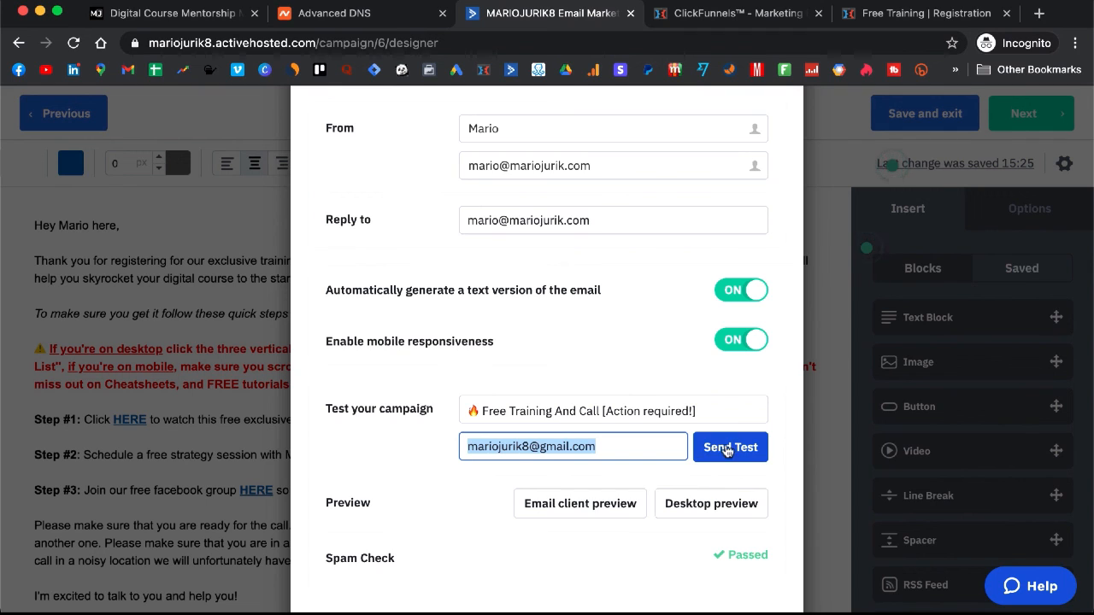
pyautogui.scroll(-1, 628, 372)
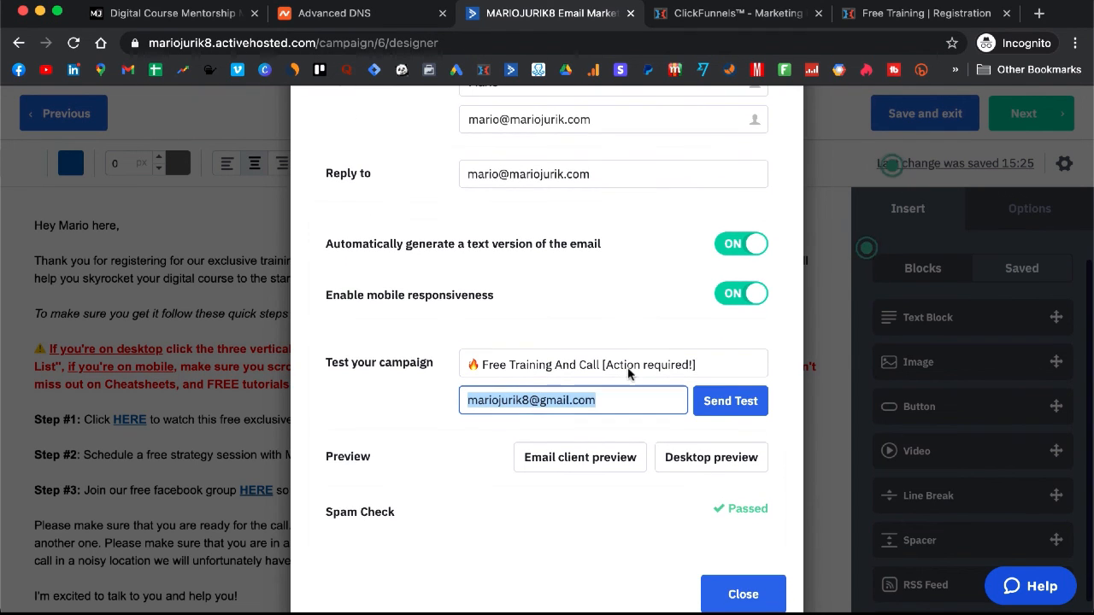
pyautogui.scroll(-1, 628, 371)
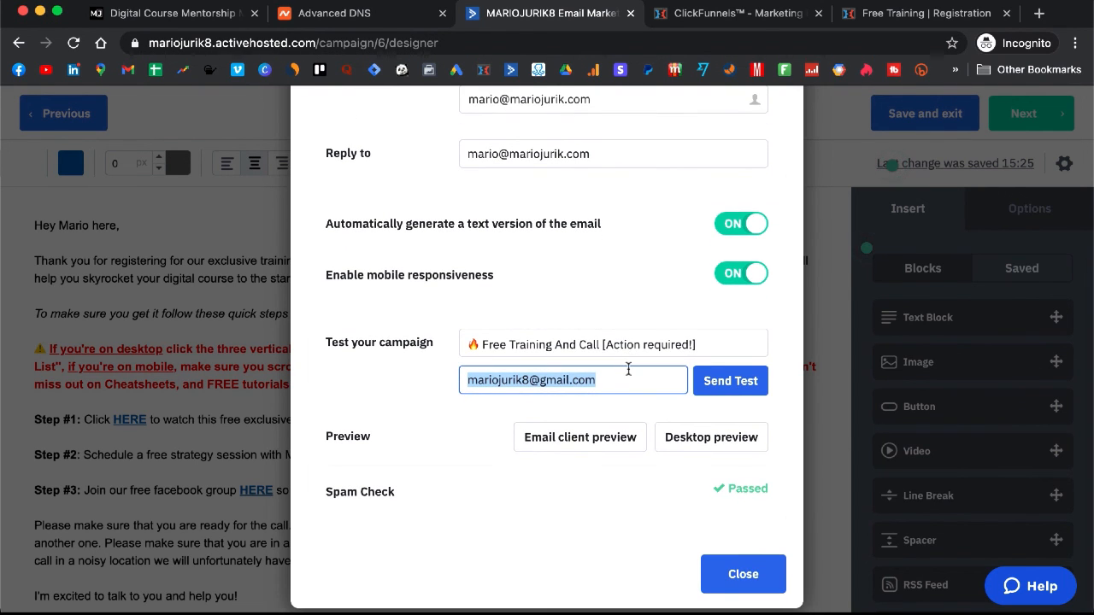
pyautogui.click(762, 573)
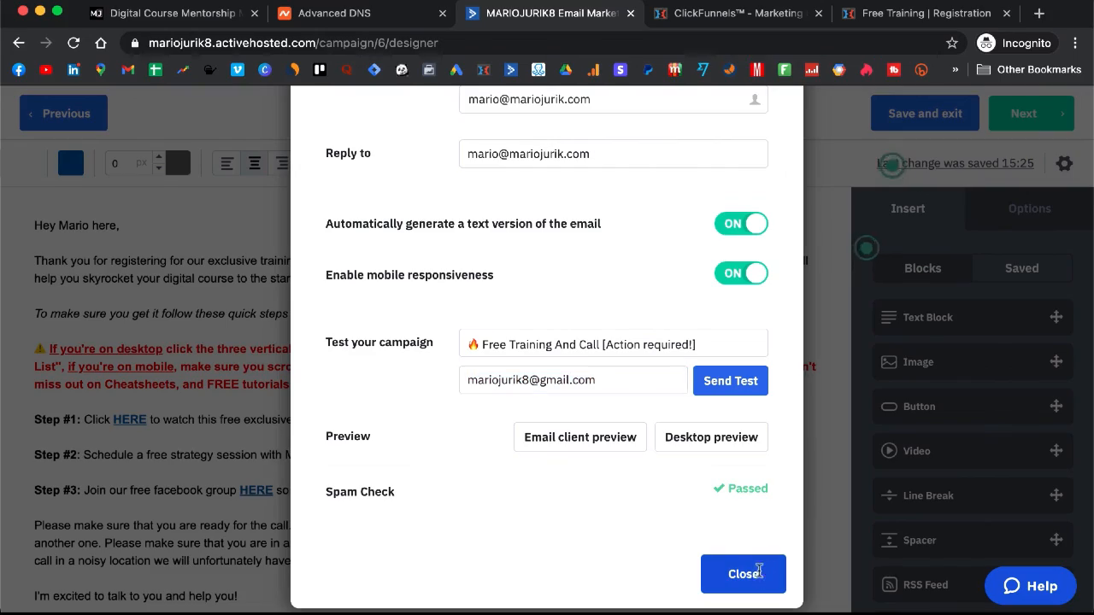